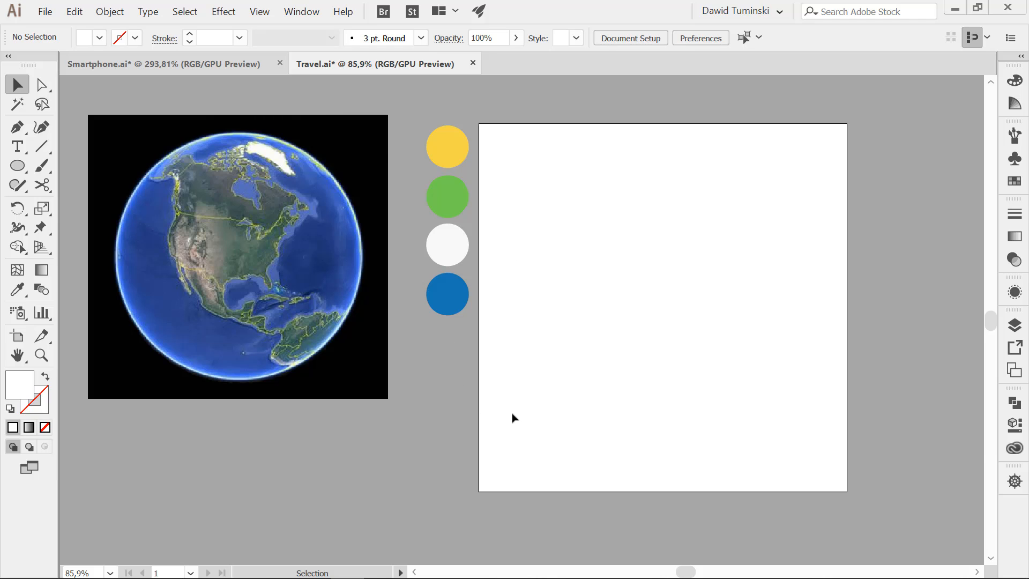
left_click_drag(423, 144, 468, 323)
left_click(528, 191)
left_click(296, 194)
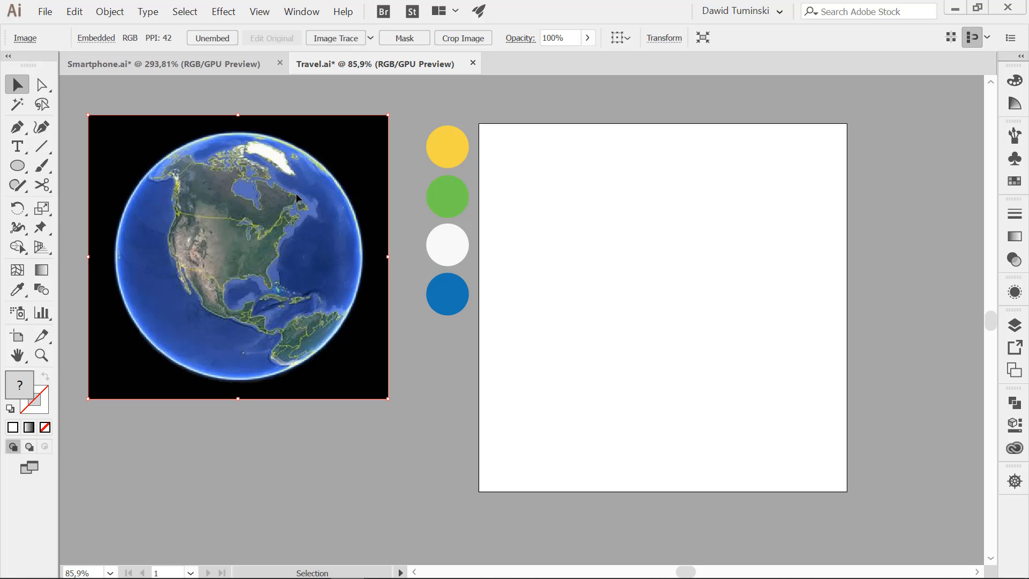
left_click(263, 84)
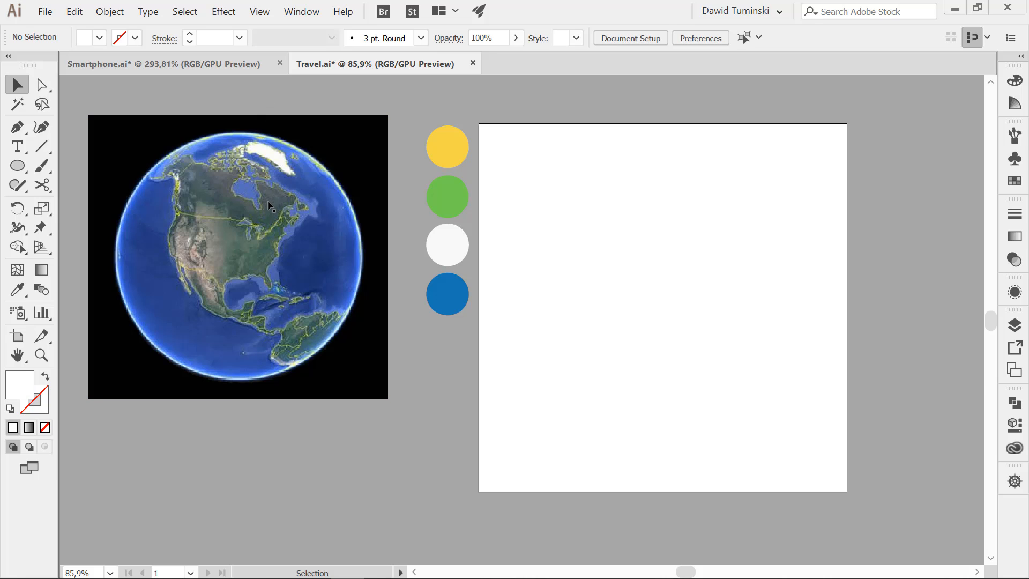
- Move the globe reference image onto the artboard
left_click(287, 208)
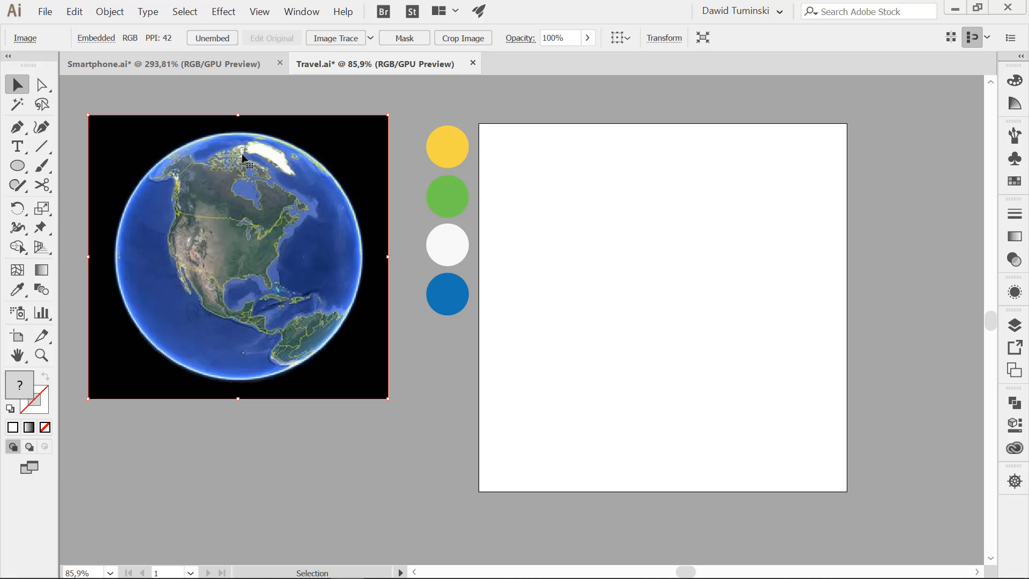
left_click_drag(193, 211, 614, 248)
left_click_drag(688, 282, 509, 288)
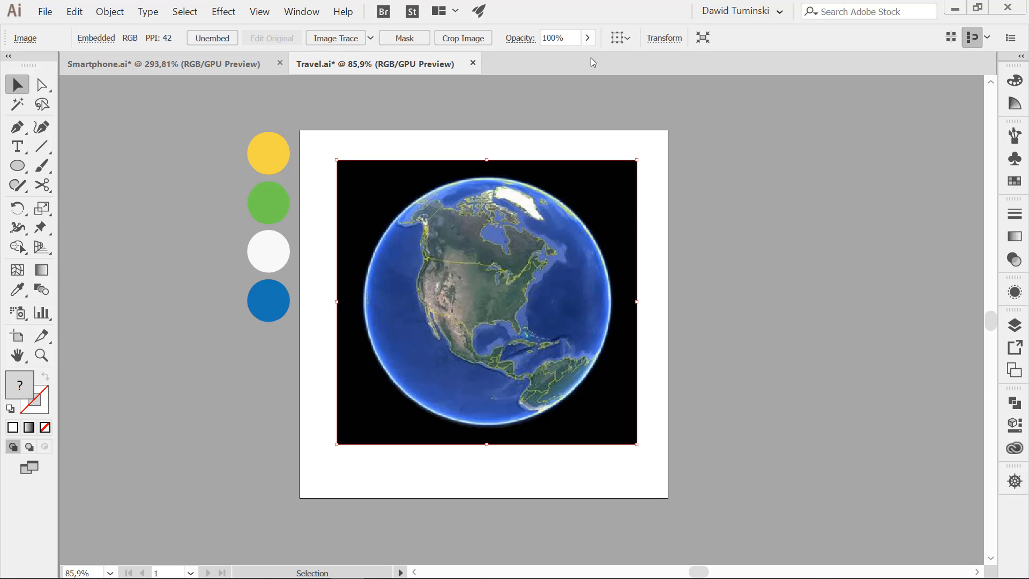
- Lower the opacity of the globe image slightly and deselect it
left_click(589, 37)
mouse_move(584, 58)
left_mouse_down()
mouse_move(555, 63)
mouse_move(588, 67)
left_mouse_up()
left_click(693, 202)
left_click(694, 202)
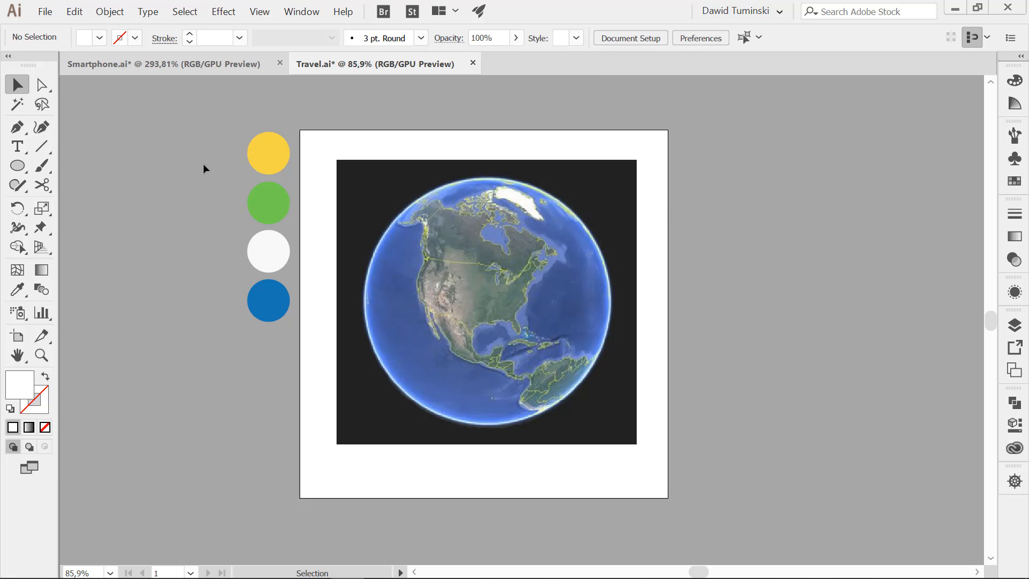
- Set up the Pen tool with no fill and a magenta e80ae8 stroke
left_click(17, 127)
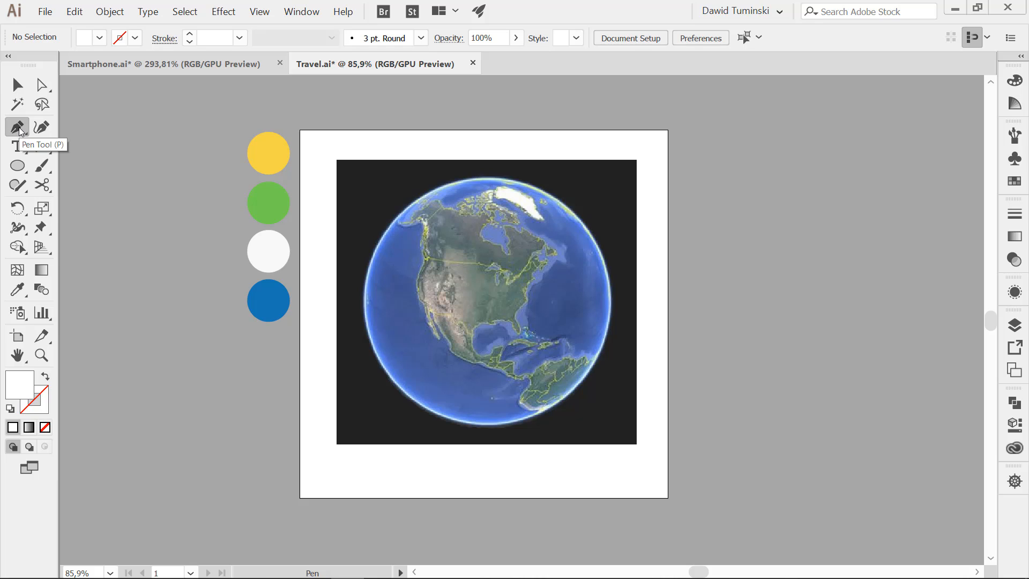
left_click(84, 38)
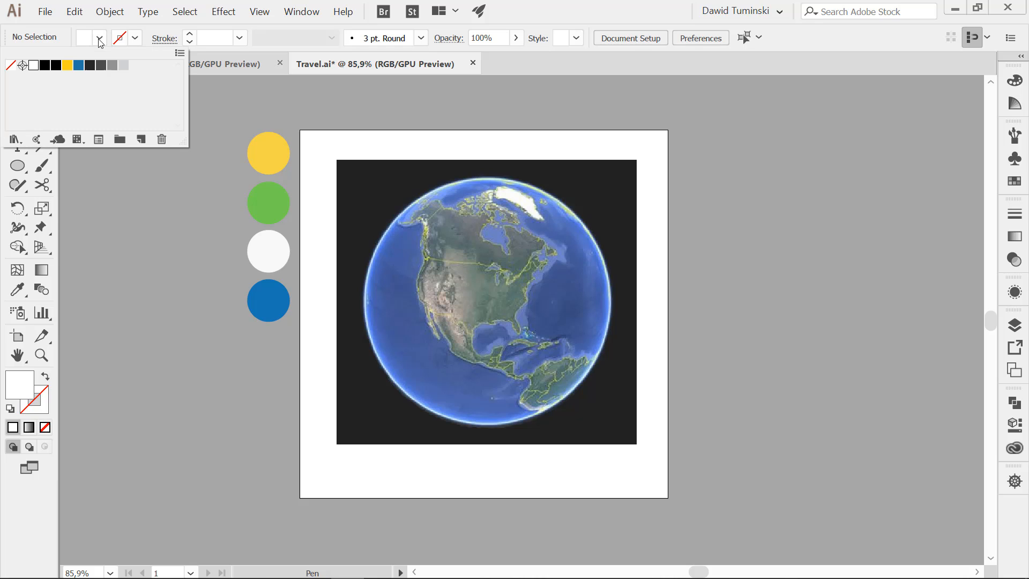
left_click(11, 65)
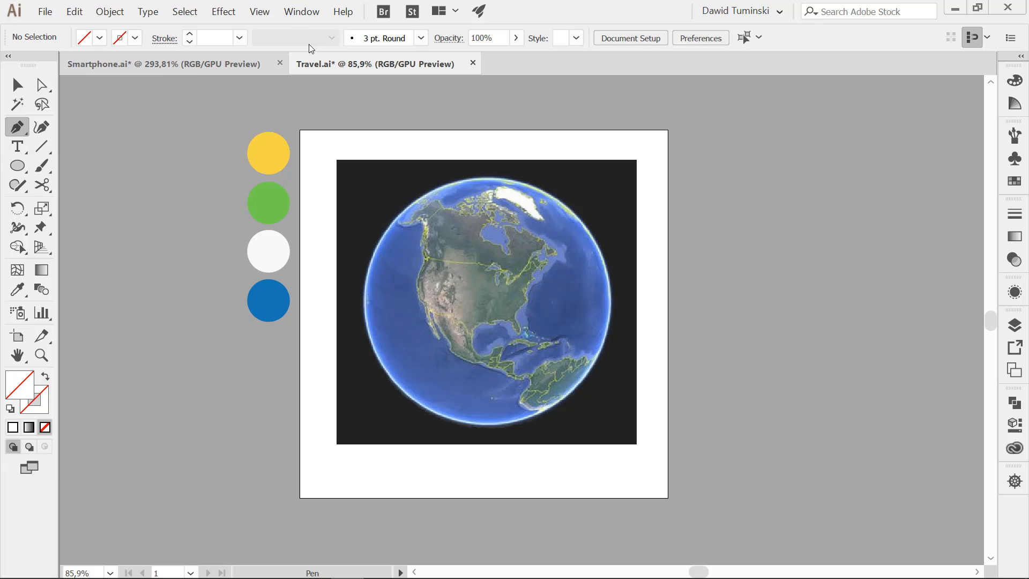
left_click(47, 406)
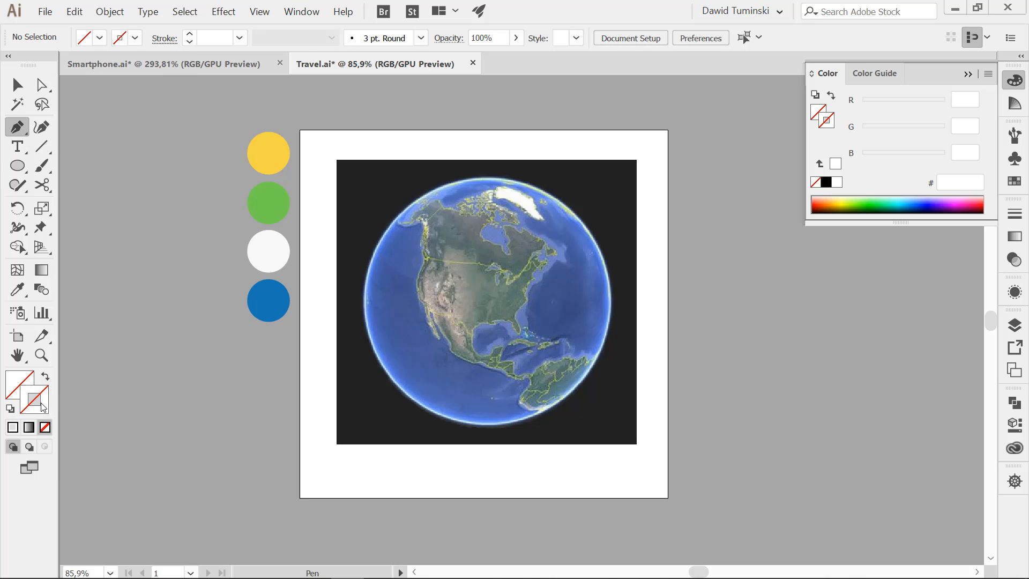
double_click(45, 406)
left_click(331, 178)
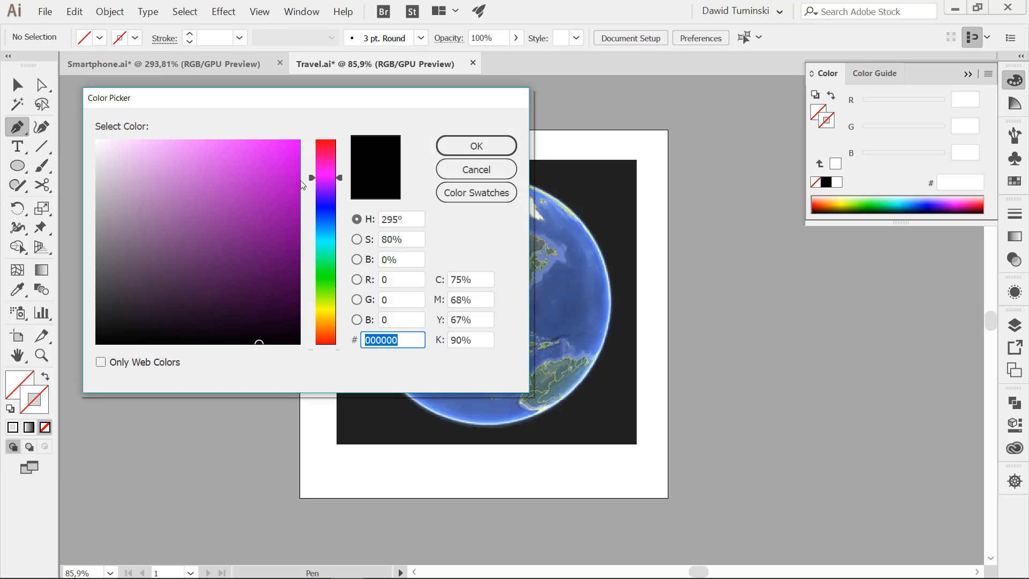
left_click(230, 185)
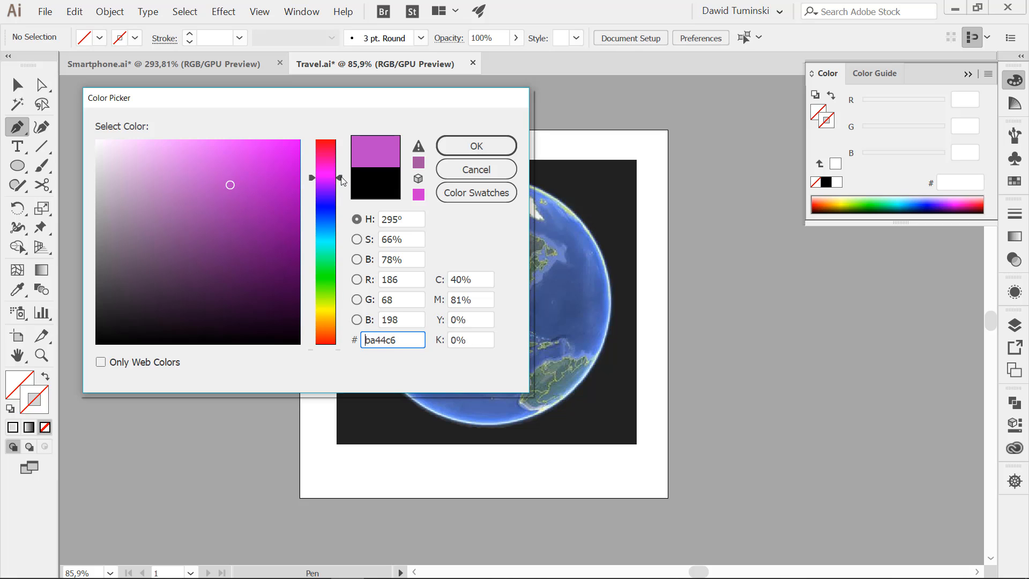
left_click_drag(341, 181, 341, 175)
left_click(289, 157)
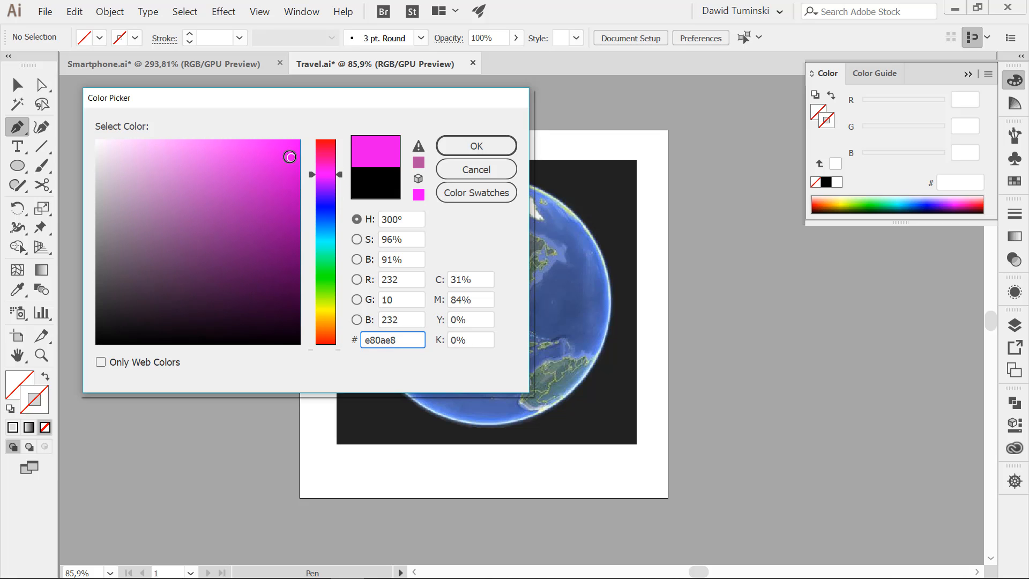
left_click(457, 144)
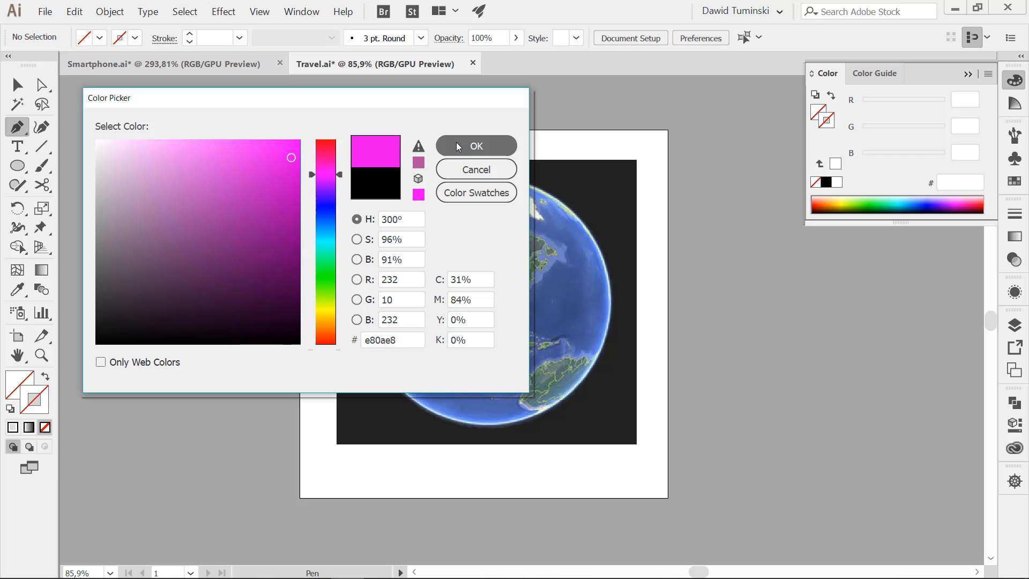
- Begin a Pen path on Alaska's north coast and trace around Alaska and down Canada's Pacific coast to the northwestern United States
key("ctrl+space")
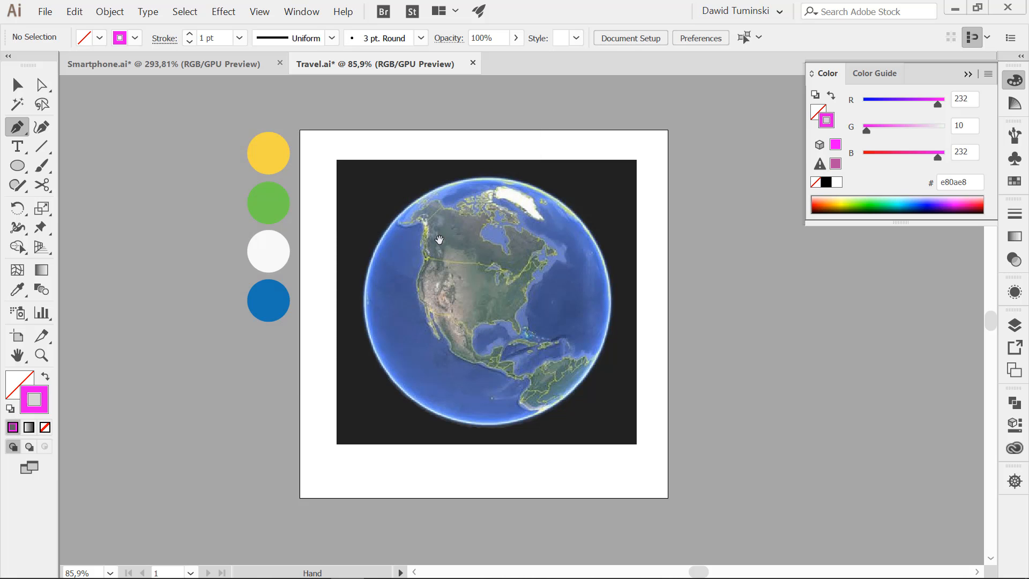
left_click_drag(437, 241, 548, 245)
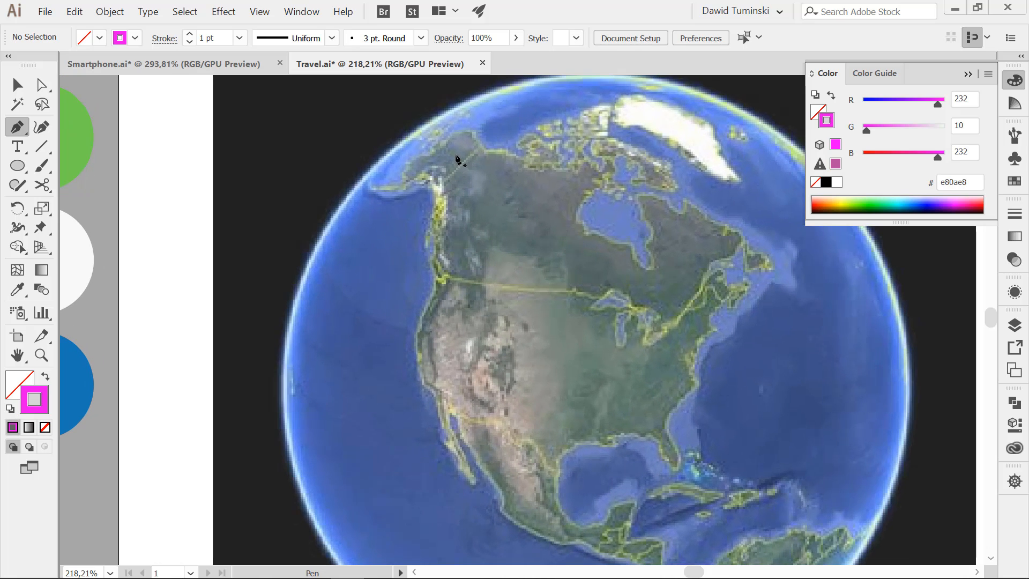
left_click(463, 131)
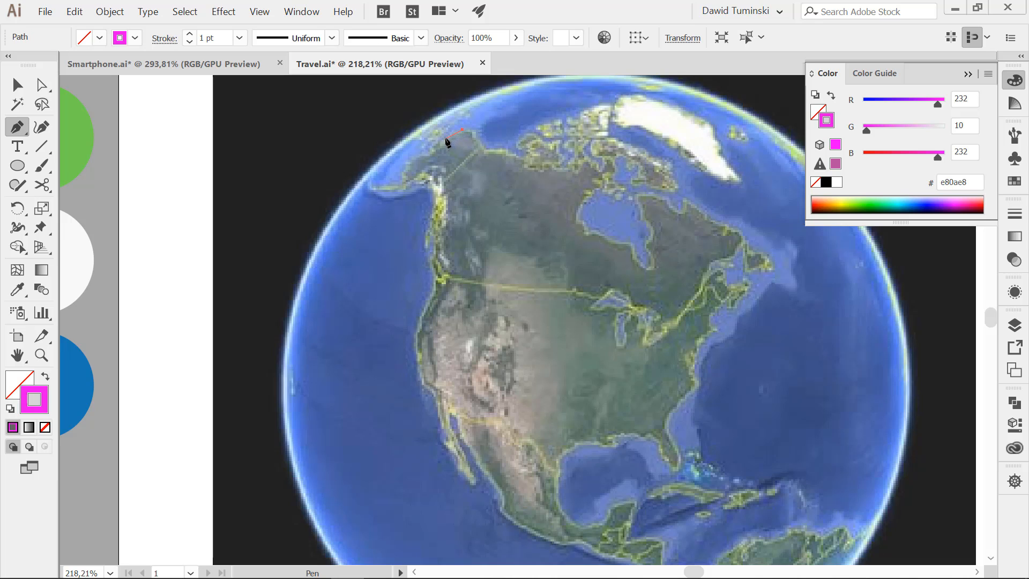
left_click(429, 153)
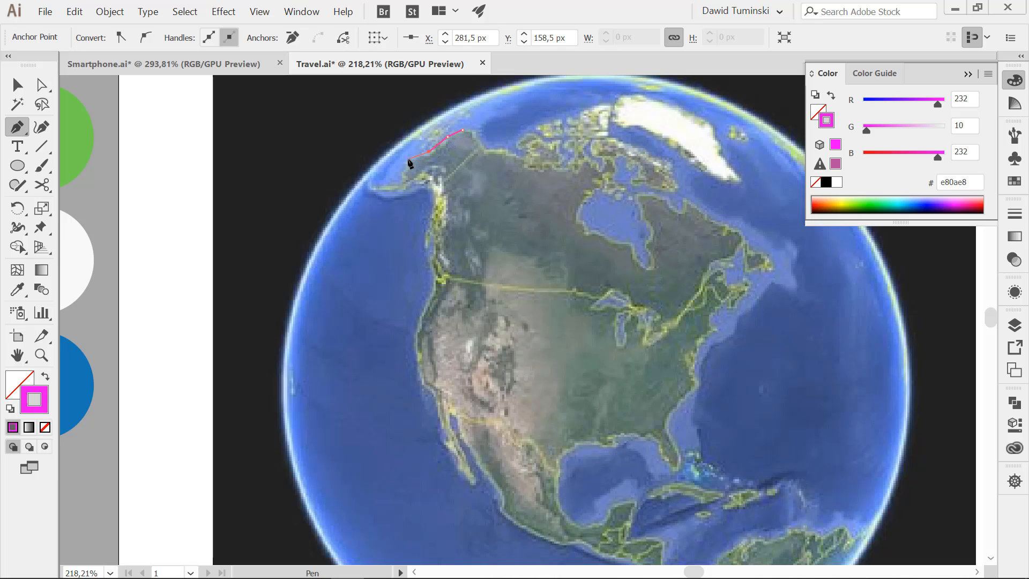
left_click(408, 159)
left_click(385, 186)
left_click(403, 193)
left_click(431, 188)
left_click(435, 206)
left_click(423, 237)
left_click(437, 277)
scroll(437, 278, "down", 2)
left_click(416, 324)
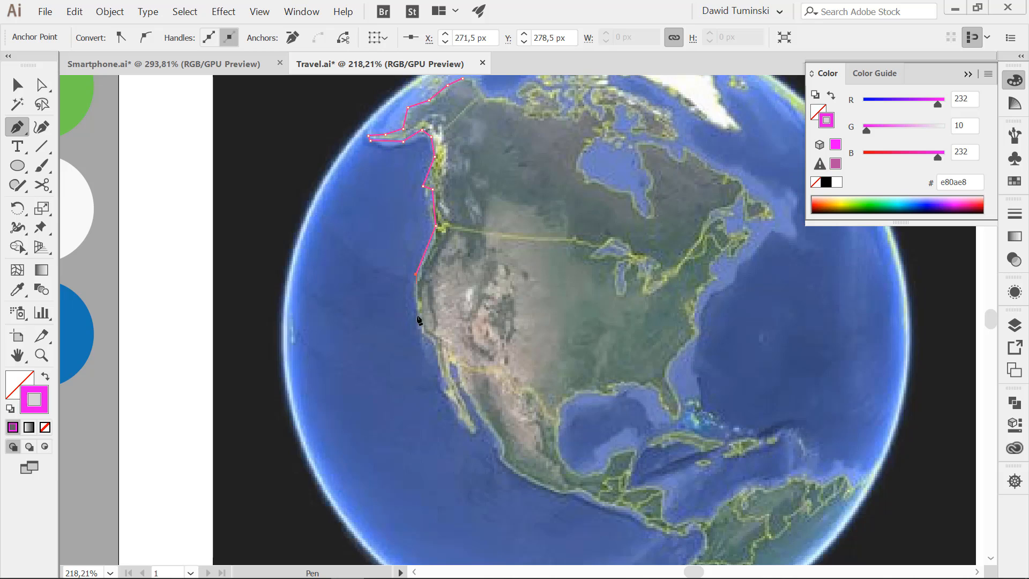
- Continue the path along California, around both sides of the Baja California peninsula and onto Mexico's west coast
left_click(419, 333)
left_click(445, 381)
left_click(469, 432)
left_click(478, 433)
left_click(450, 363)
left_click(455, 365)
left_click(479, 420)
left_click(501, 458)
- Continue the path along the Pacific coast of southern Mexico and Central America to Panama
scroll(554, 452, "down", 1)
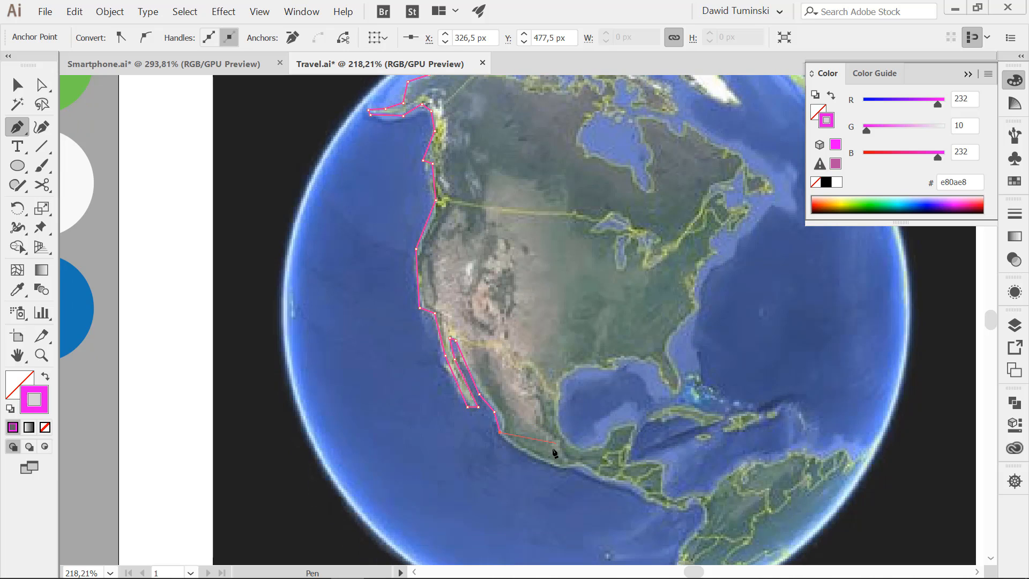
left_click(545, 463)
left_click(584, 463)
left_click(601, 479)
left_click(634, 483)
left_click(681, 510)
left_click(688, 499)
left_click(700, 498)
left_click(705, 516)
- Trace South America's visible west coast and follow the globe's edge up to its northeastern corner
scroll(712, 504, "down", 2)
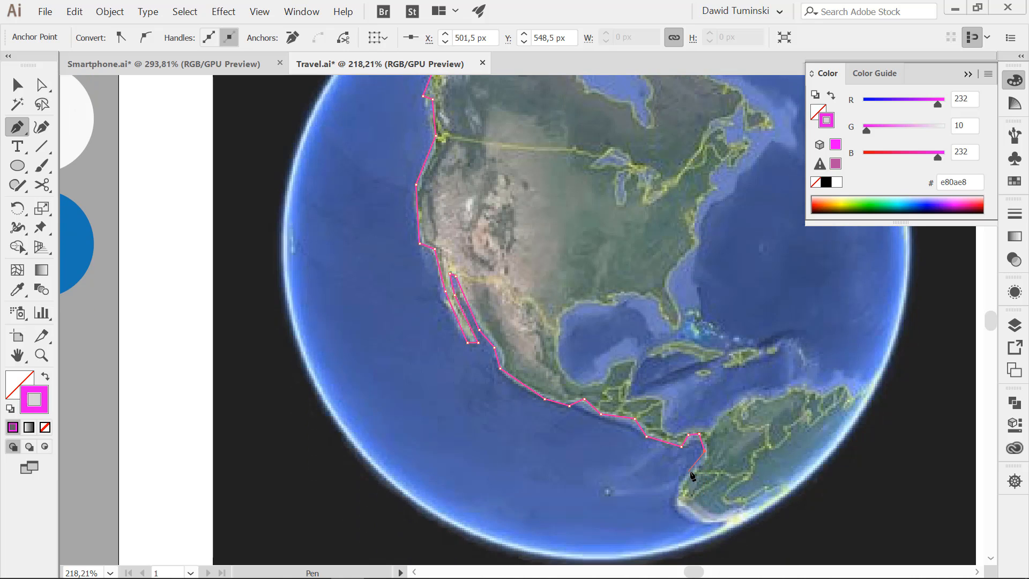
left_click(684, 482)
left_click(679, 499)
left_click(693, 516)
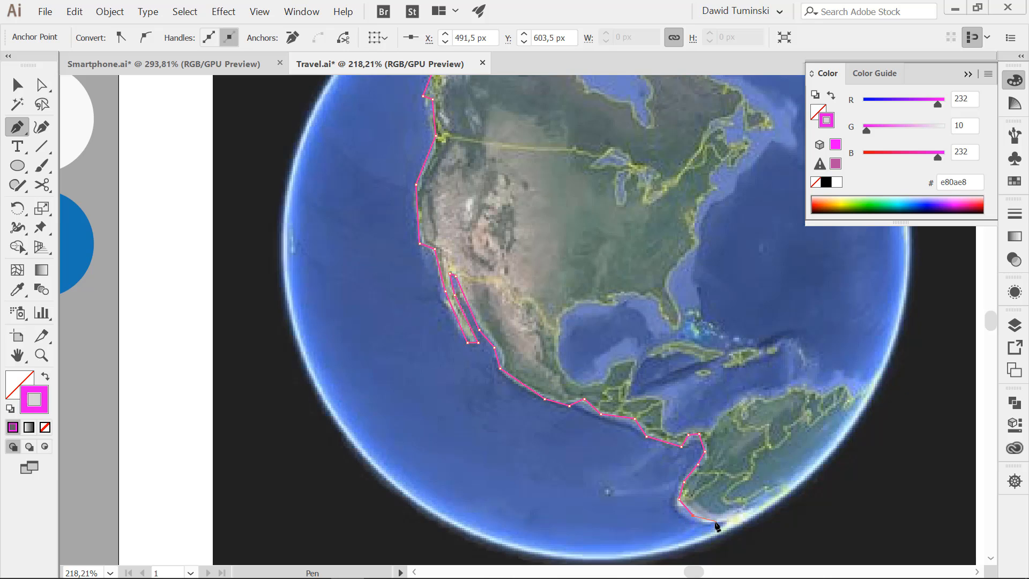
left_click(708, 524)
left_click(734, 521)
left_click(779, 498)
left_click(827, 452)
left_click(866, 387)
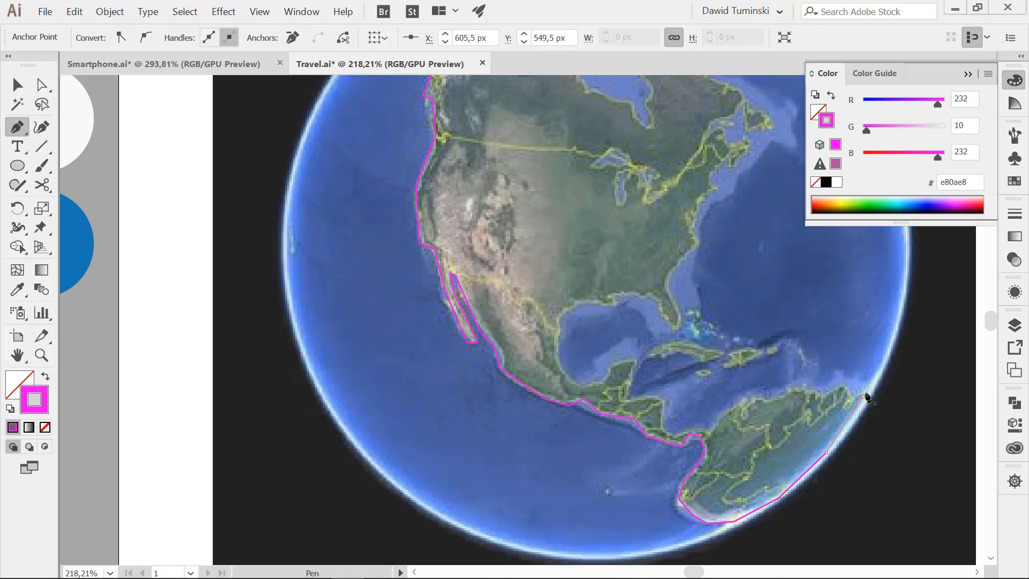
- Trace South America's northern coast back towards Panama
left_click(854, 396)
left_click(851, 381)
left_click(803, 385)
left_click(782, 391)
left_click(769, 399)
left_click(756, 397)
left_click(734, 405)
left_click(712, 427)
- Trace Central America's Caribbean coast and around the Yucatan Peninsula
left_click(680, 431)
left_click(665, 430)
left_click(666, 397)
left_click(631, 401)
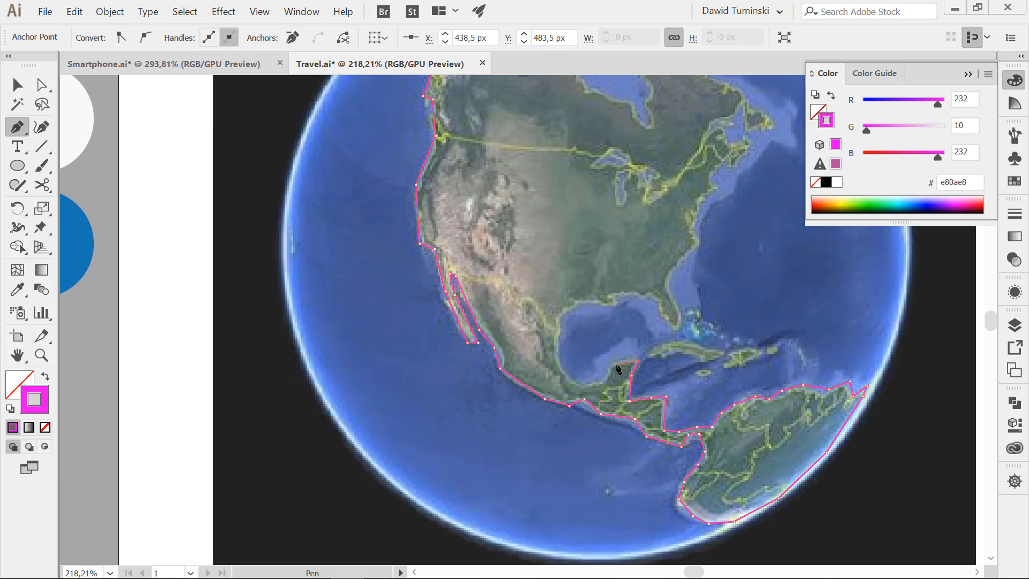
left_click(616, 365)
left_click(607, 382)
left_click(586, 383)
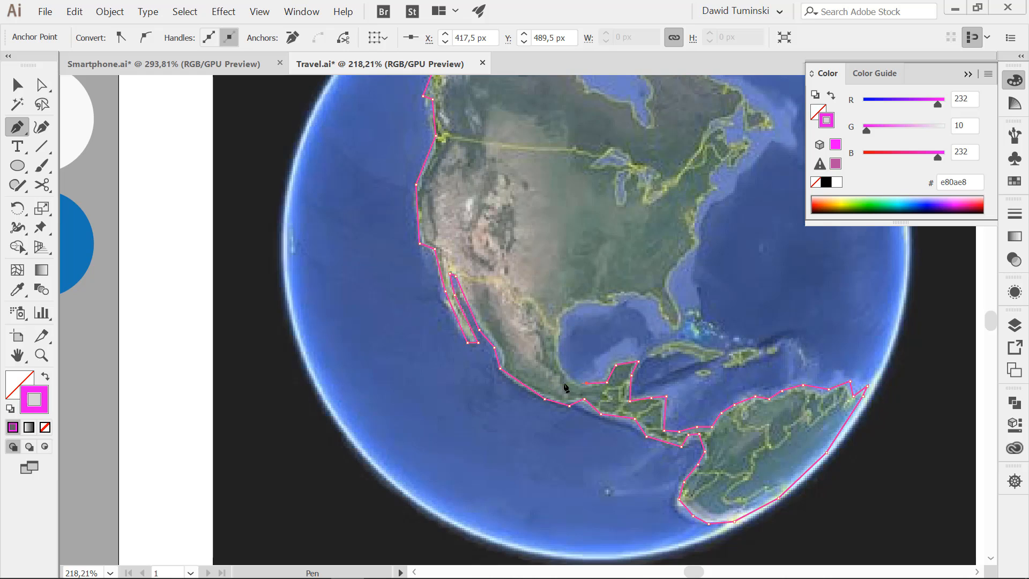
- Trace the Gulf of Mexico coastline around to the southern tip of Florida
left_click(564, 378)
left_click(558, 348)
left_click(558, 320)
left_click(581, 303)
left_click(614, 297)
left_click(649, 294)
left_click(671, 327)
left_click(680, 330)
- Trace the Atlantic coast from Florida up to Nova Scotia
left_click(685, 313)
left_click(667, 286)
left_click(697, 244)
left_click(695, 213)
left_click(713, 185)
left_click(725, 162)
left_click(730, 169)
left_click(755, 142)
- Trace around the Gulf of Saint Lawrence and Newfoundland, and start up the Labrador coast
scroll(756, 143, "up", 1)
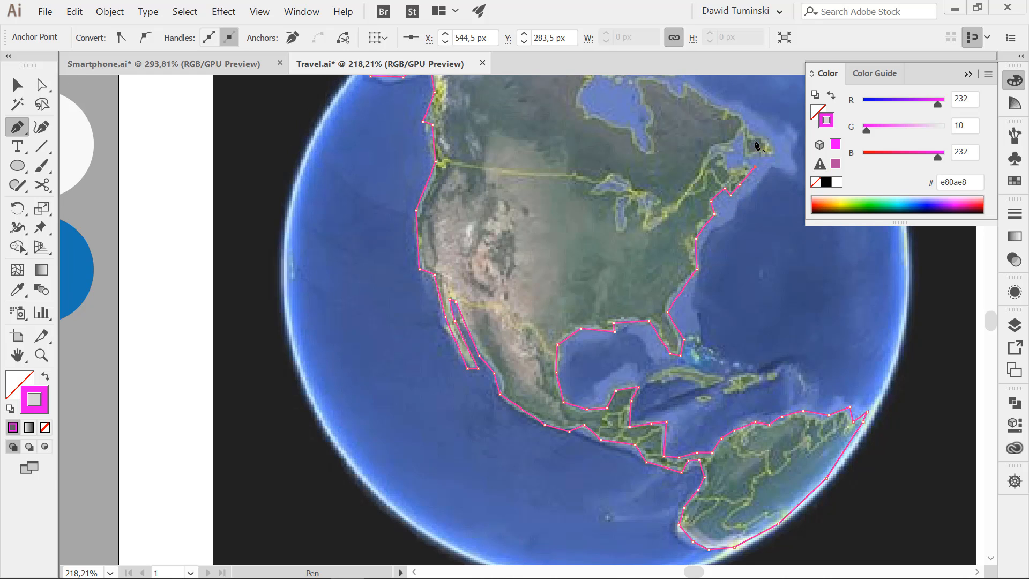
left_click(745, 161)
left_click(732, 168)
left_click(721, 154)
left_click(723, 142)
left_click(744, 154)
left_click(769, 154)
left_click(772, 142)
left_click(746, 125)
left_click(727, 107)
- Trace northern Quebec's coast and the outline of Hudson Bay
scroll(726, 108, "up", 1)
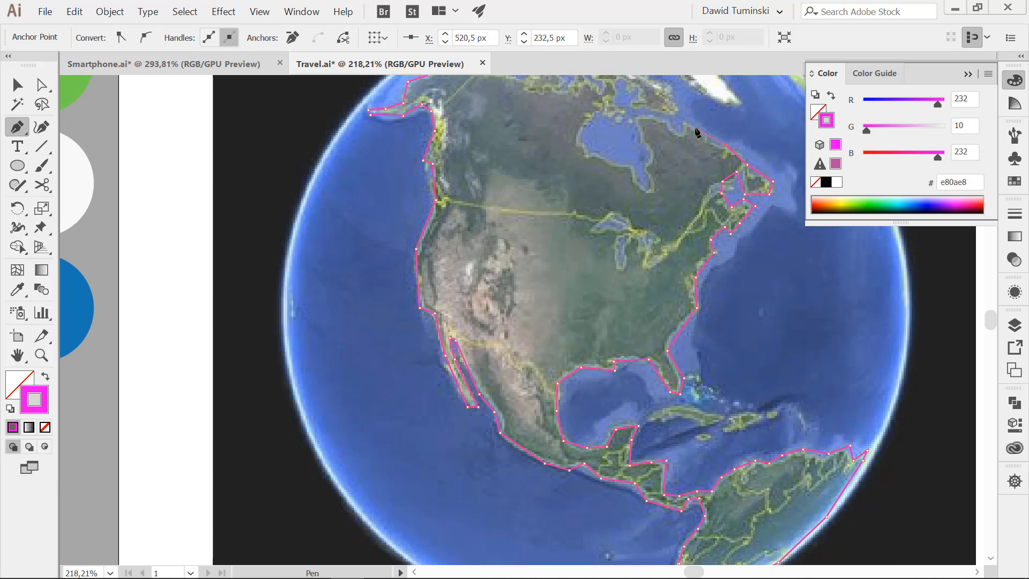
left_click(679, 123)
left_click(666, 121)
left_click(635, 119)
left_click(651, 160)
left_click(647, 187)
left_click(640, 186)
left_click(635, 166)
left_click(594, 151)
left_click(577, 141)
left_click(597, 114)
left_click(628, 115)
- Trace the inlet north of Hudson Bay and the southern part of Baffin Island
scroll(627, 115, "up", 2)
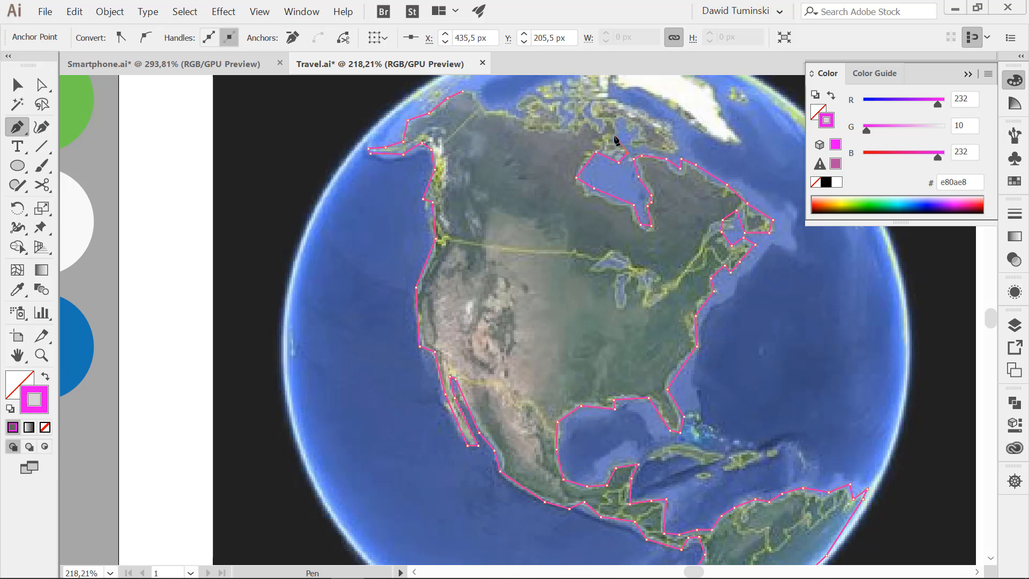
left_click(637, 127)
left_click(631, 143)
left_click(671, 131)
scroll(671, 130, "up", 2)
left_click(641, 151)
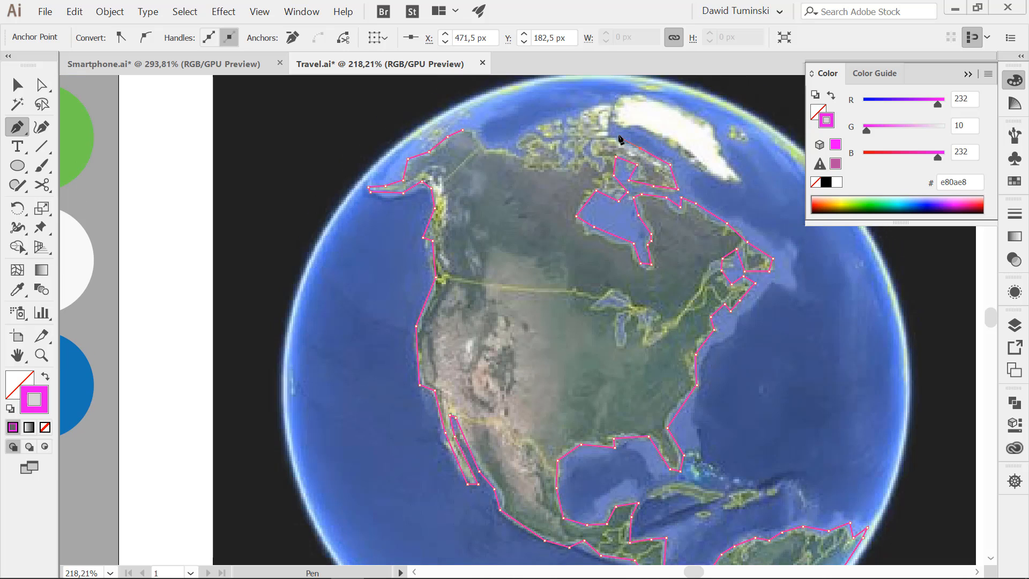
- Trace along the northern edge of the Canadian Arctic islands and close the path at the Alaskan starting point
left_click(614, 133)
left_click(610, 105)
left_click(584, 111)
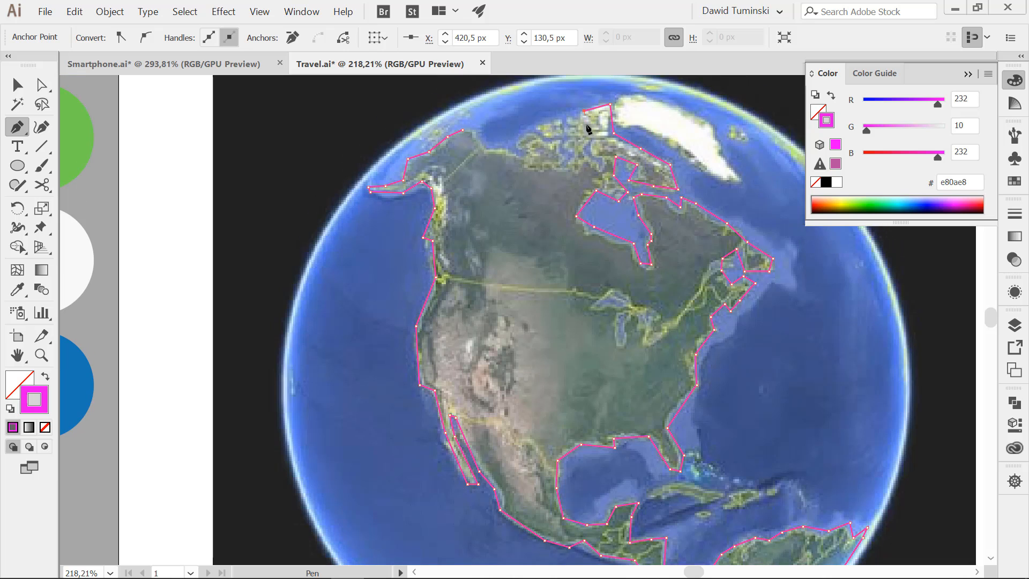
left_click(562, 115)
left_click(545, 123)
left_click(518, 141)
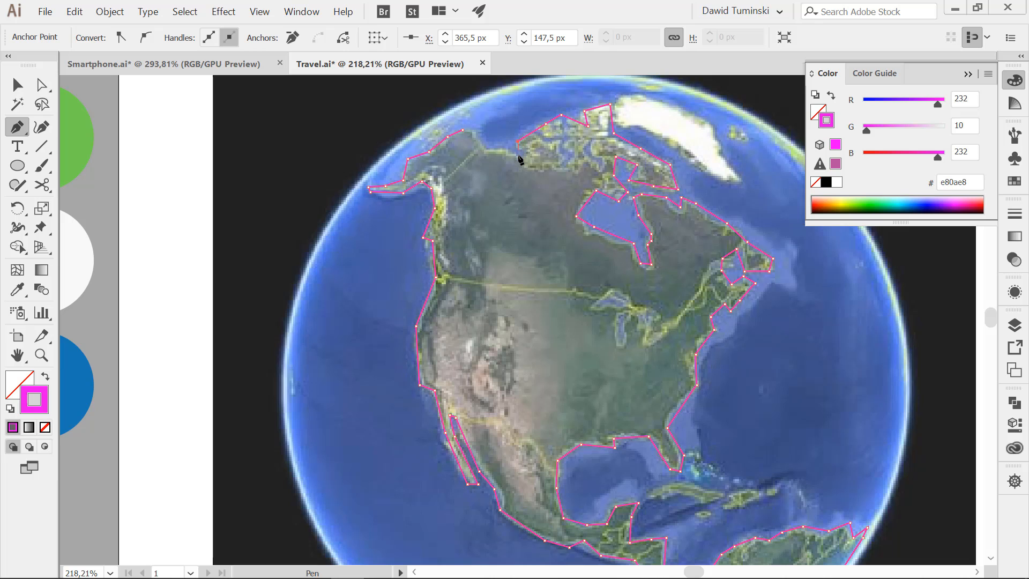
left_click(481, 149)
left_click(464, 130)
- Swap fill and stroke so the continent shape has a magenta fill and no stroke, and deselect it
key("v")
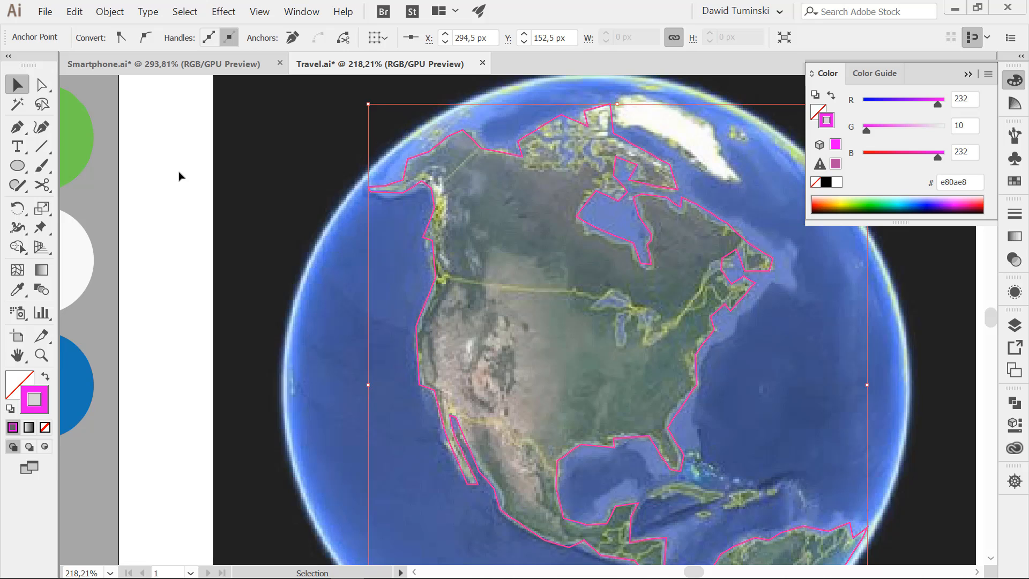
key("shift+x")
left_click(304, 295)
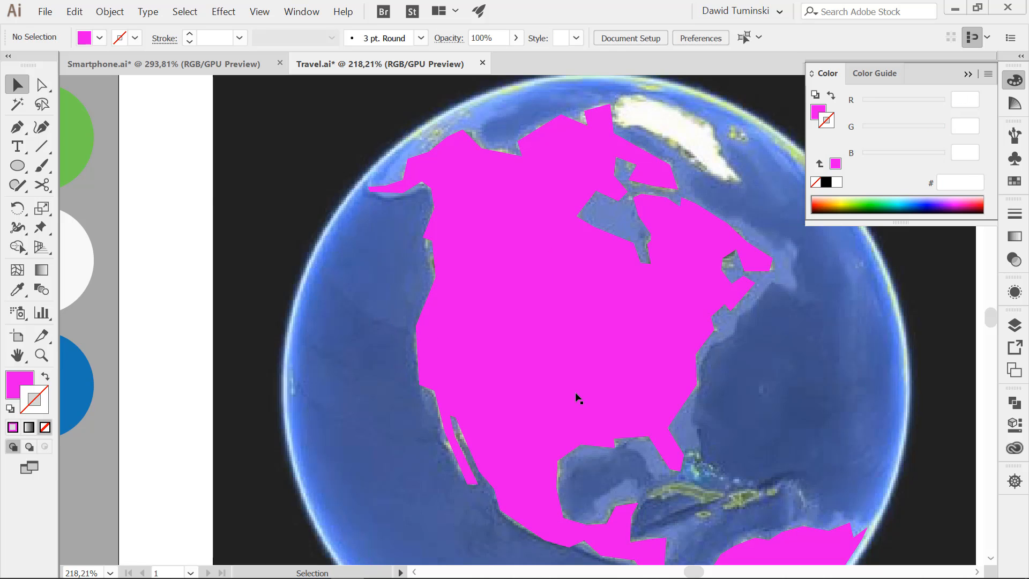
- Swap to a magenta stroke without fill and begin outlining Greenland around its northern and northwestern edge
scroll(578, 398, "down", 3)
scroll(578, 398, "right", 3)
scroll(391, 237, "up", 5)
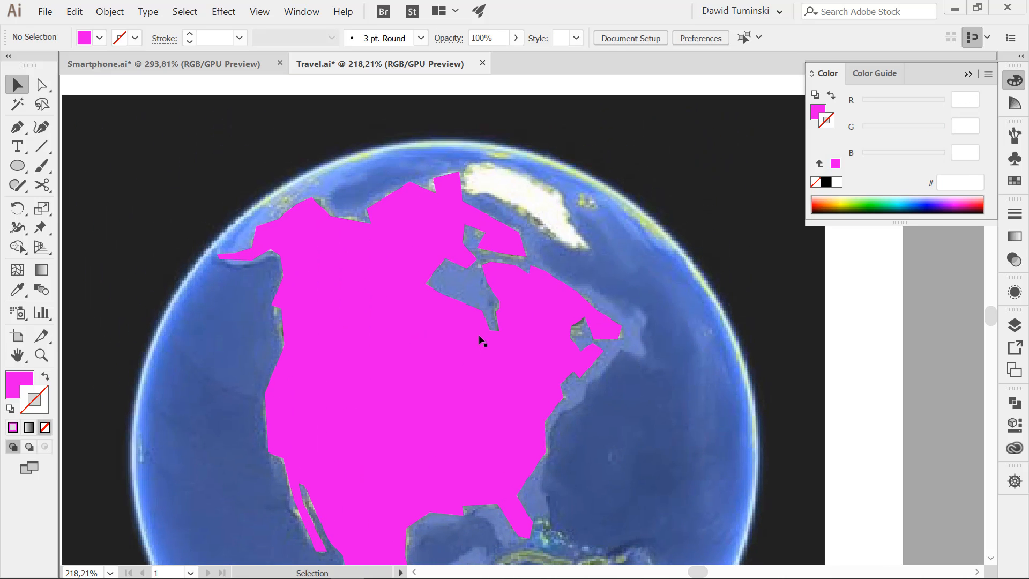
left_click(16, 126)
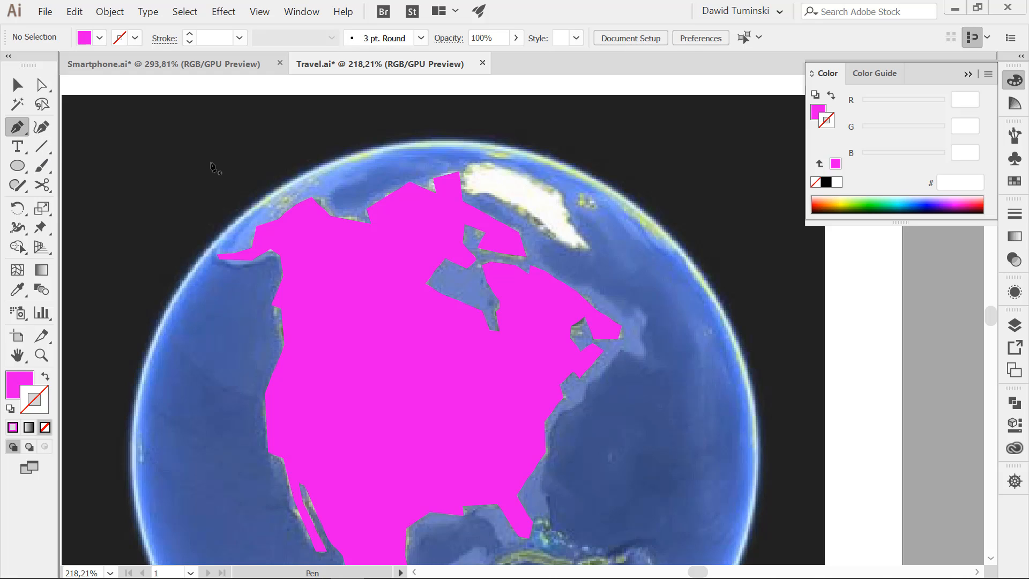
key("shift+x")
left_click(506, 167)
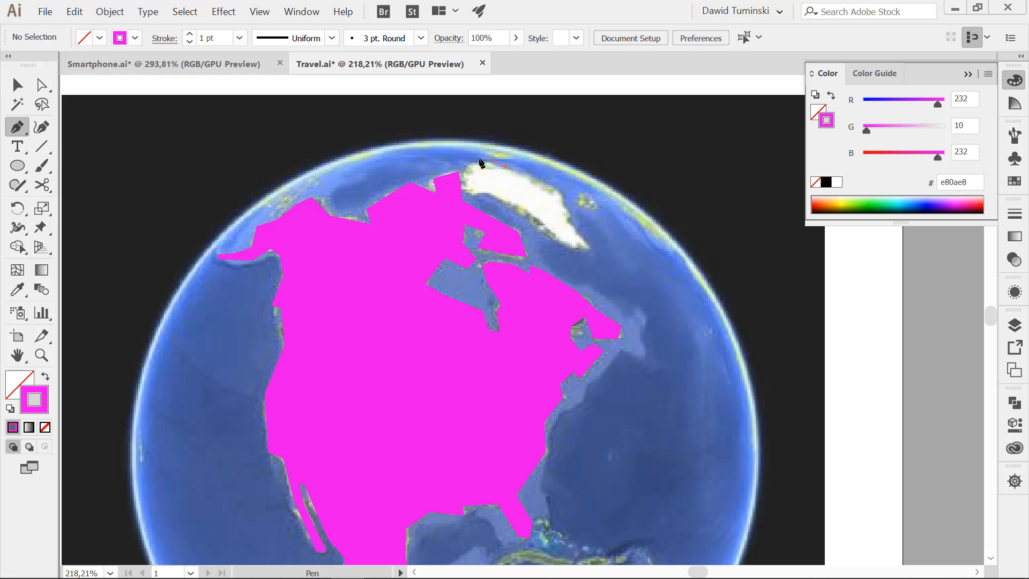
left_click(477, 159)
left_click(462, 177)
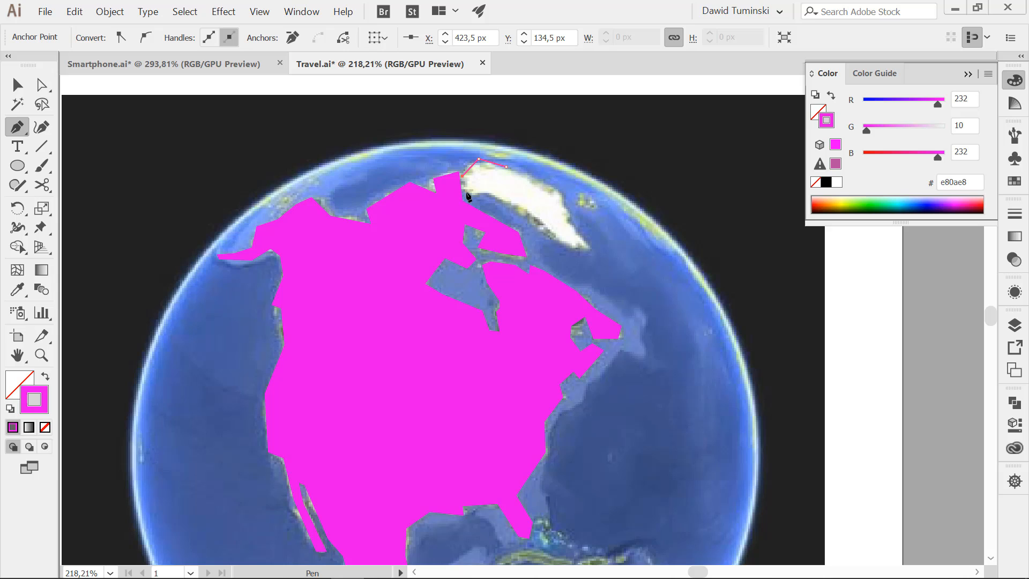
left_click(465, 190)
- Trace Greenland's southwestern coast to its southern tip, return along the eastern coast, and close the outline
left_click(491, 193)
left_click(537, 224)
left_click(587, 251)
left_click(567, 221)
left_click(562, 191)
left_click(528, 176)
left_click(506, 167)
left_click(811, 315, "ctrl")
- Trace Cuba as a closed straight-sided path and deselect it
left_click_drag(690, 432, 571, 125)
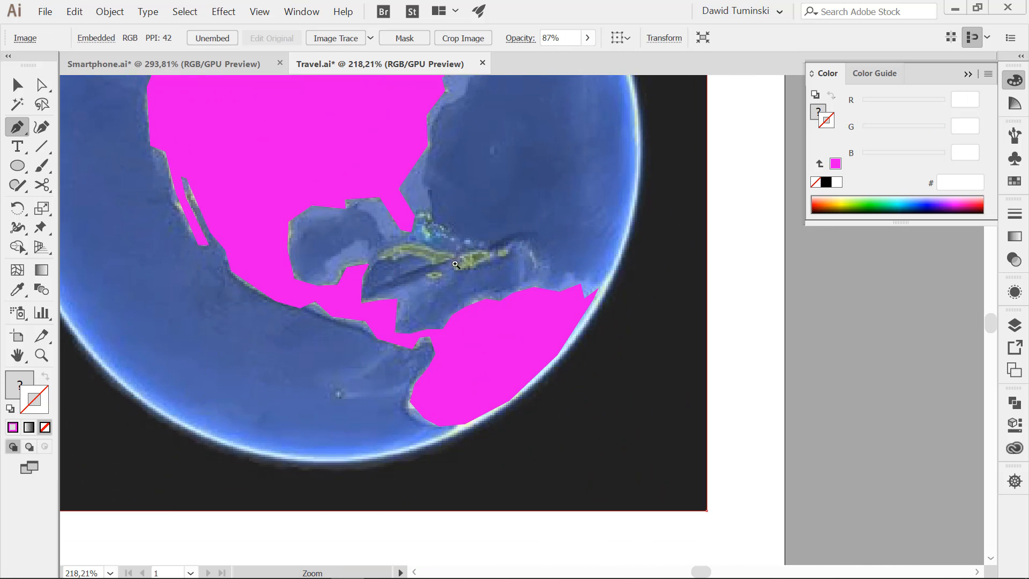
left_click_drag(456, 264, 489, 279)
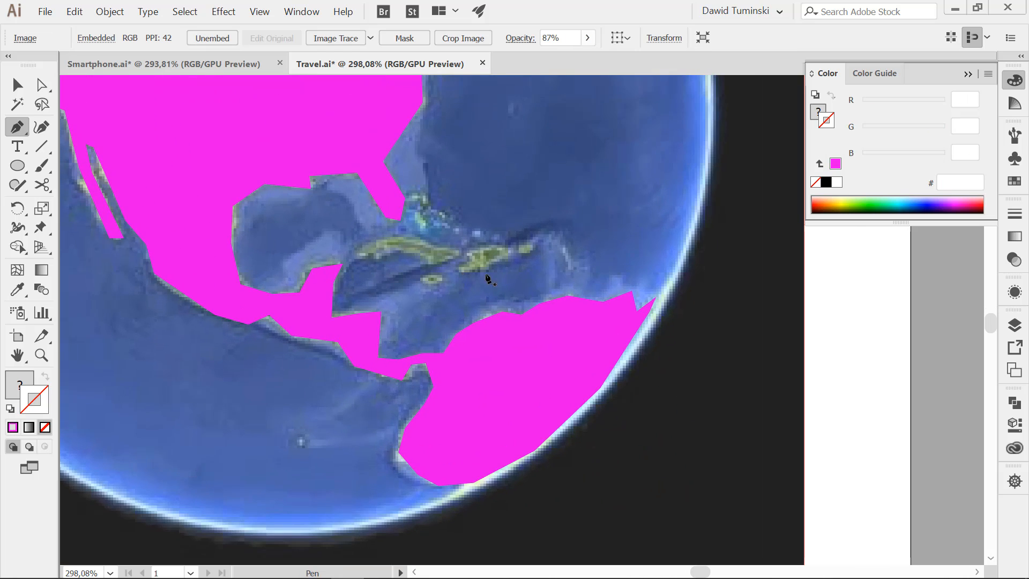
left_click(357, 250)
left_click(399, 238)
left_click(438, 247)
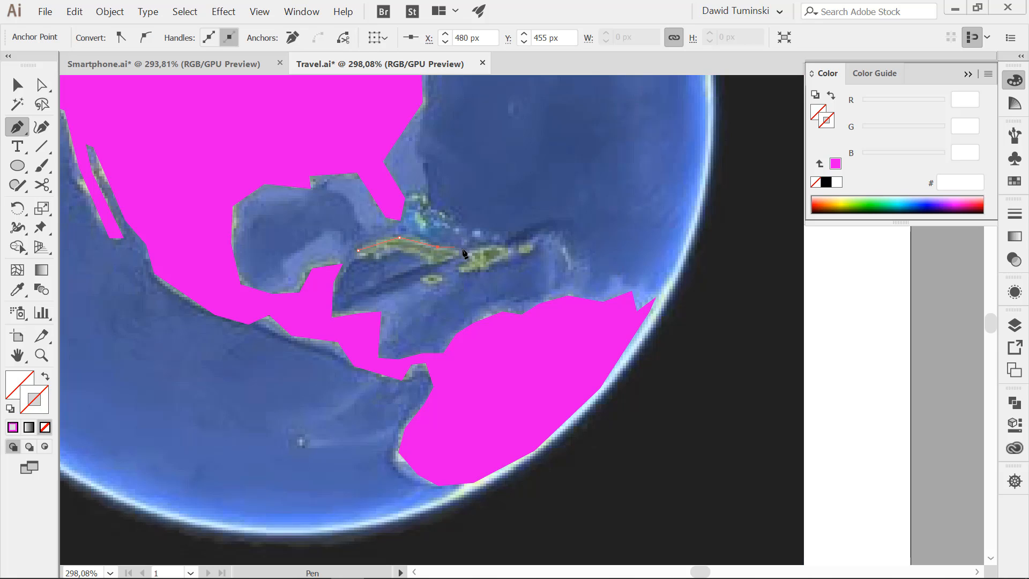
left_click(379, 255)
left_click(353, 258)
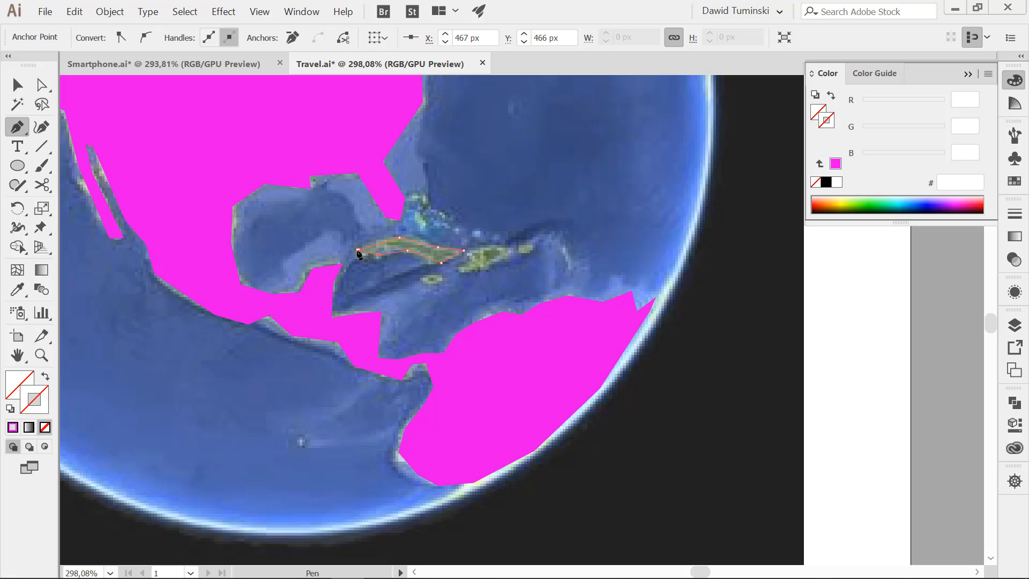
left_click(358, 250)
key("ctrl+shift+a")
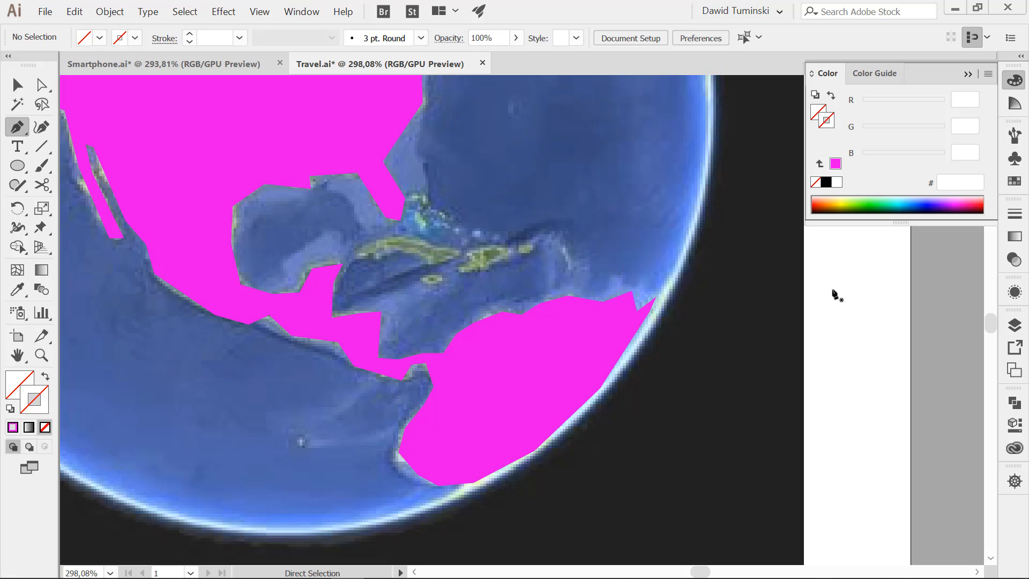
- Trace Hispaniola together with the small island east of it as a single straight-sided outline
left_click(505, 247)
left_click(471, 249)
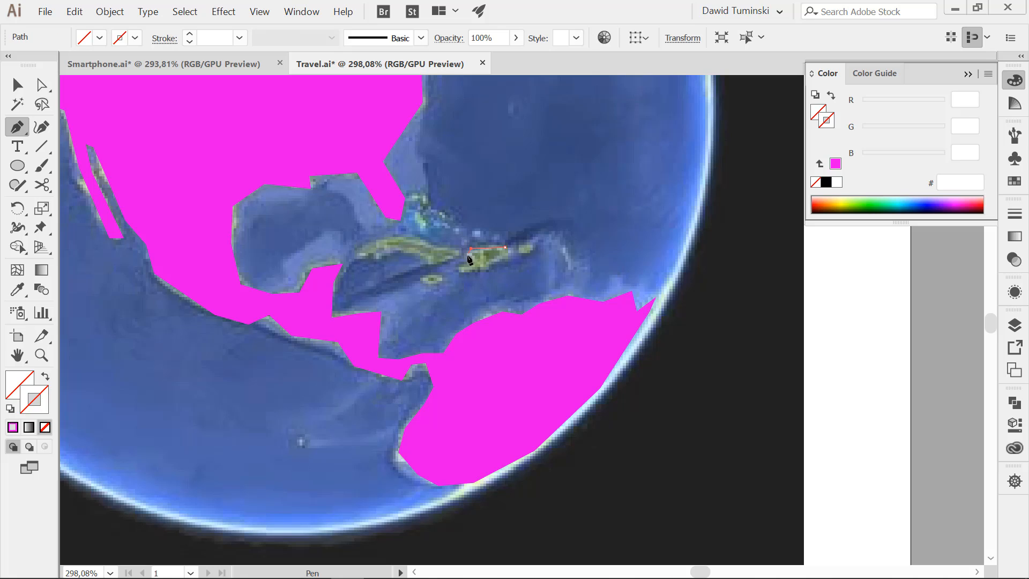
left_click(469, 259)
left_click(461, 267)
left_click(479, 271)
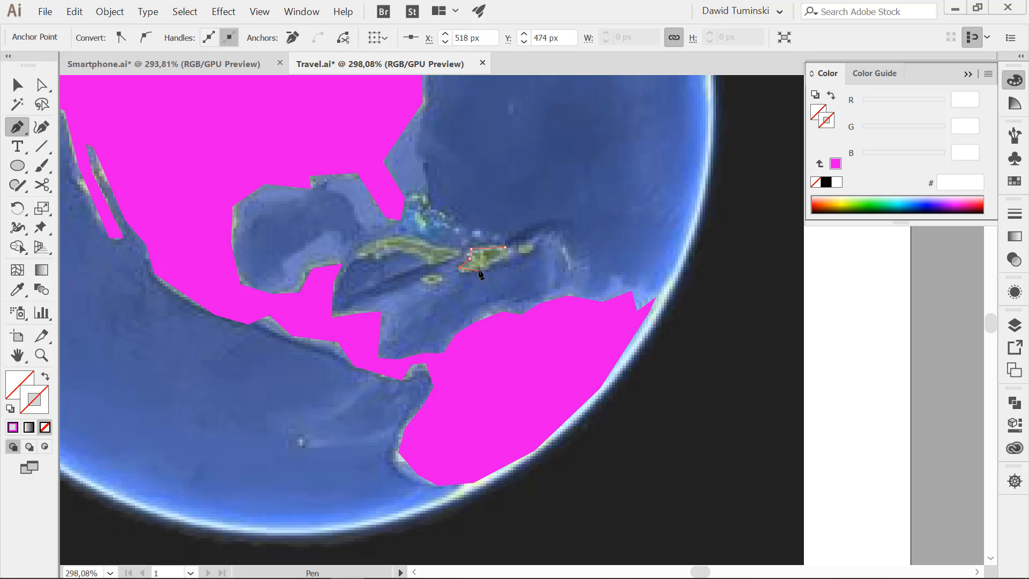
left_click(522, 255)
left_click(519, 244)
- Select both Caribbean island outlines and give them the magenta fill sampled from South America
left_click(17, 84)
scroll(858, 318, "down", 3)
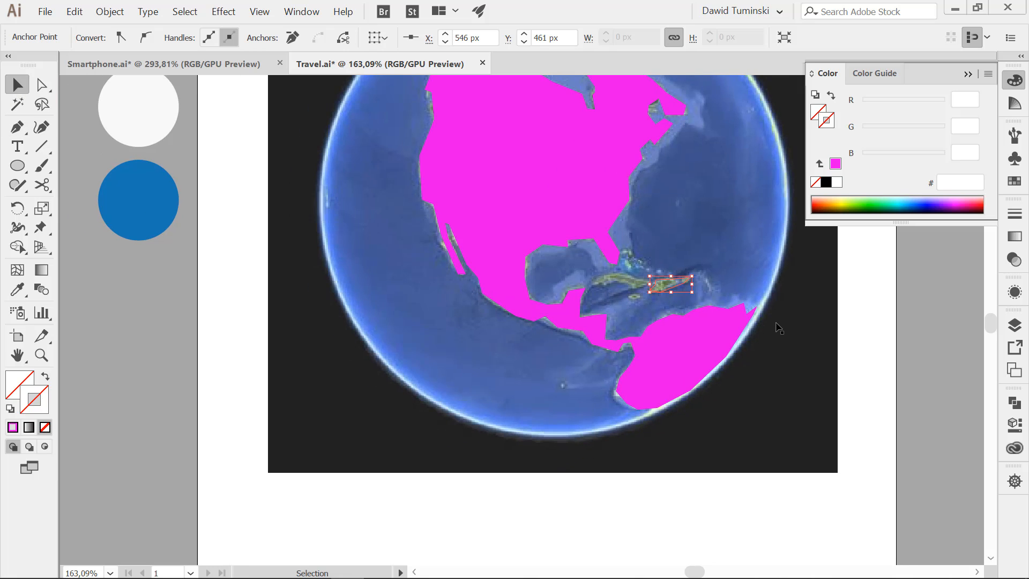
left_click(618, 279, "shift")
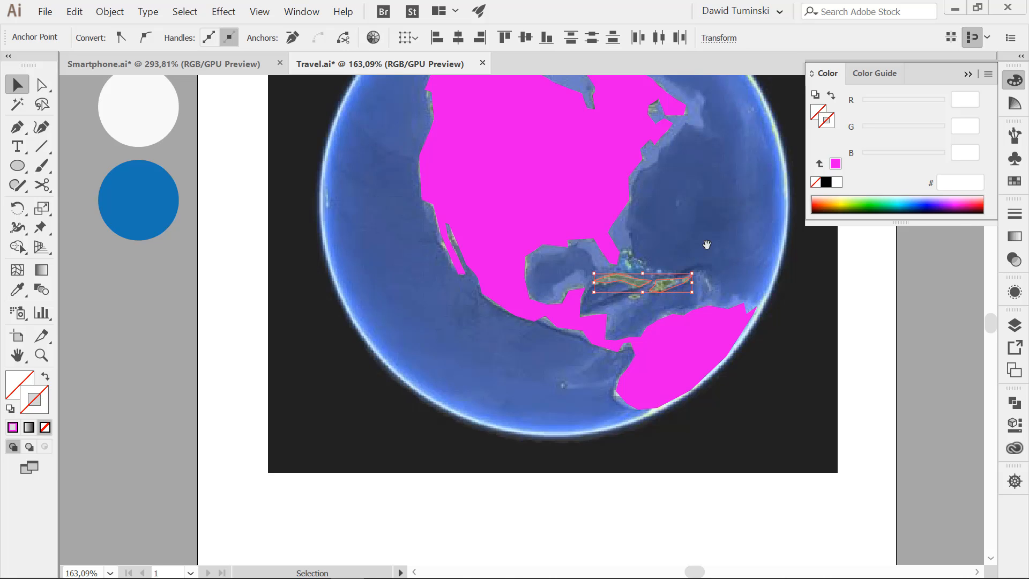
scroll(689, 303, "up", 5)
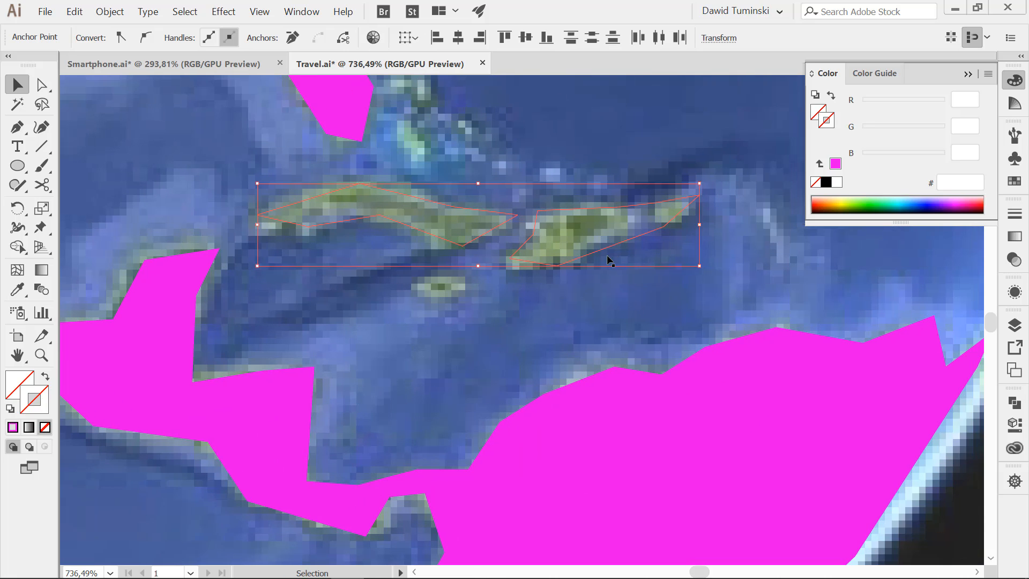
left_click(607, 274)
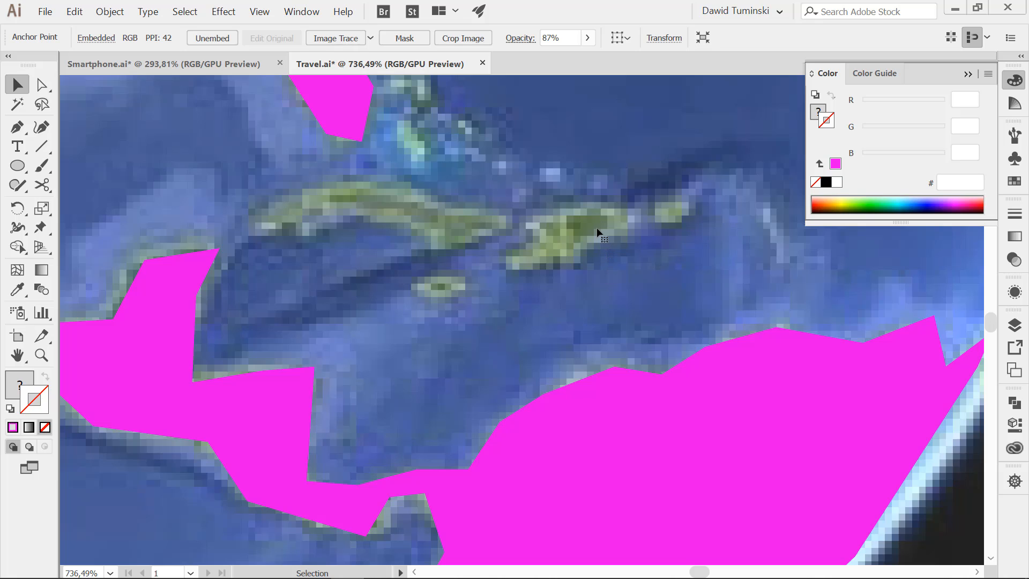
key("ctrl+shift+a")
left_click_drag(546, 262, 641, 295)
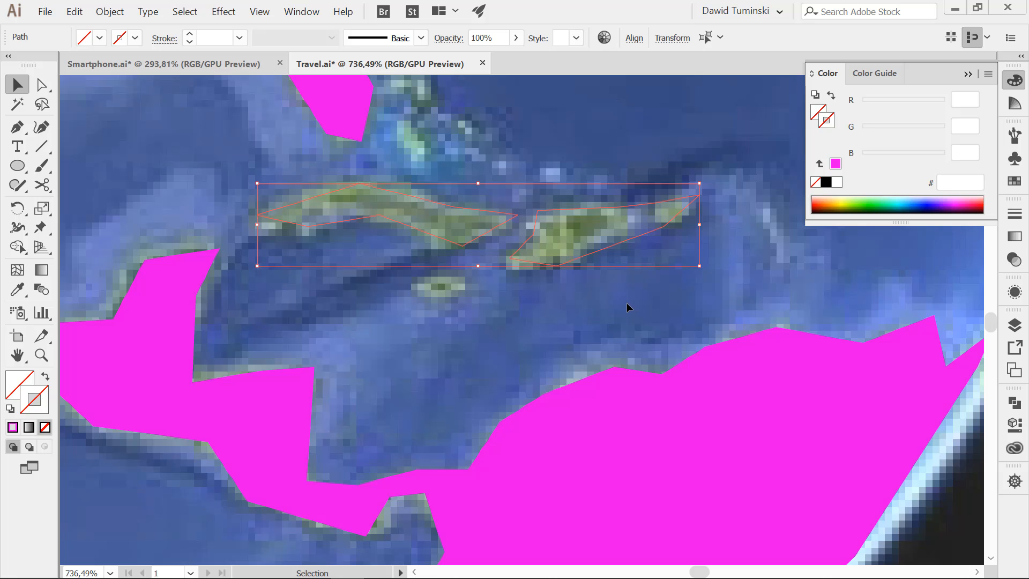
key("i")
left_click(631, 407)
- Give the Greenland outline the continent's magenta fill without a stroke and deselect it
left_click(452, 326, "ctrl+alt")
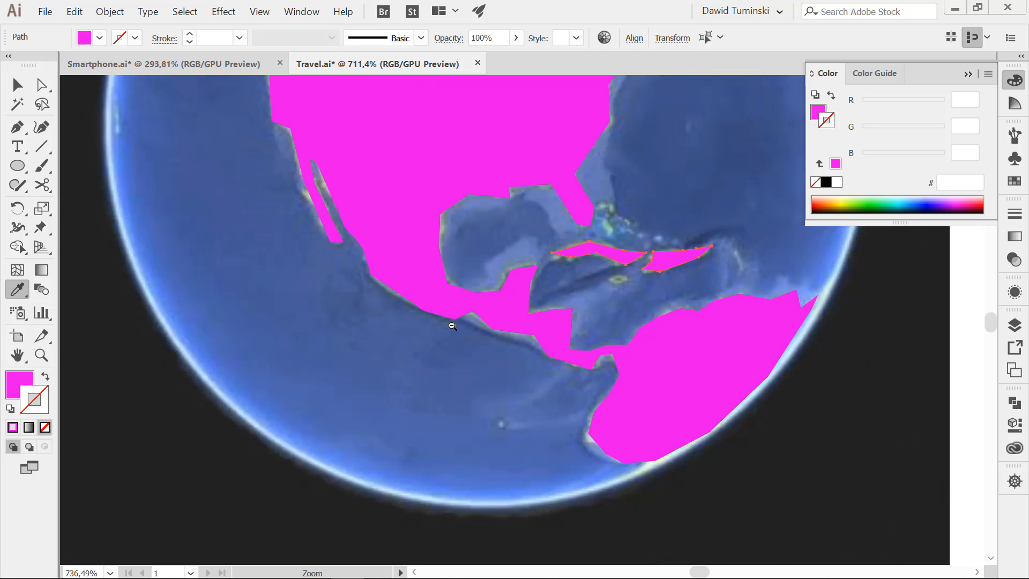
left_click_drag(519, 356, 494, 386)
left_click(541, 165, "ctrl")
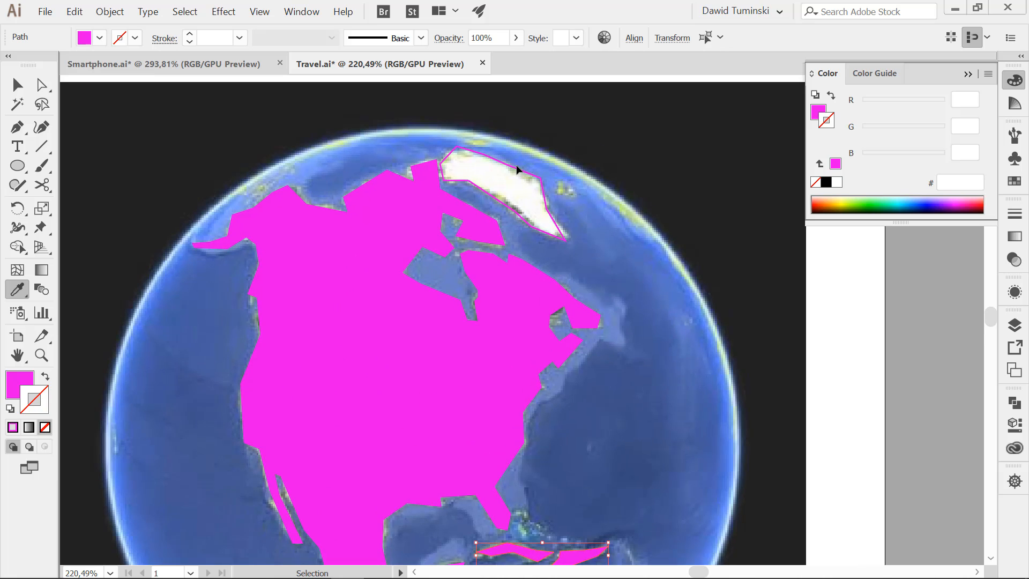
left_click(515, 170, "ctrl")
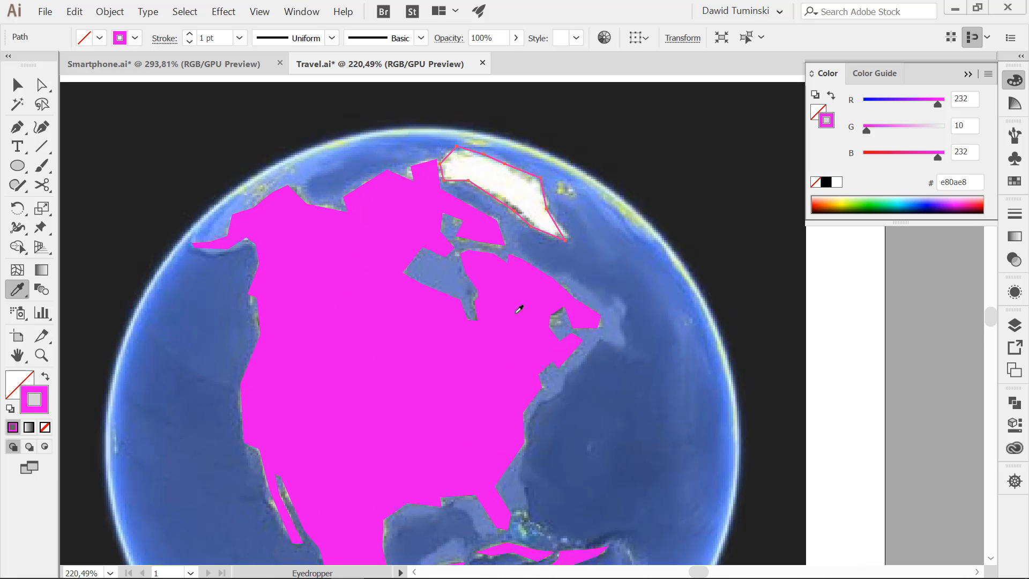
left_click(517, 313)
left_click(16, 87)
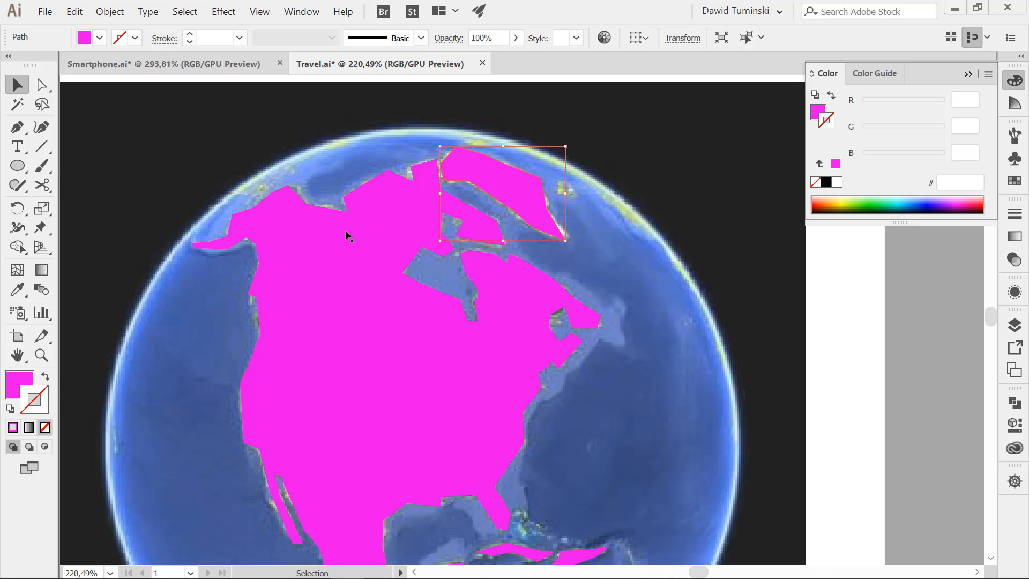
left_click(867, 348)
- Delete the globe reference image from behind the magenta landmass shapes
left_click_drag(902, 314, 677, 324)
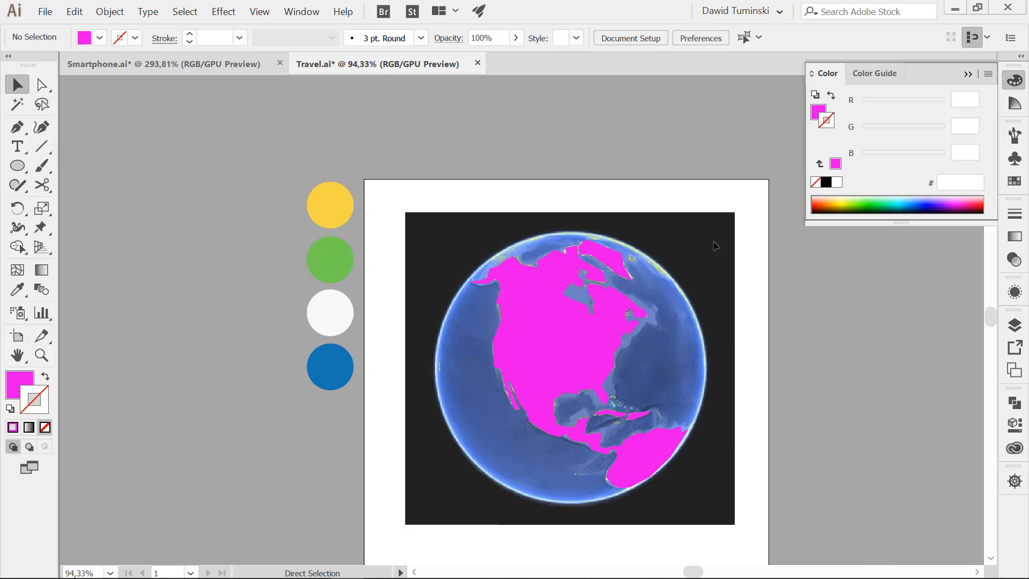
left_click_drag(716, 246, 715, 183)
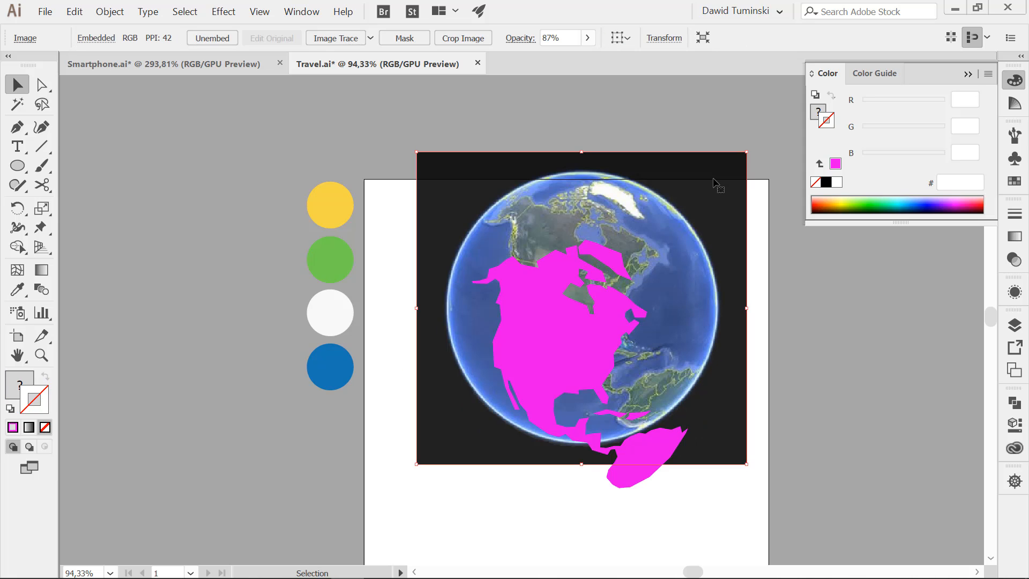
key("Delete")
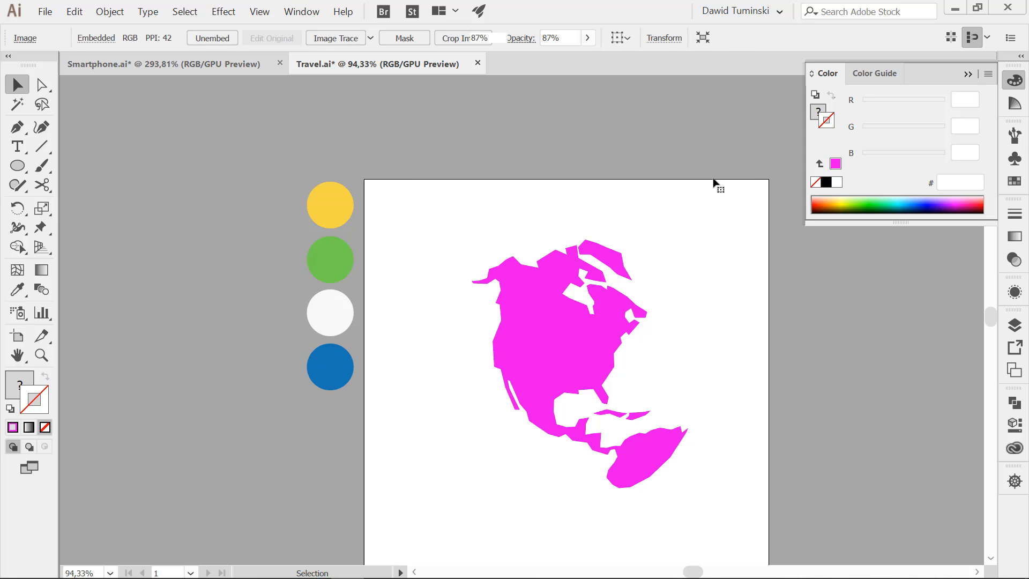
- Draw a globe-sized circle around the landmasses, fill it with the palette's blue, and send it to the back
left_click_drag(695, 328, 634, 300)
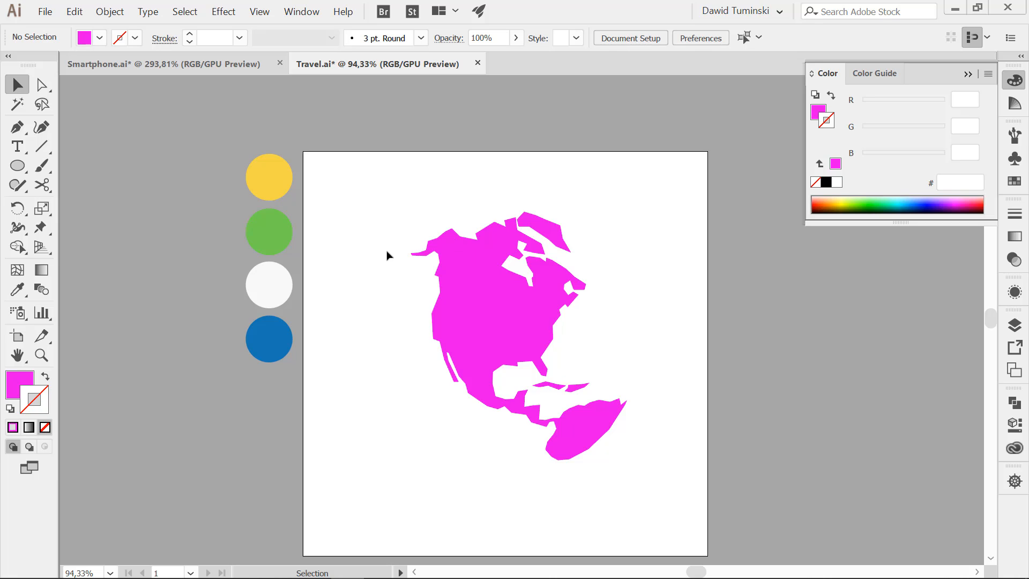
key("l")
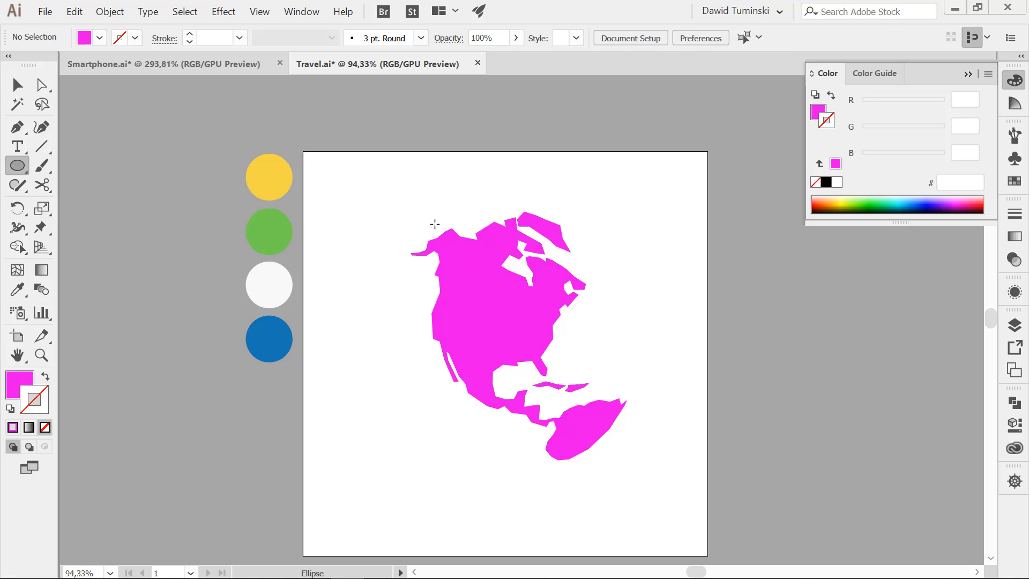
left_click_drag(424, 230, 645, 394)
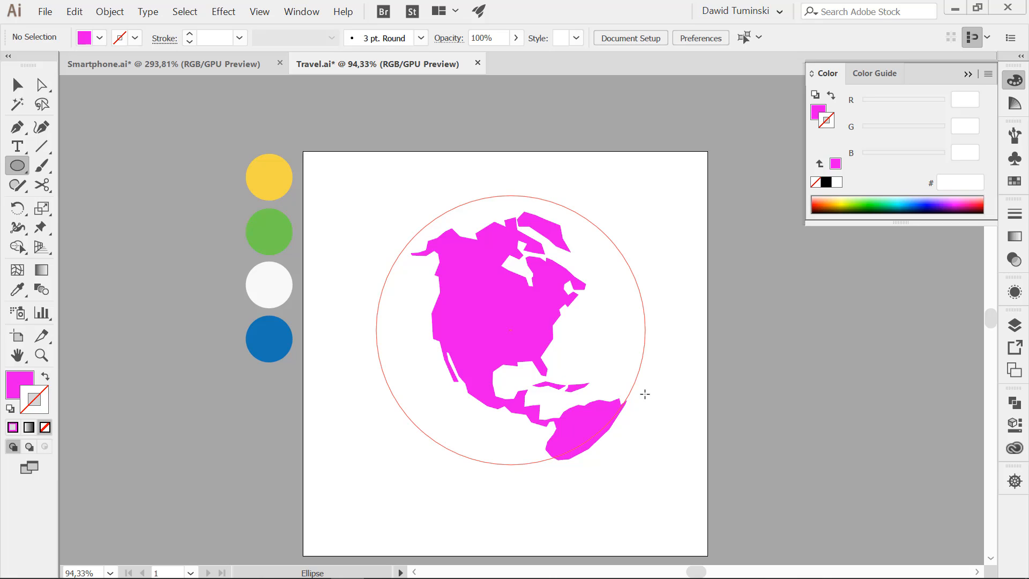
left_click_drag(645, 394, 645, 394)
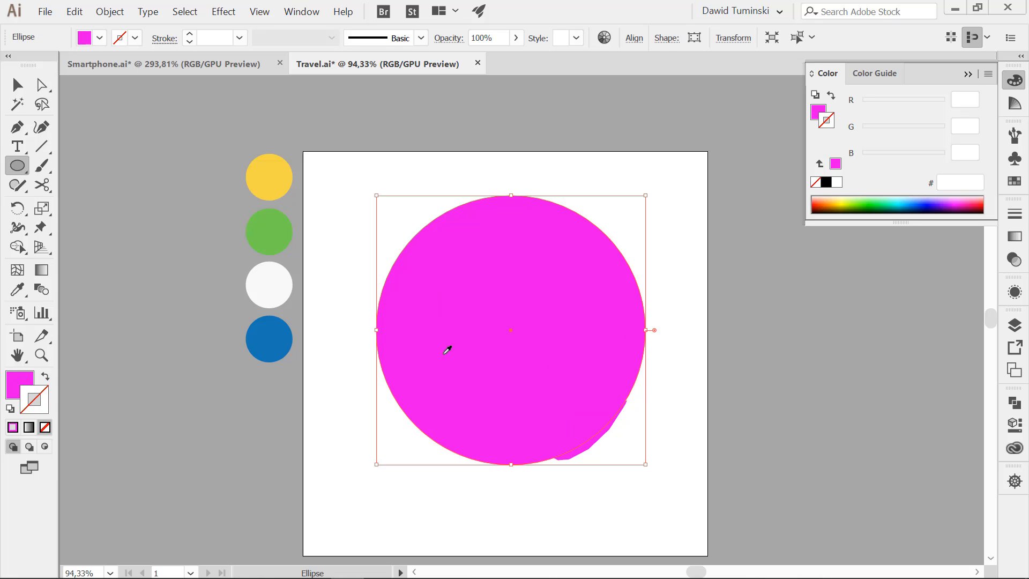
key("i")
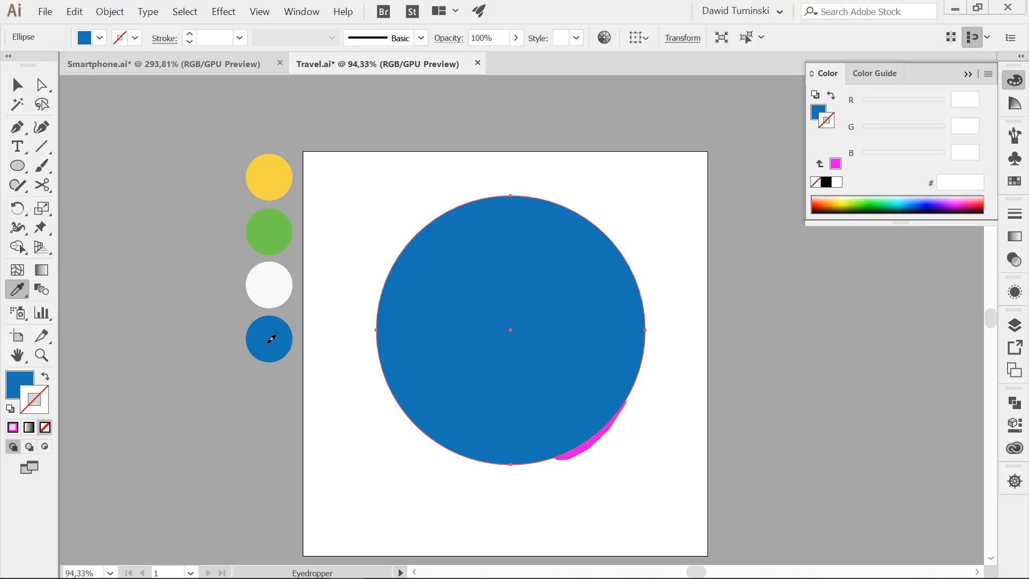
key("ctrl+shift+bracketleft")
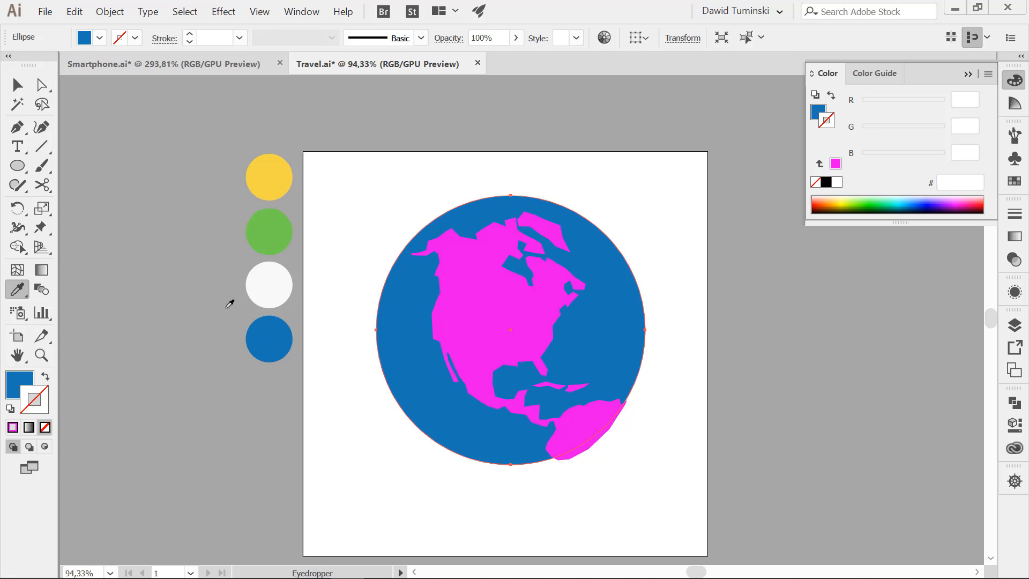
- Select all the landmass shapes, recolor them with the palette's green, and deselect them
left_click(17, 84)
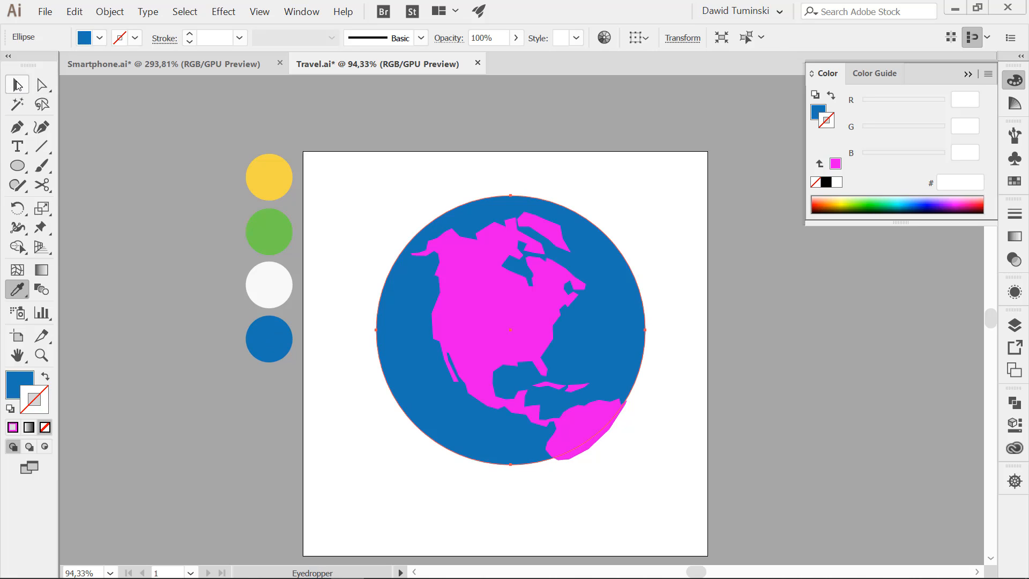
left_click(476, 261)
left_click(543, 229, "shift")
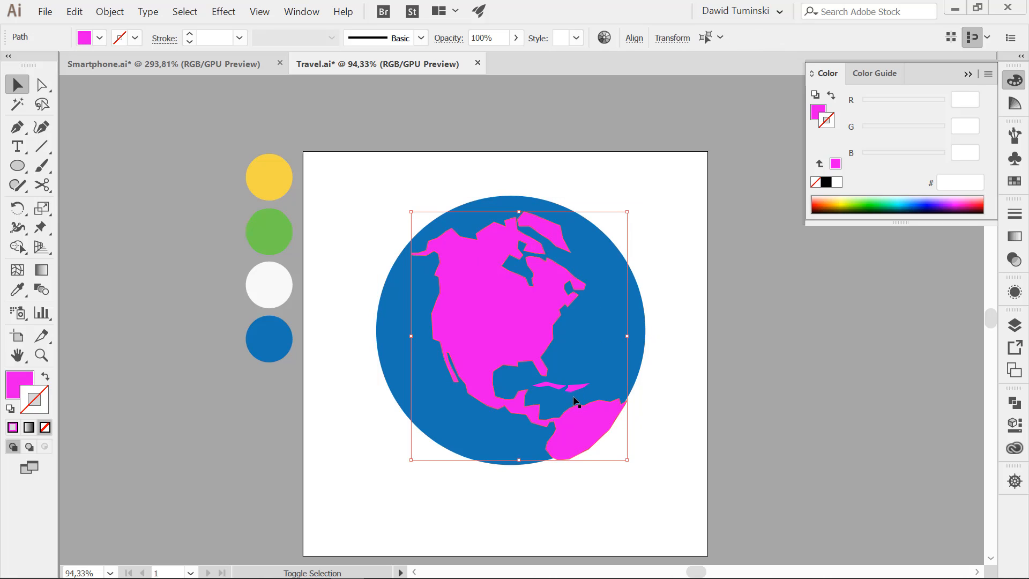
left_click(579, 432, "shift")
left_click(478, 324, "shift")
key("i")
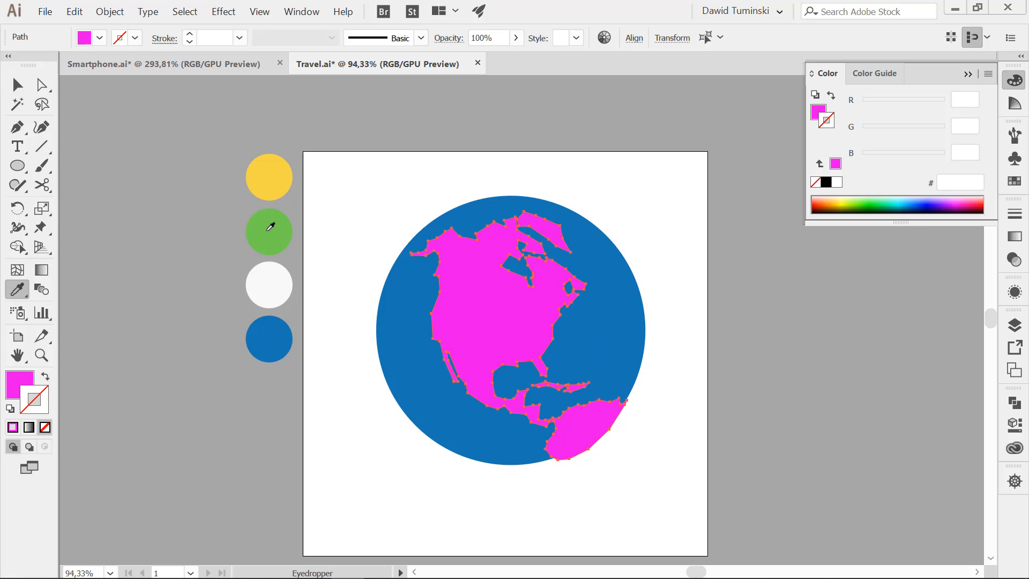
left_click(271, 226)
left_click(19, 92)
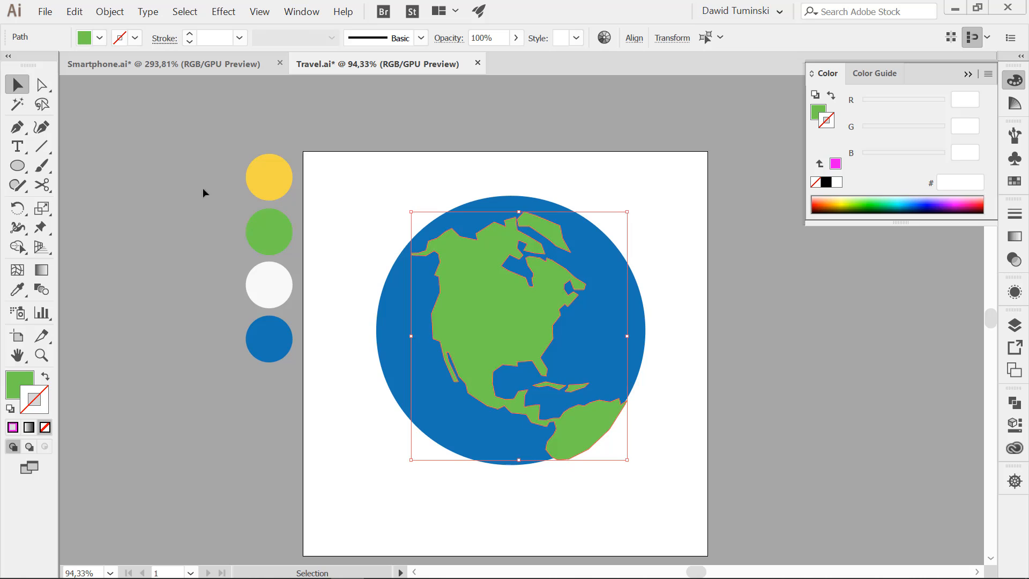
left_click(708, 254)
- Recolor the green Greenland shape with the palette's white and deselect it
key("a")
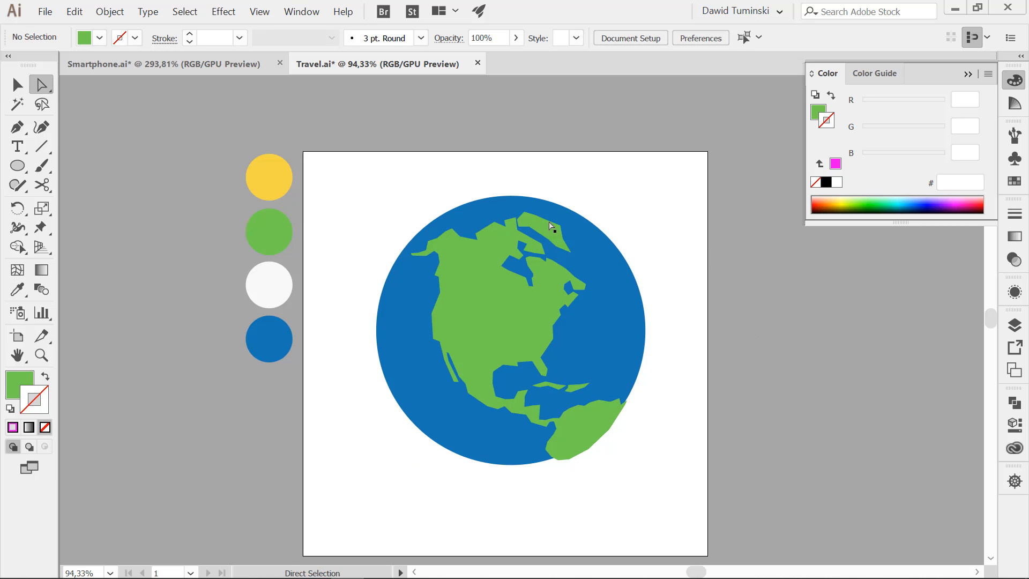
left_click(542, 231)
key("i")
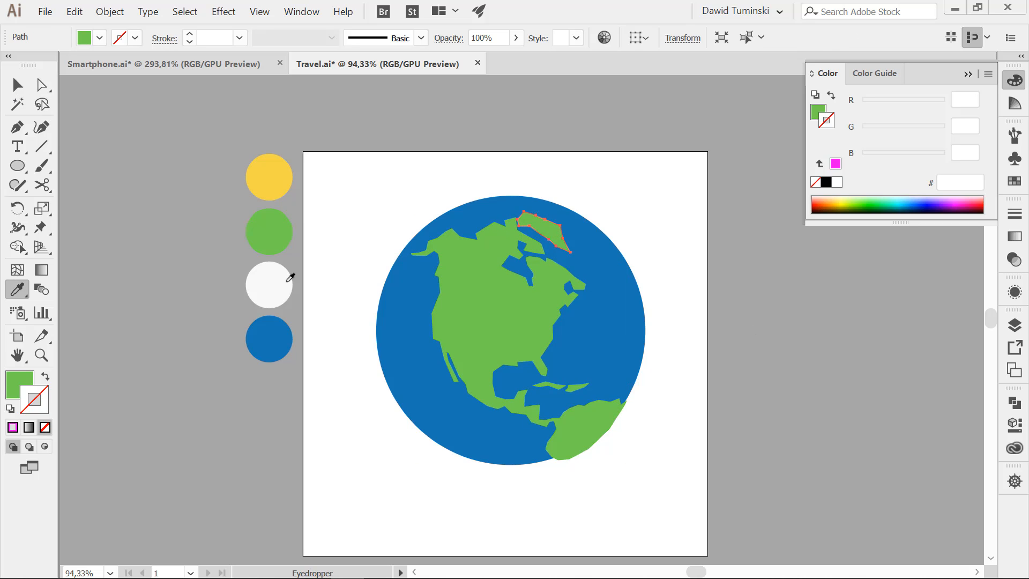
left_click(289, 282)
left_click(17, 85)
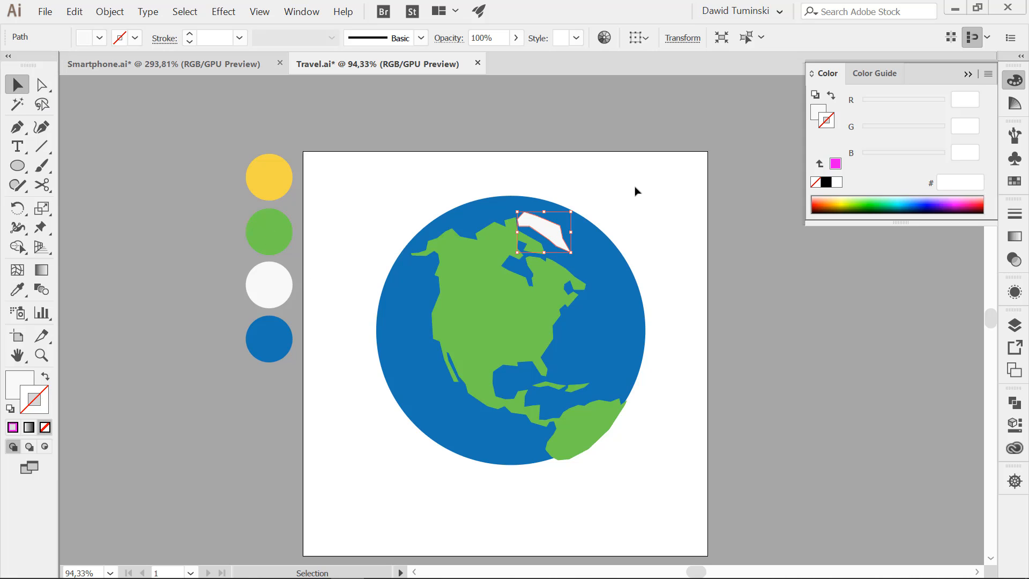
left_click(637, 191)
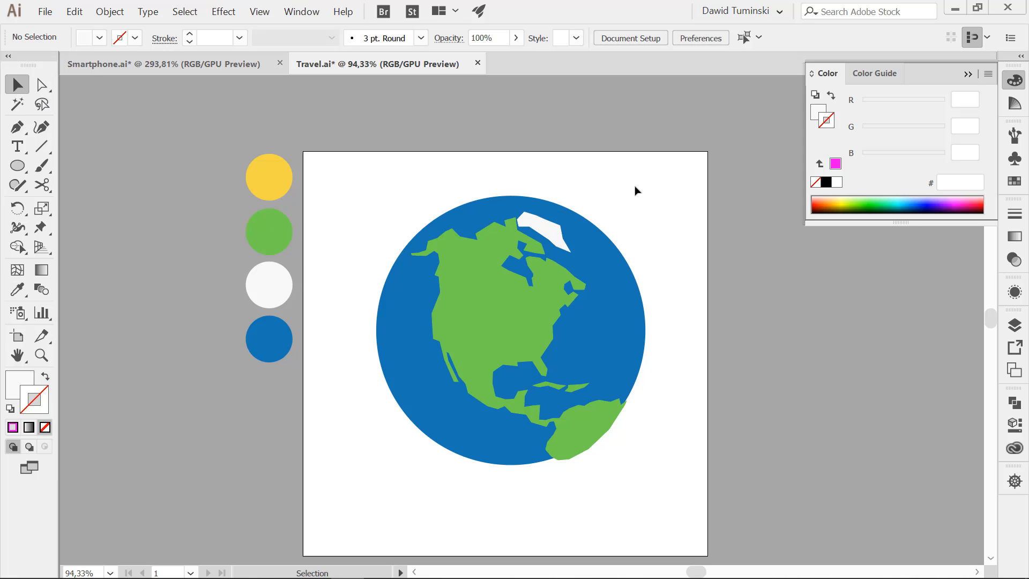
- Select all the landmass shapes, including white Greenland, and group them in their original position over the blue circle
left_click(552, 235)
left_click(472, 261, "shift")
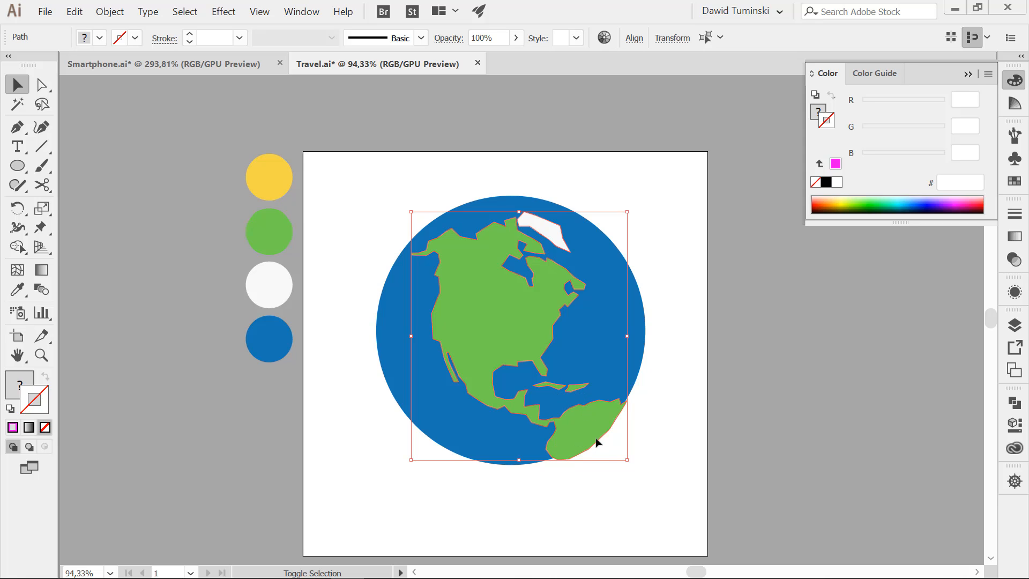
left_click(585, 428, "shift")
left_click(511, 315, "shift")
left_click_drag(519, 288, 487, 303)
key("ctrl+z")
key("ctrl+g")
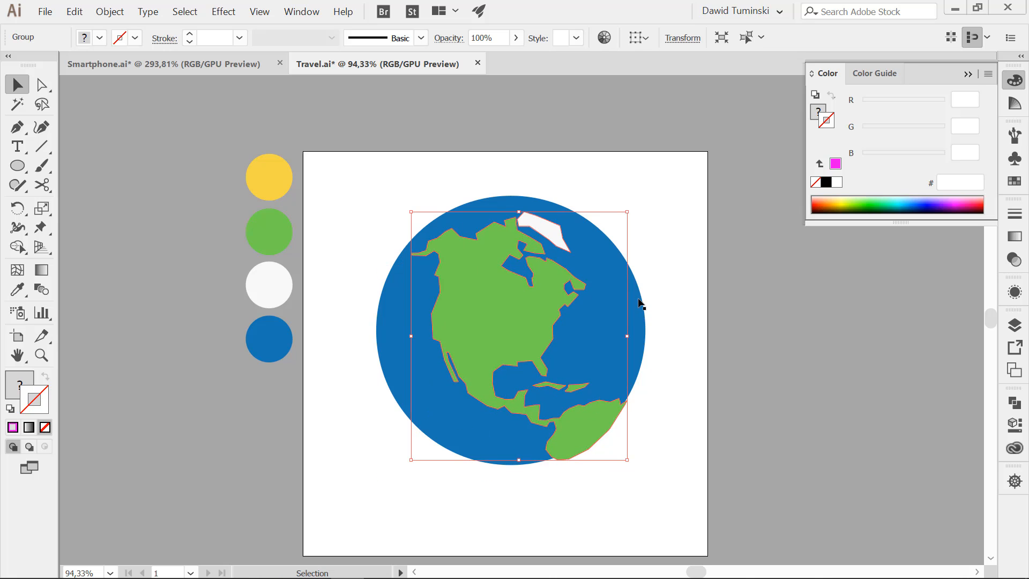
- Cut the landmass group, paste it inside the blue circle with Draw Inside, and return to normal drawing mode with nothing selected
key("ctrl+x")
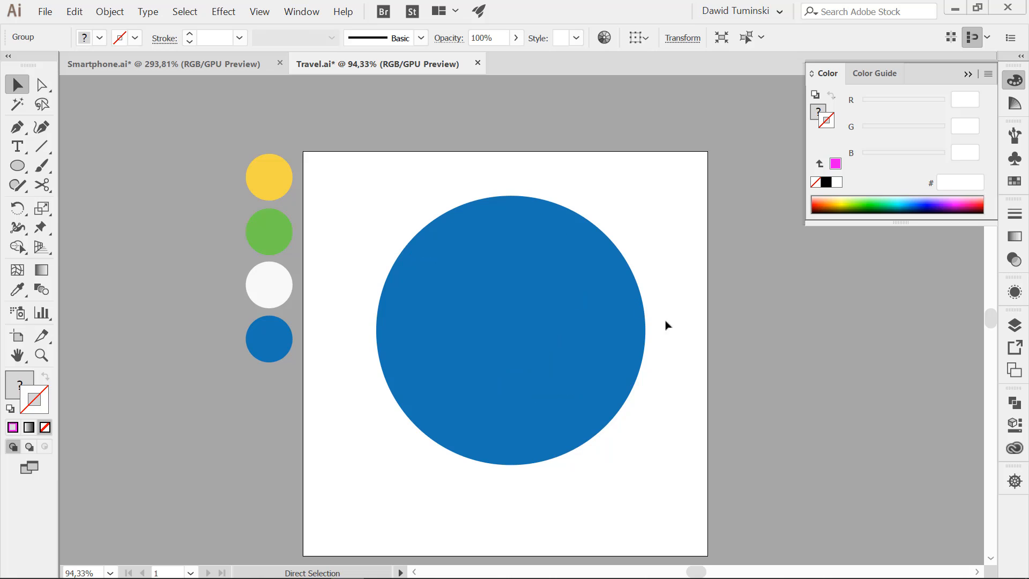
left_click(528, 295)
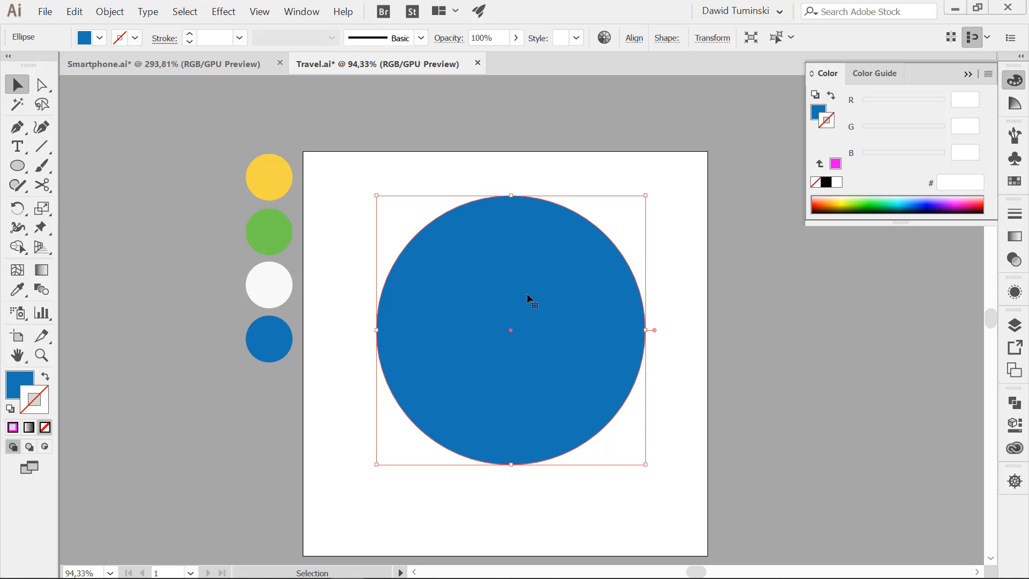
left_click(48, 447)
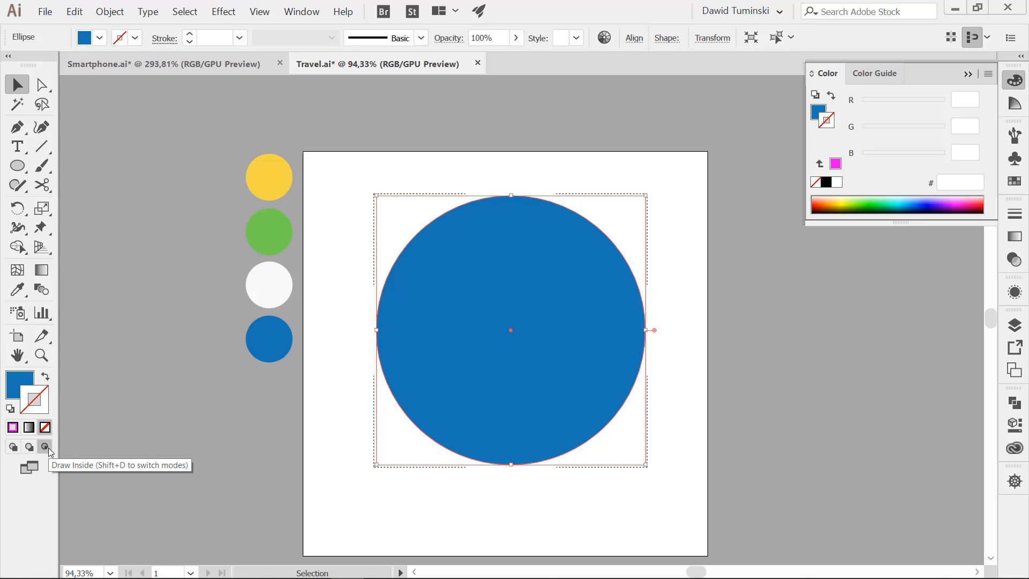
key("ctrl+v")
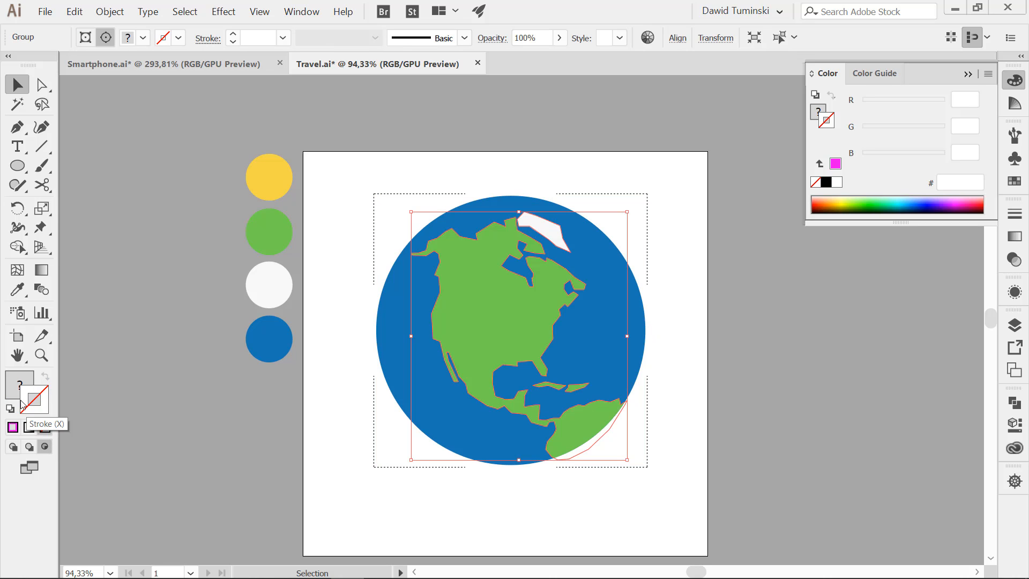
left_click(13, 446)
left_click(645, 176)
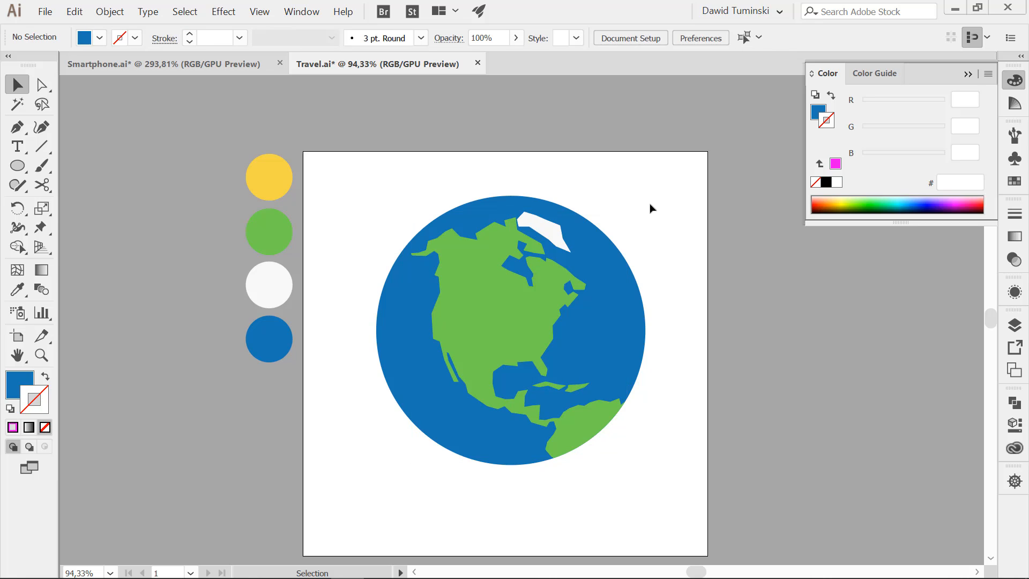
- Check the clipped globe's dimensions and create a matching 286 by 286 px circle with the Ellipse tool
left_click(535, 276)
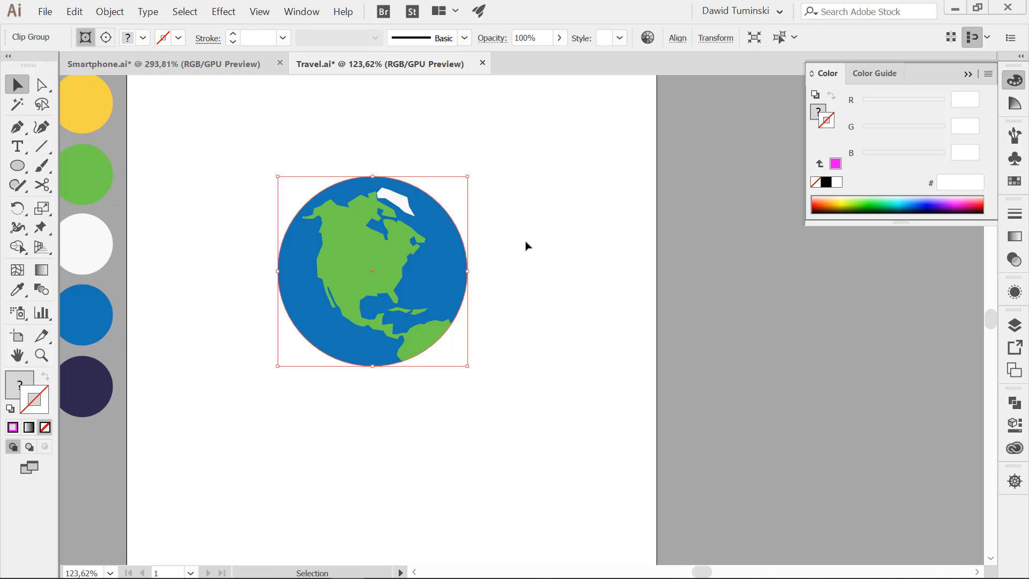
left_click(709, 43)
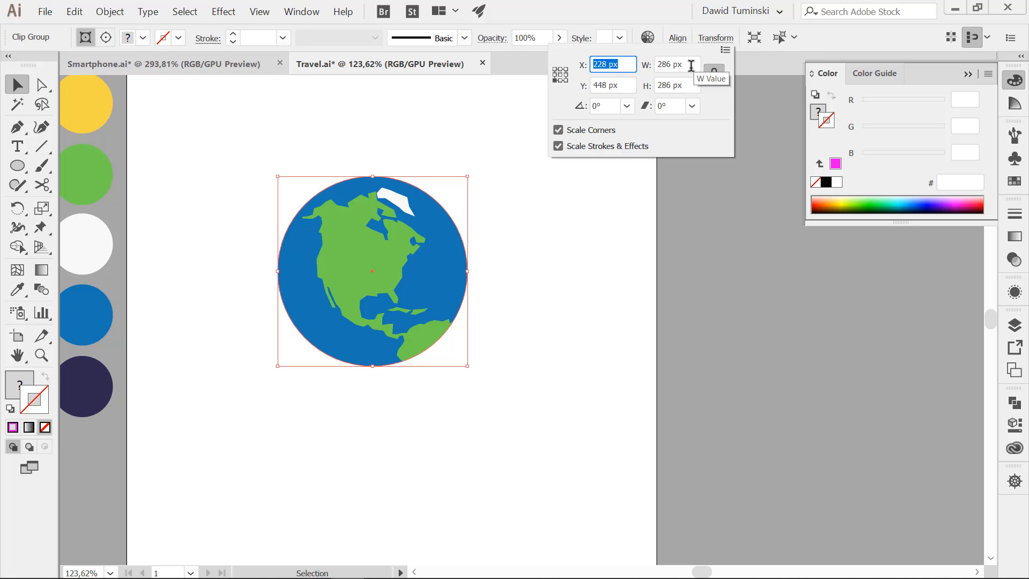
left_click(692, 64)
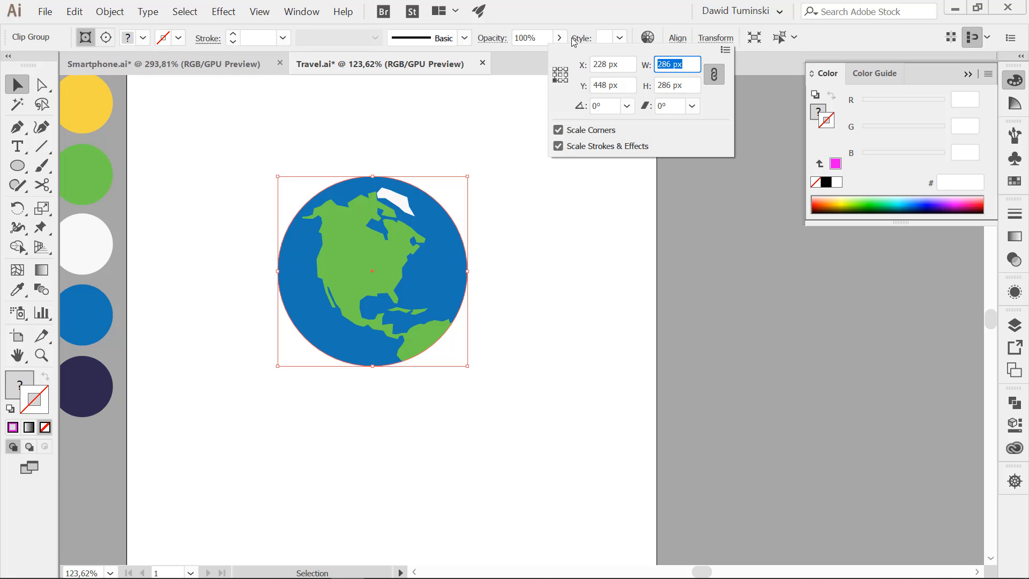
left_click(572, 3)
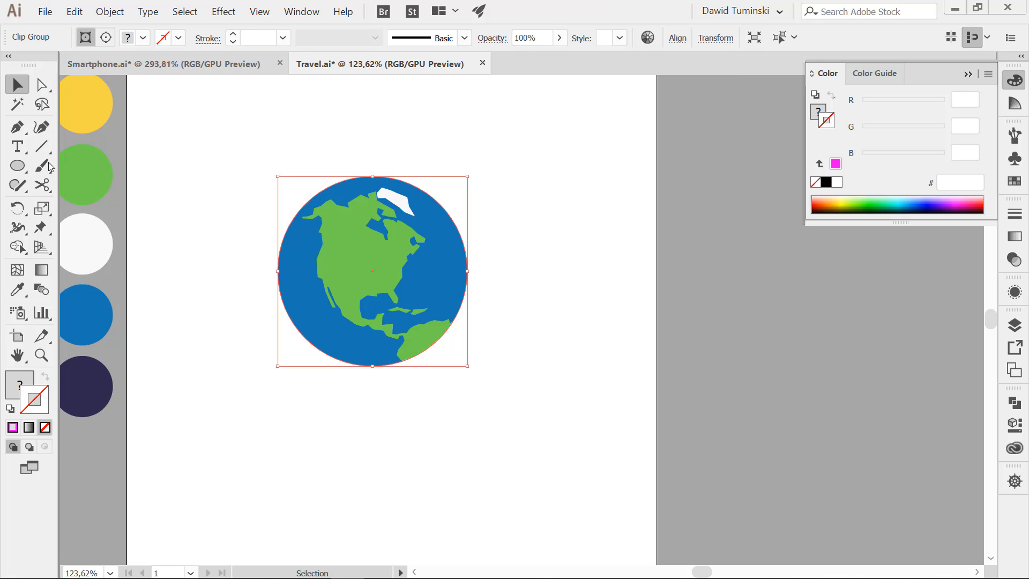
left_click(17, 166)
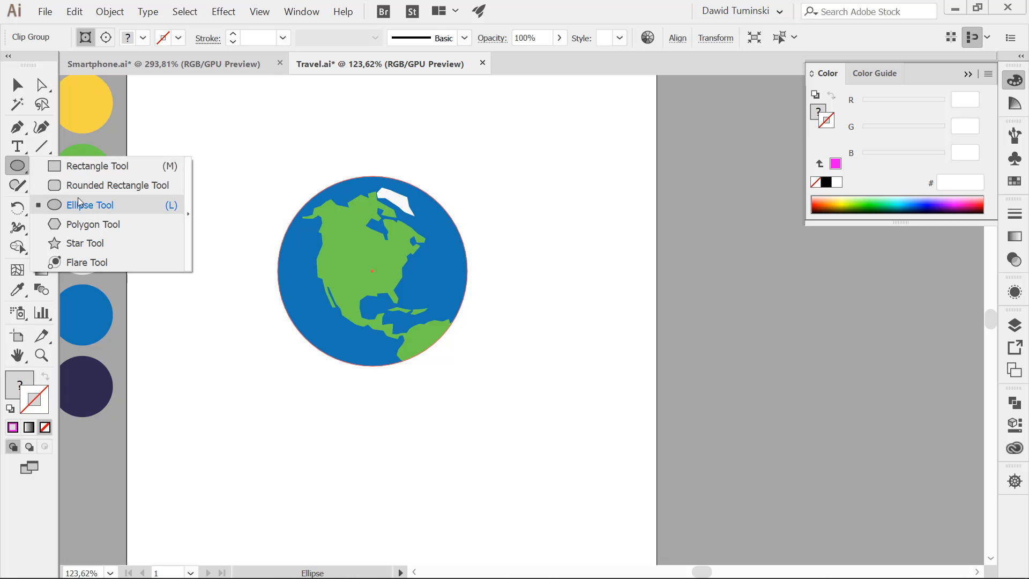
left_click(79, 204)
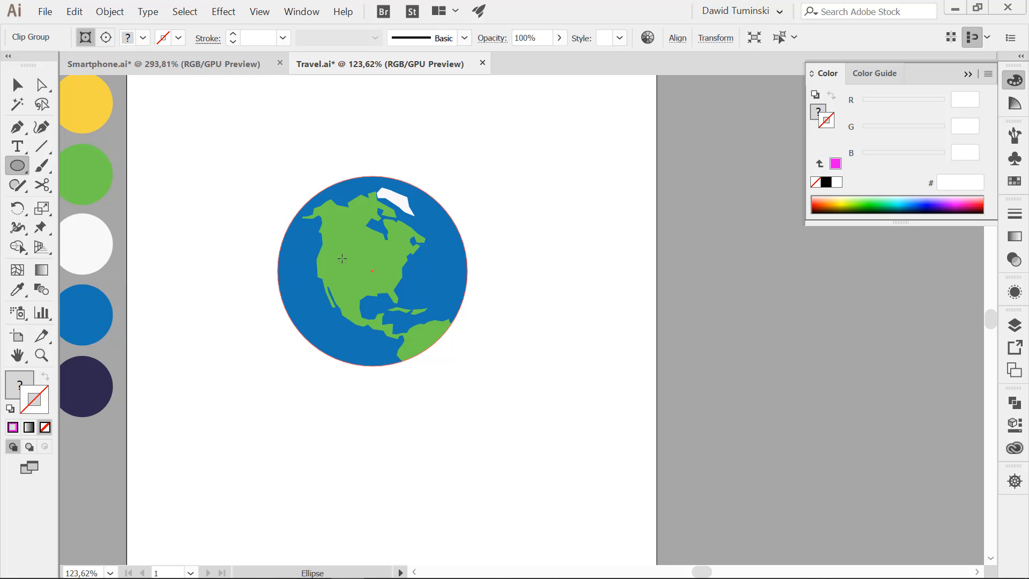
left_click(233, 352)
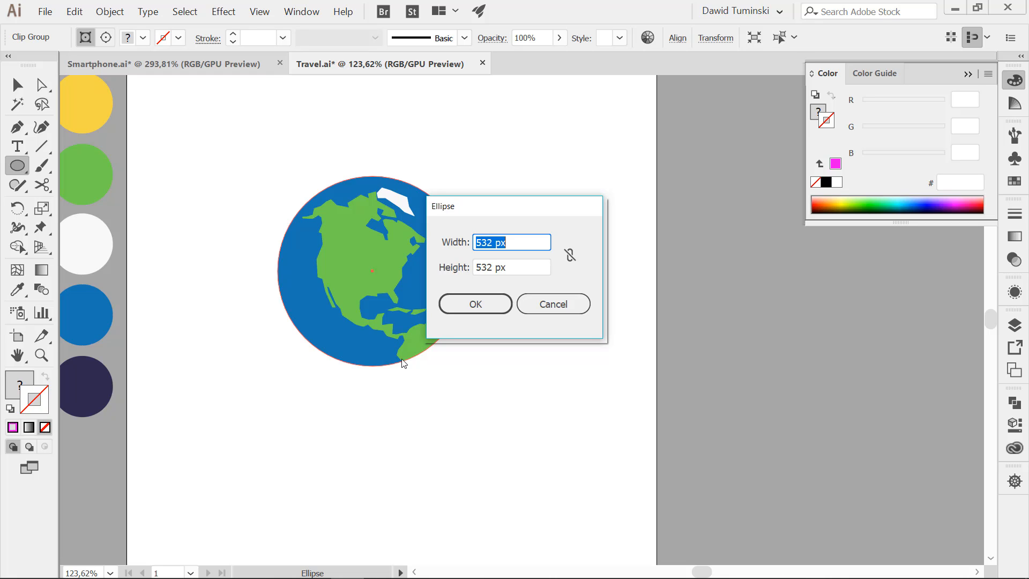
type("286")
key("Tab")
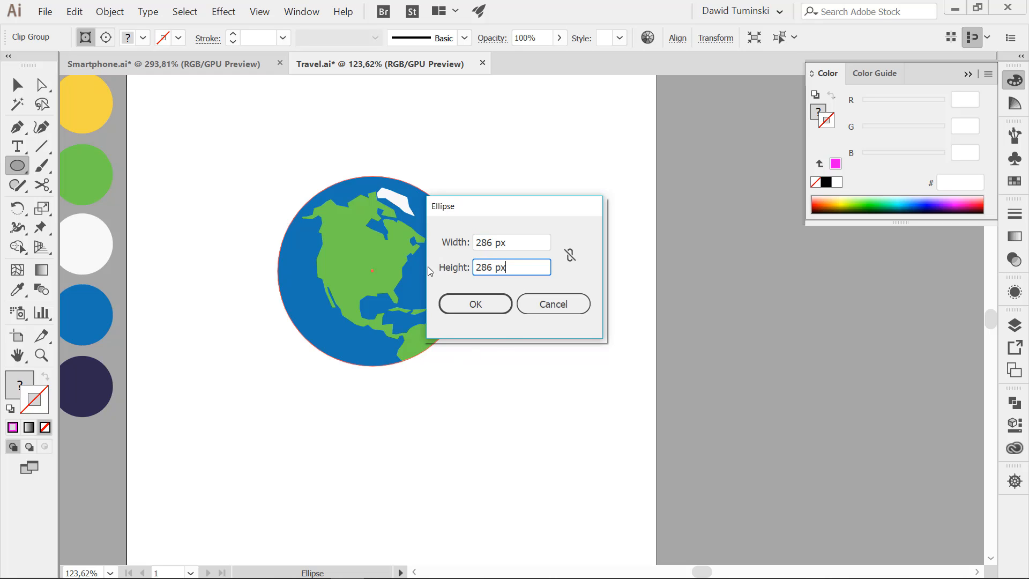
left_click(485, 297)
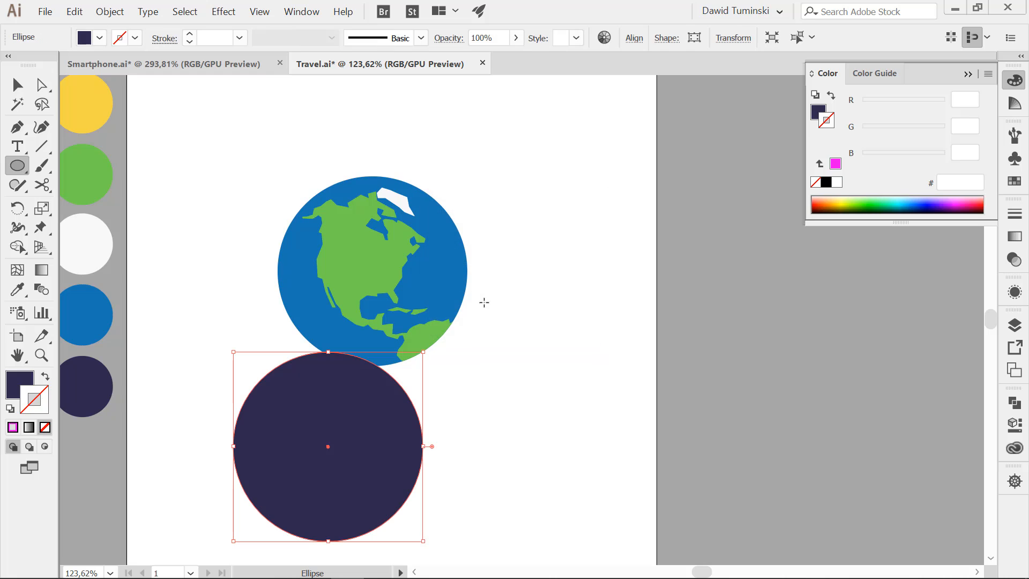
- Move the new navy circle over the globe and send it to the back
left_click(17, 85)
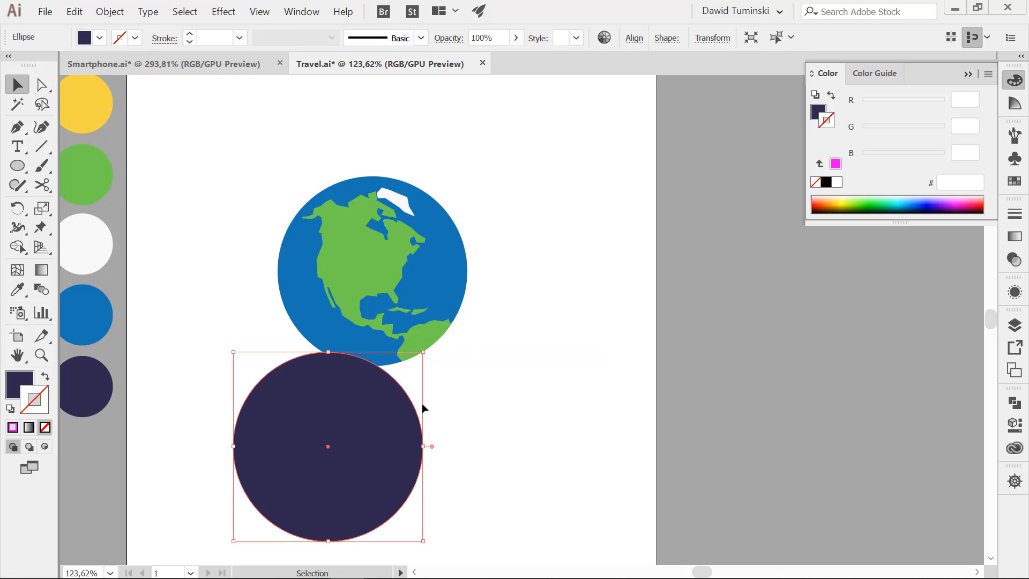
left_click_drag(365, 405, 406, 225)
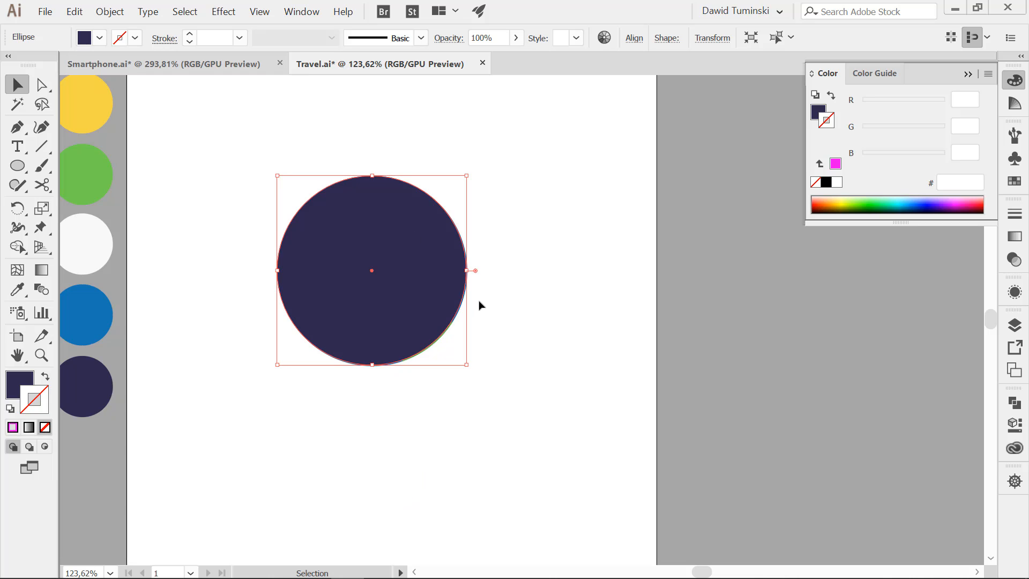
key("ctrl+shift+bracketleft")
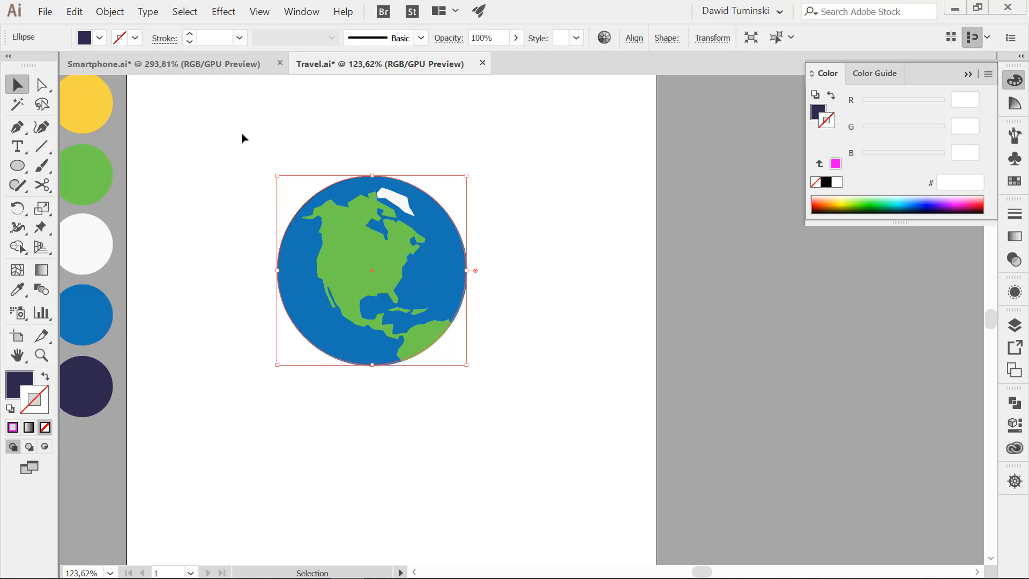
- Align the globe and navy circle by their horizontal and vertical centers, and enlarge the navy circle evenly around the globe
left_click_drag(242, 138, 539, 423)
left_click(634, 38)
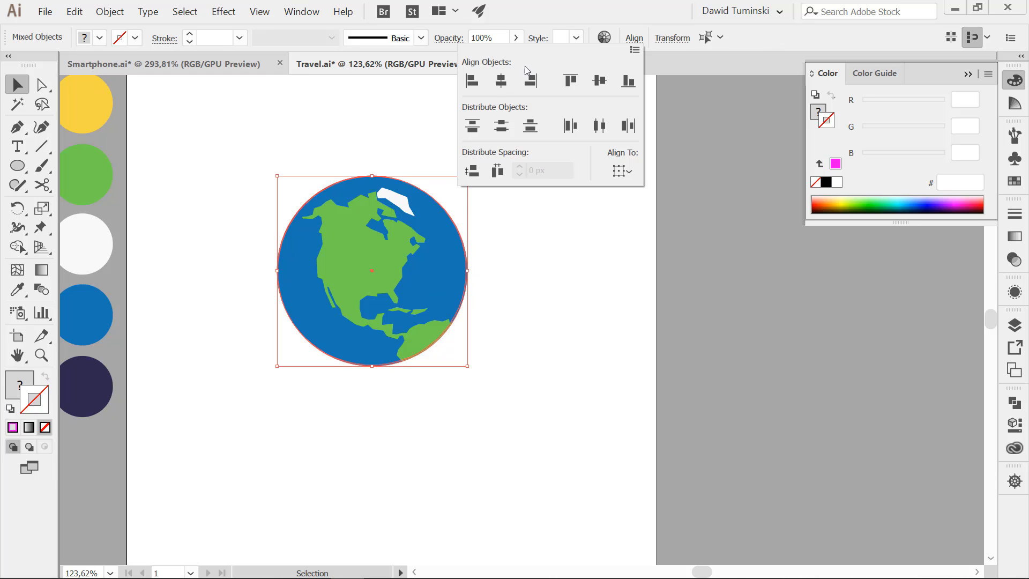
left_click(501, 80)
left_click(599, 81)
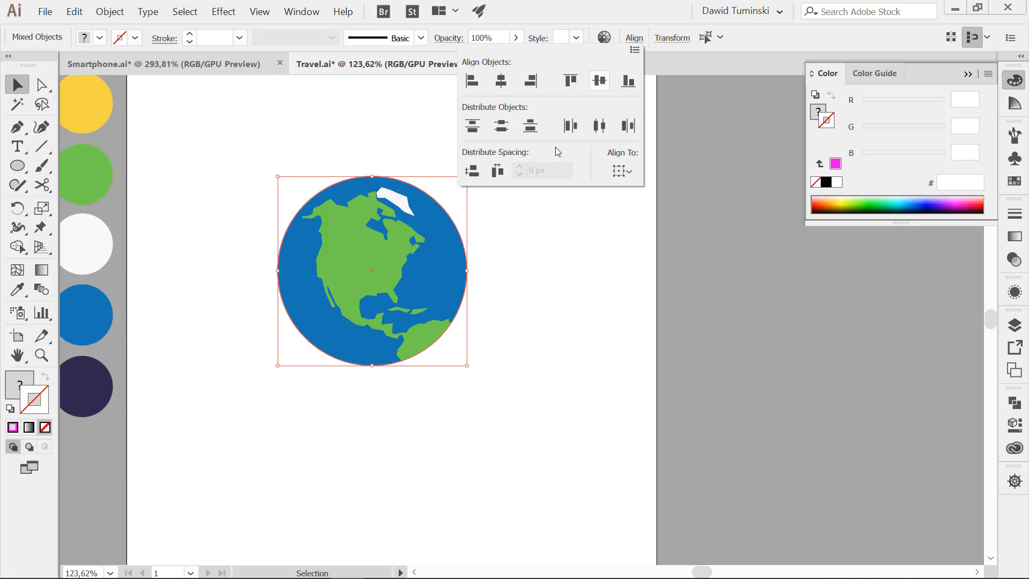
left_click(560, 272)
left_click(560, 273)
left_click(464, 262)
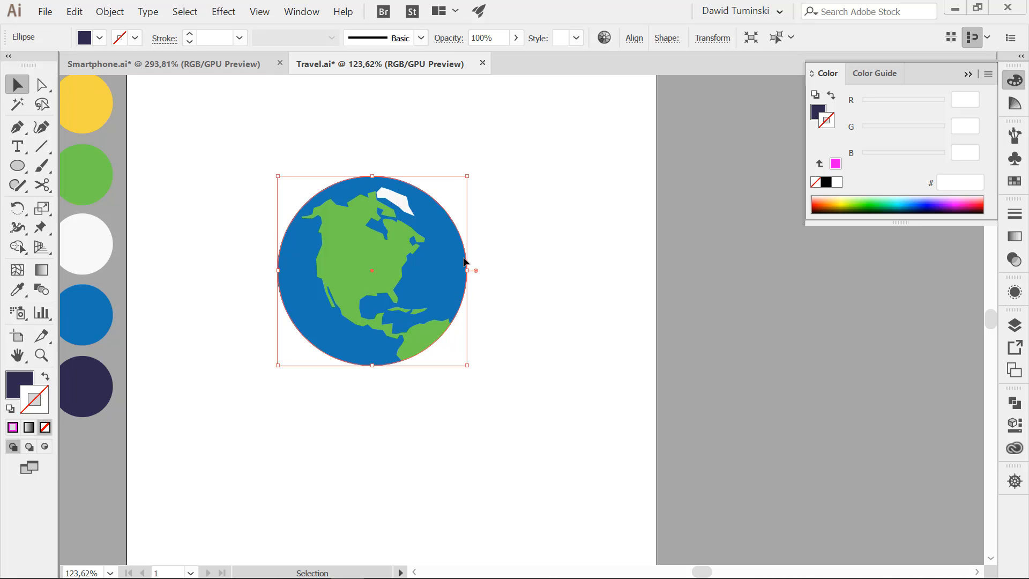
left_click_drag(468, 176, 494, 154)
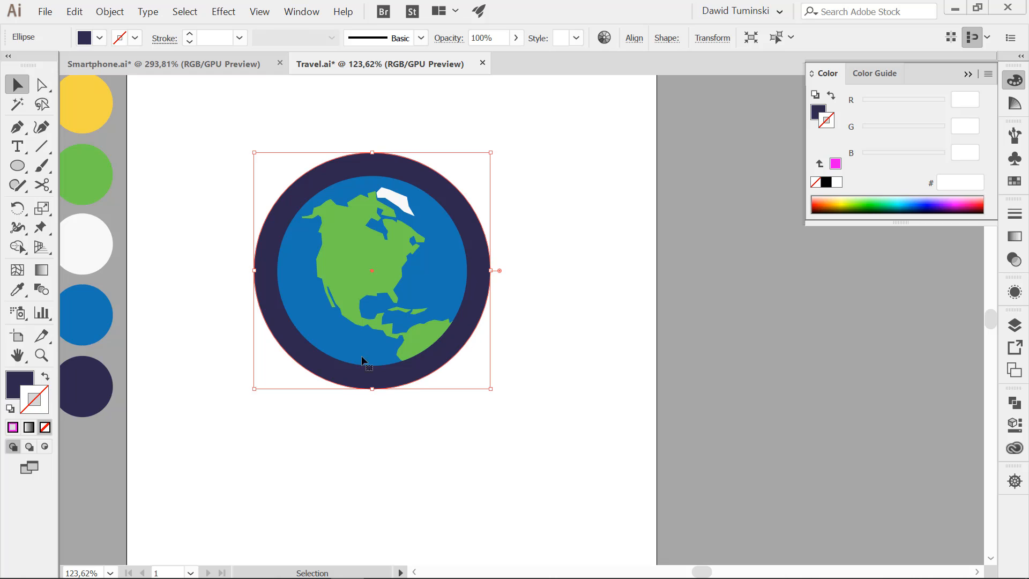
- Swap the outer circle's navy fill to its stroke and fill it with the white palette swatch's color, f8f8f8
scroll(314, 303, "left", 3)
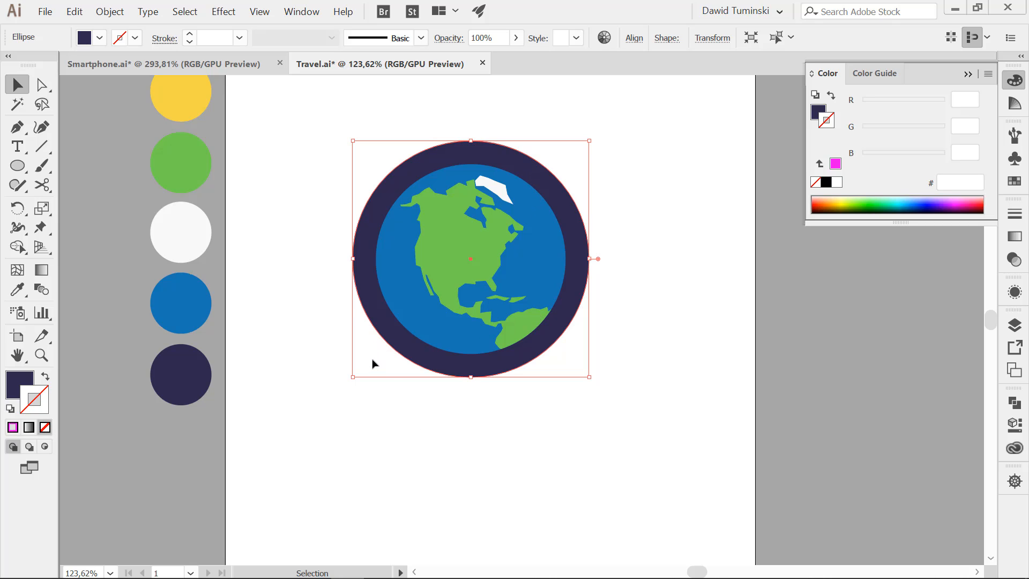
left_click(202, 239)
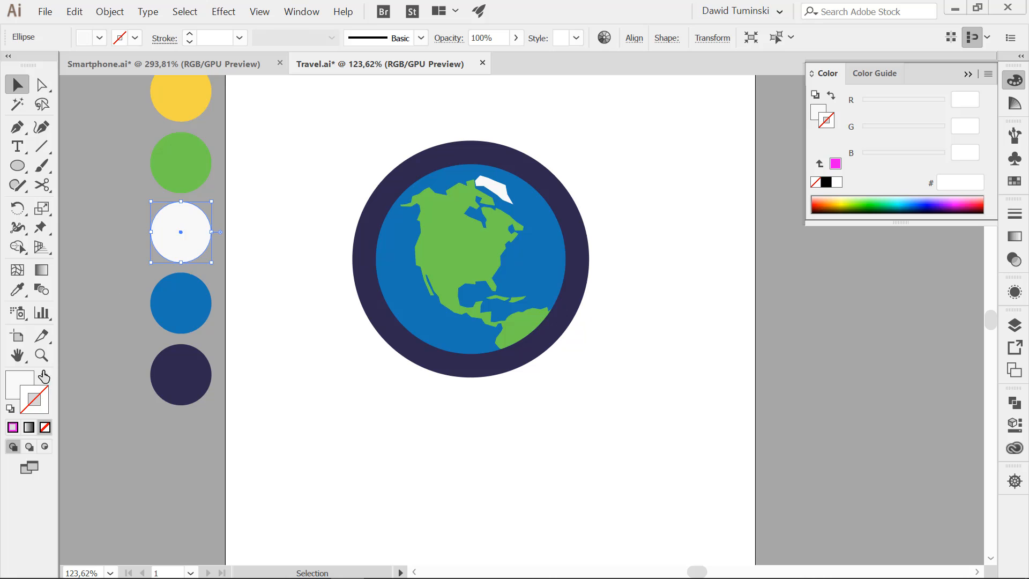
double_click(20, 383)
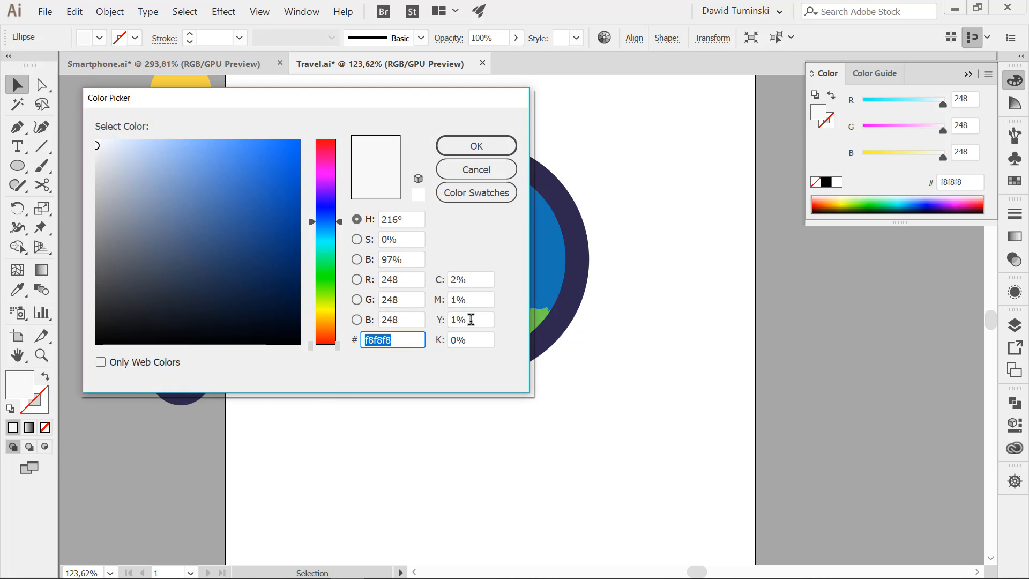
left_click(471, 170)
left_click(470, 156)
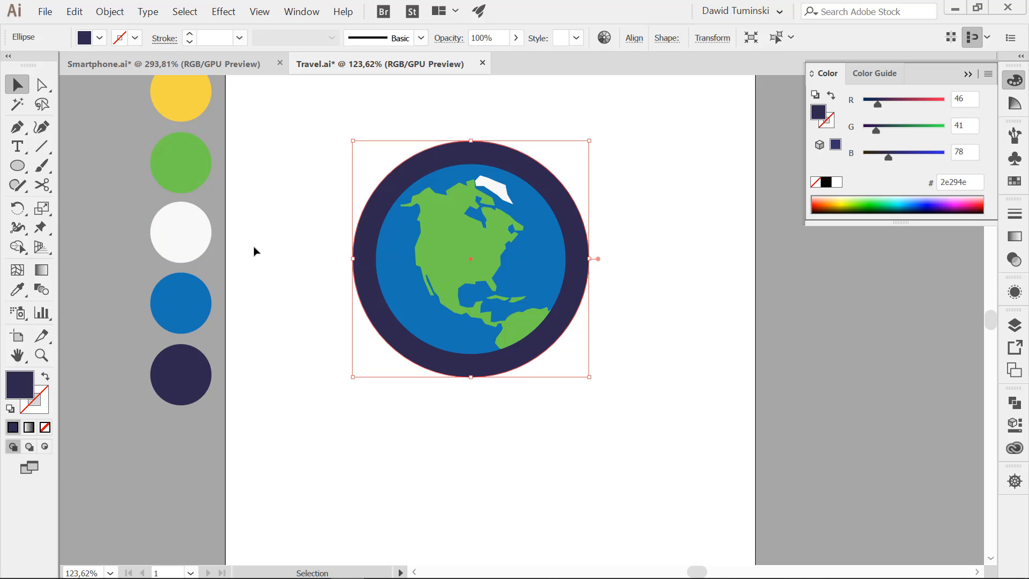
key("shift+x")
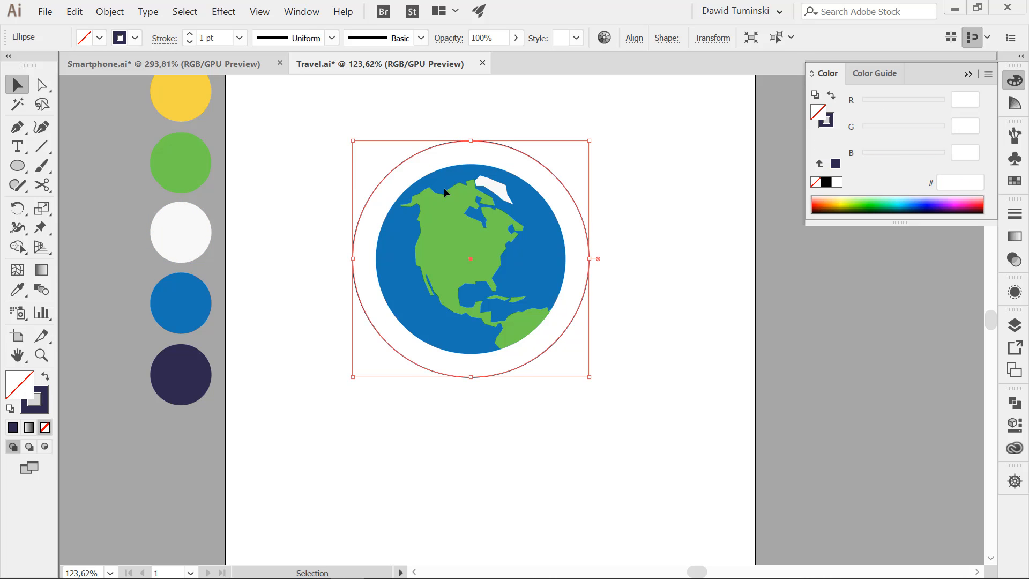
double_click(23, 390)
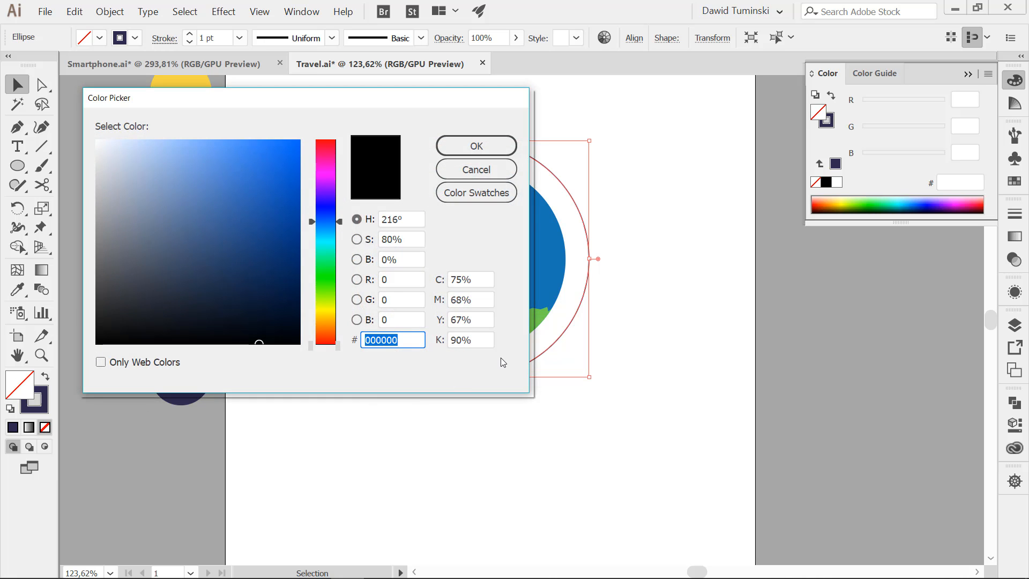
type("f8f8f8")
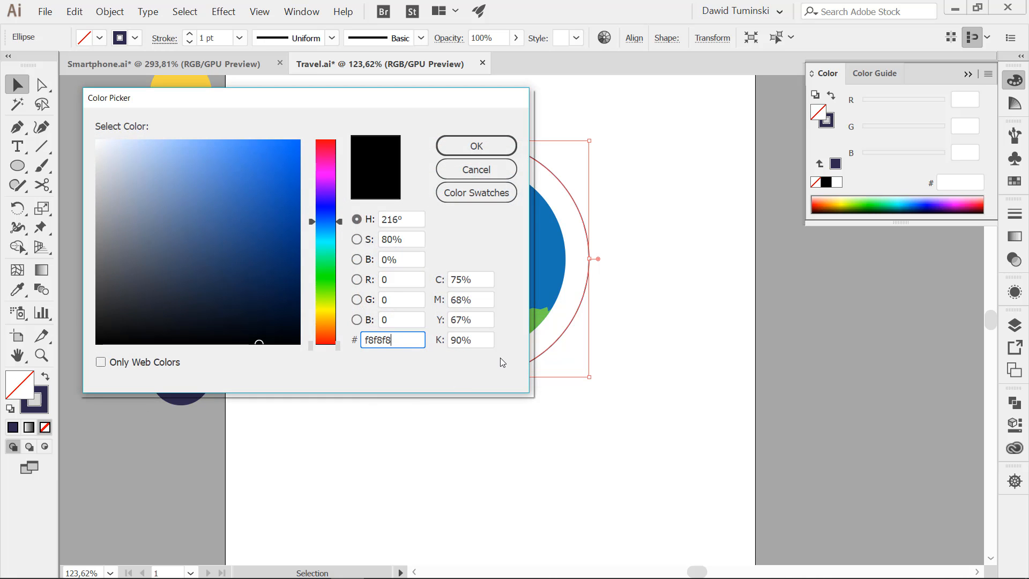
left_click(465, 145)
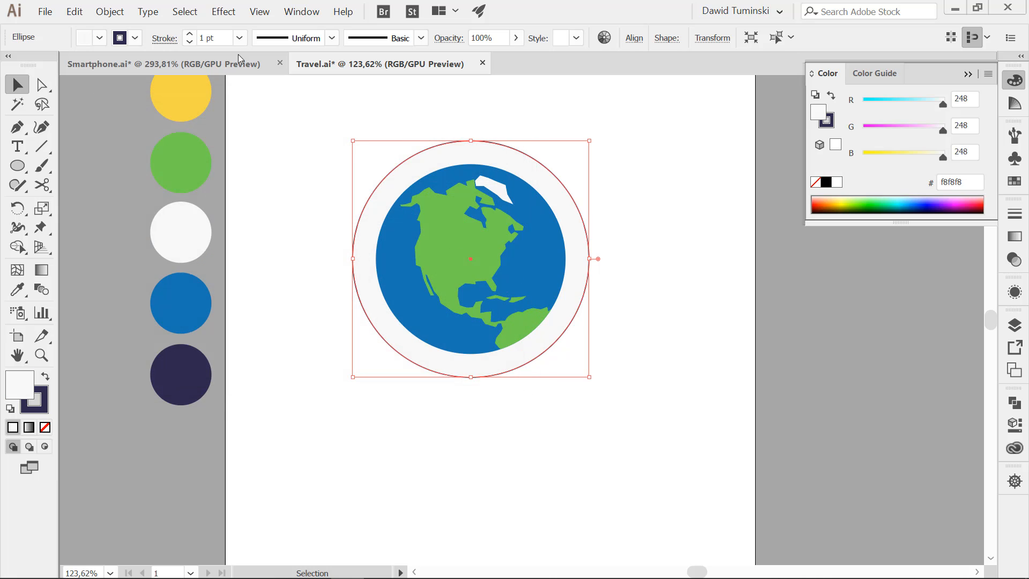
- Set the stroke weight of the outer circle around the globe to 30 pt
left_click(190, 36, "shift")
left_click(189, 35, "shift")
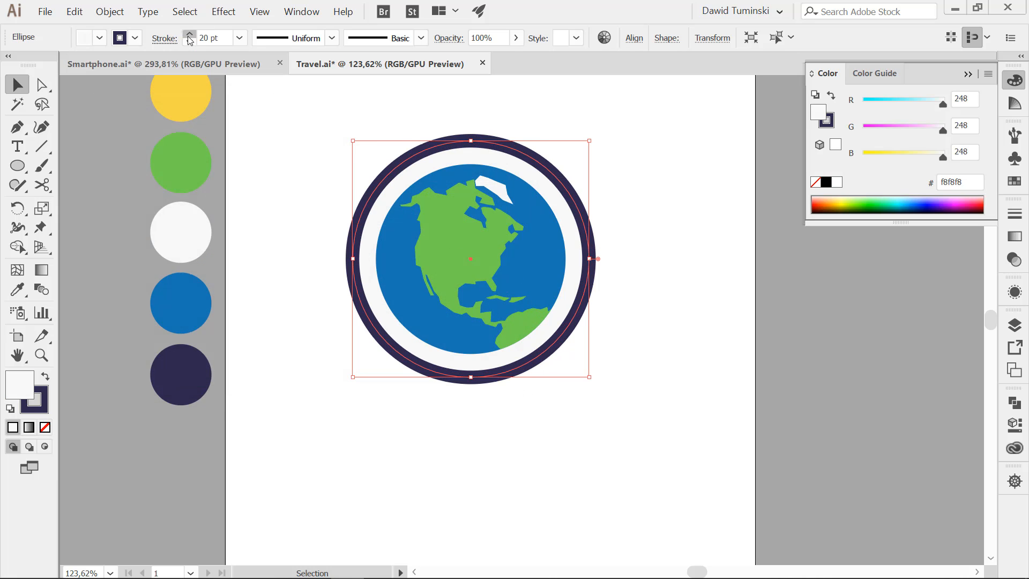
left_click(189, 36, "shift")
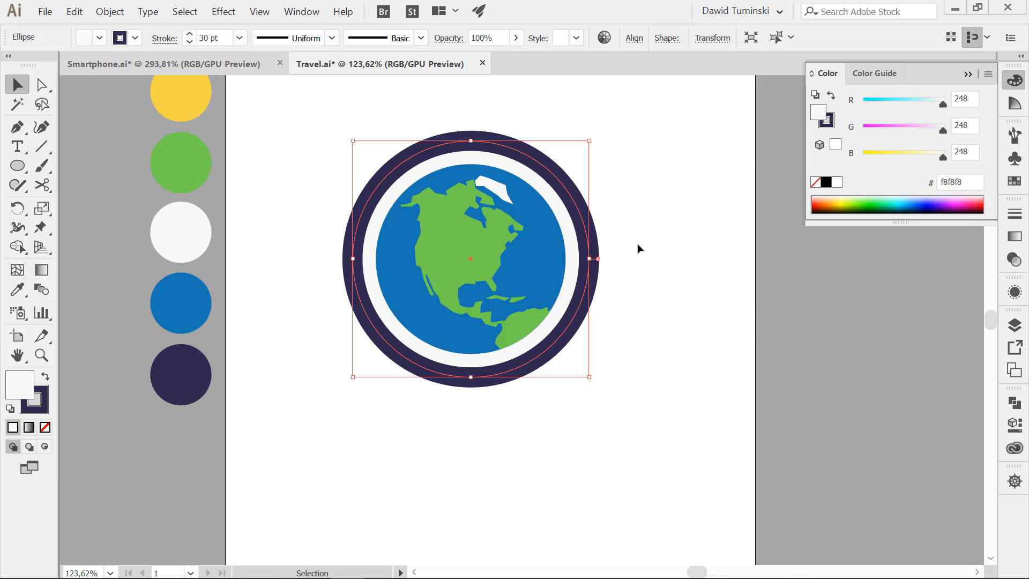
left_click(643, 288)
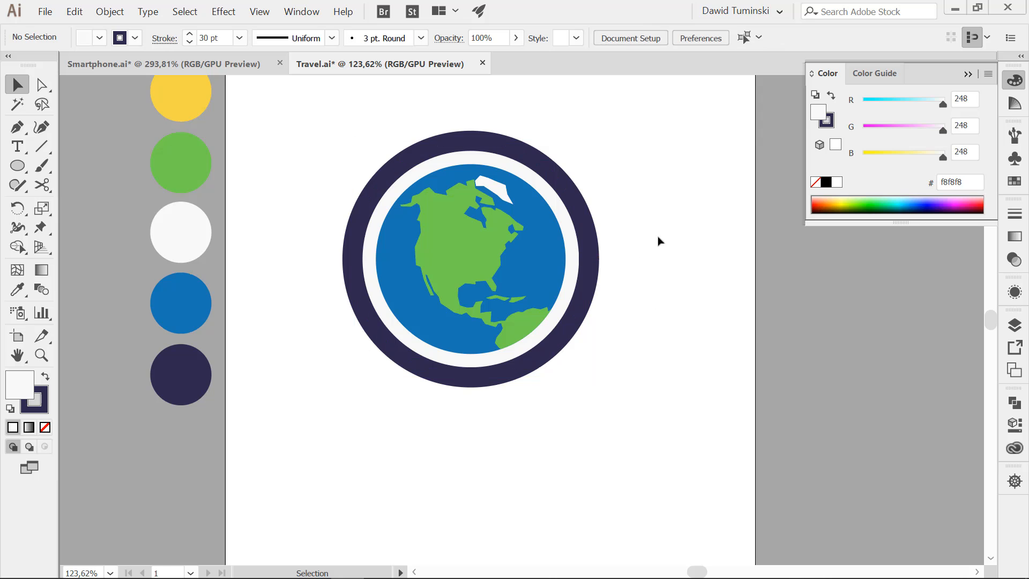
- Shrink the outer navy-stroked circle slightly and evenly about its center to narrow the white gap around the globe
left_click(519, 155)
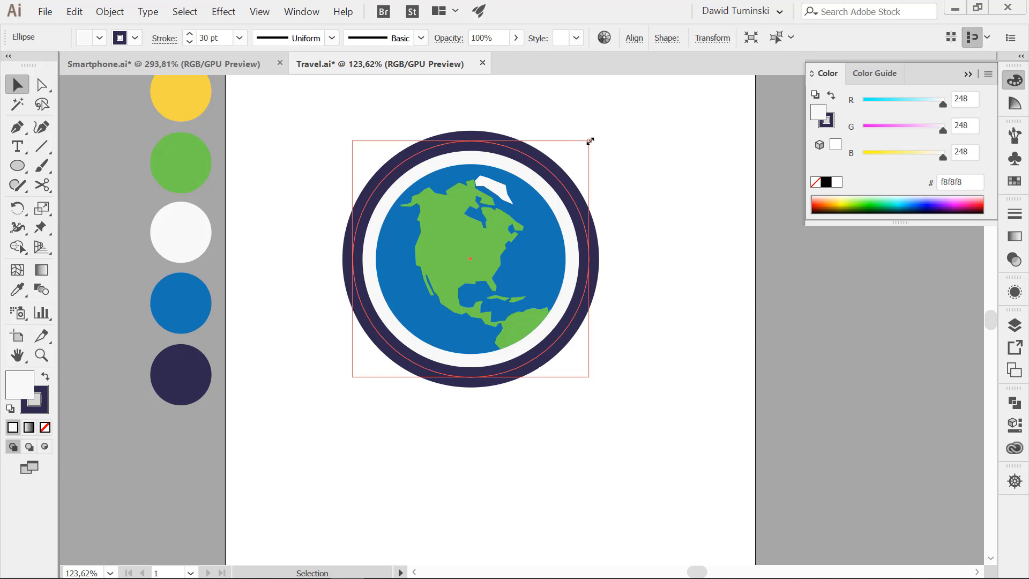
left_click_drag(590, 141, 585, 146)
left_click(678, 224)
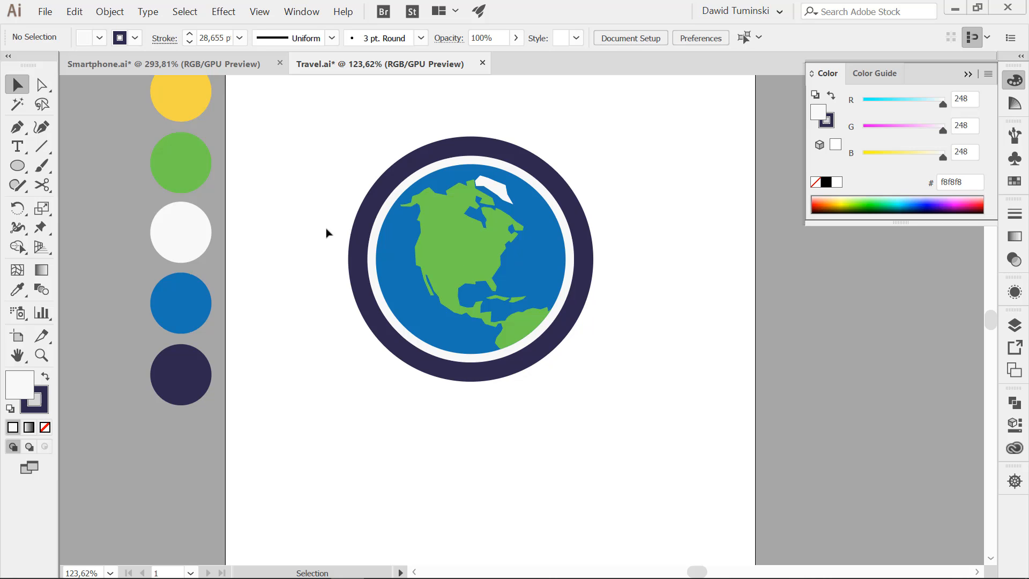
- Draw a long horizontal rounded rectangle below the globe and fill it with the palette's navy, 2e294e, without a stroke
left_click_drag(17, 167, 54, 185)
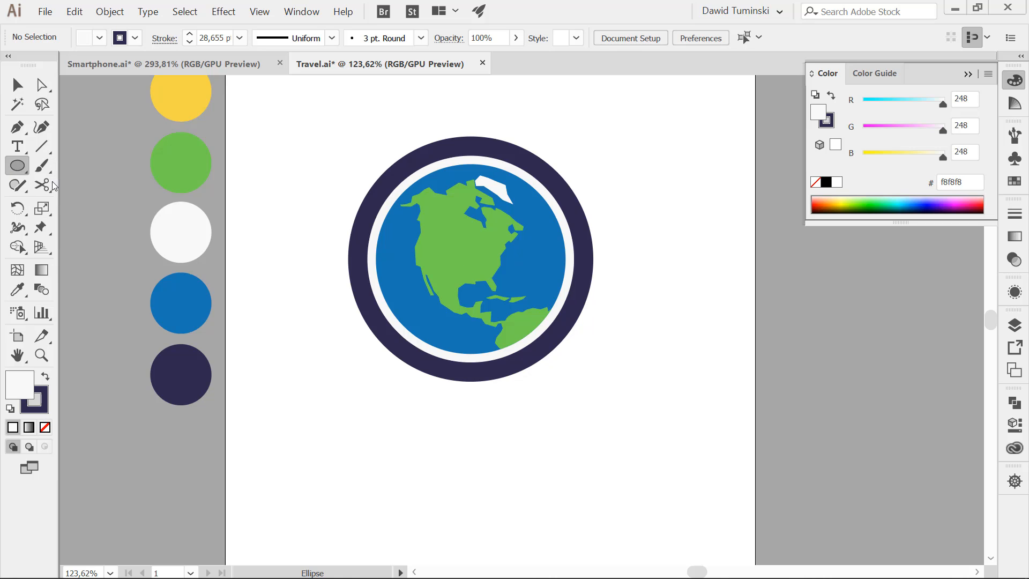
mouse_move(374, 422)
left_mouse_down()
mouse_move(566, 458)
mouse_move(554, 452)
left_mouse_up()
key("i")
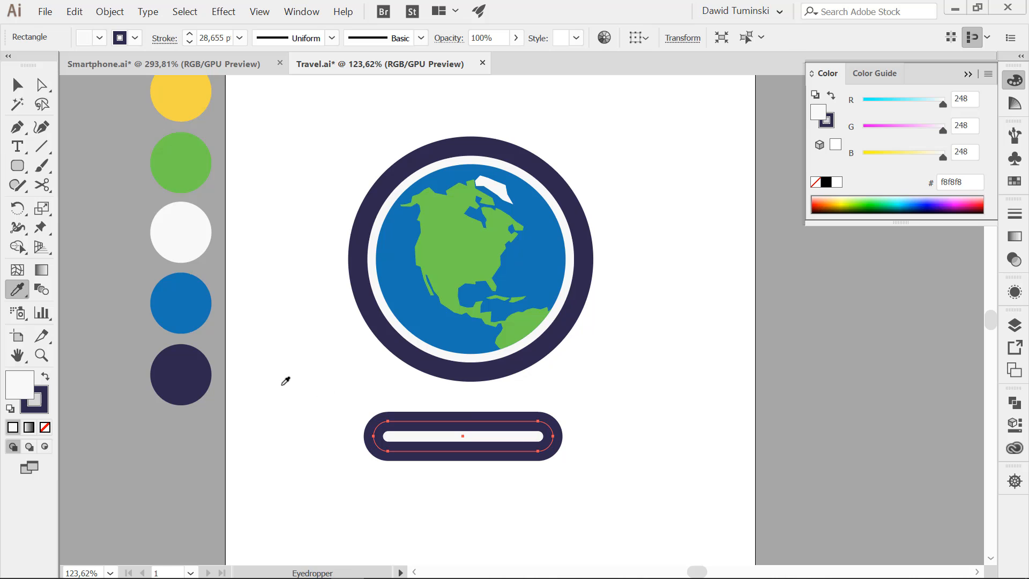
left_click(189, 362)
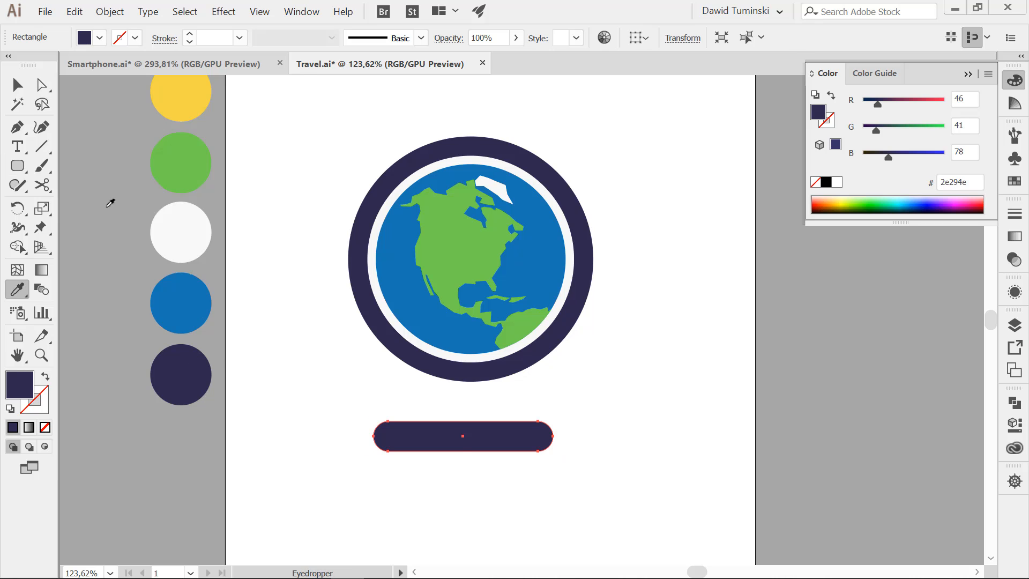
- Rotate the navy bar diagonally, place it at the ring's lower-right edge as a magnifying-glass handle, and send it to the back
left_click(17, 84)
left_click_drag(562, 420, 548, 472)
left_click_drag(457, 421, 519, 346)
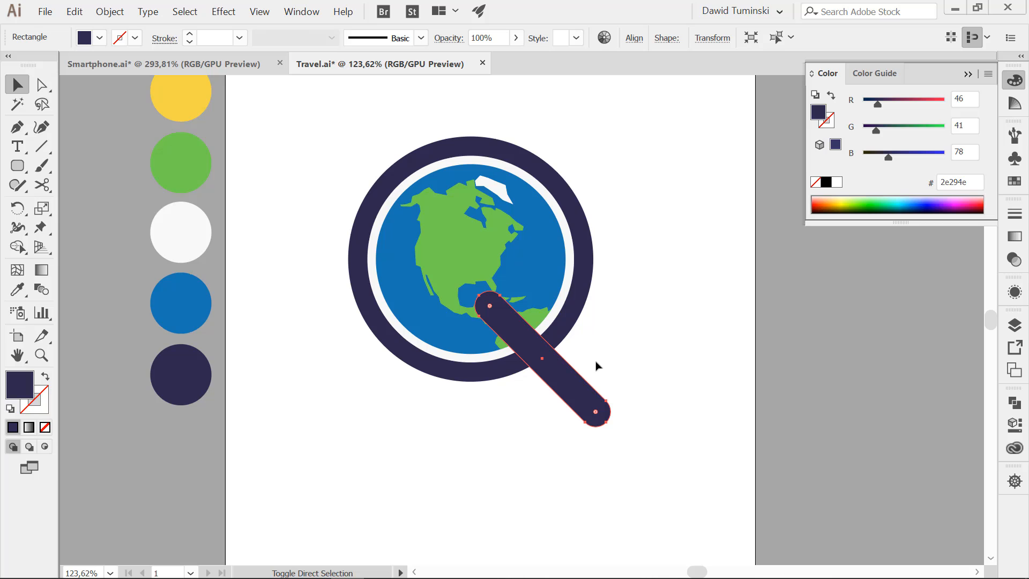
key("ctrl+shift+bracketleft")
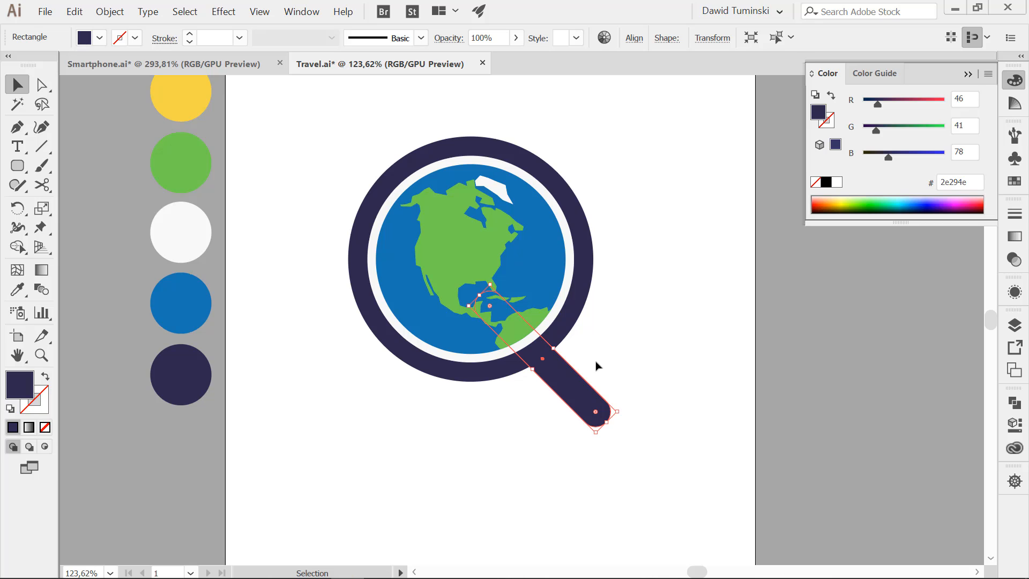
left_click(622, 320)
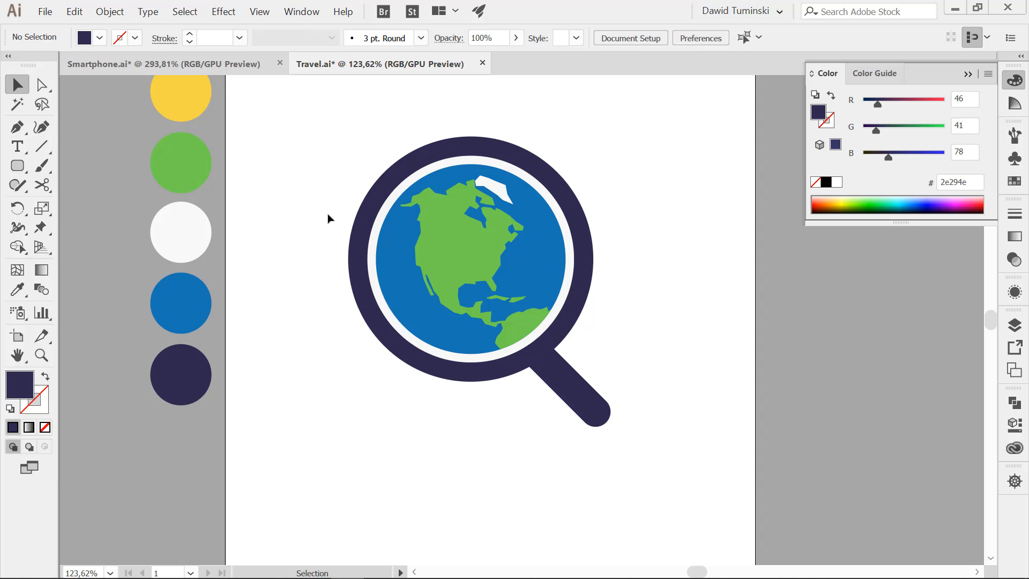
- Create a 286 by 286 px circle with the Ellipse tool and move it over the globe's lower-left part
left_click(17, 165)
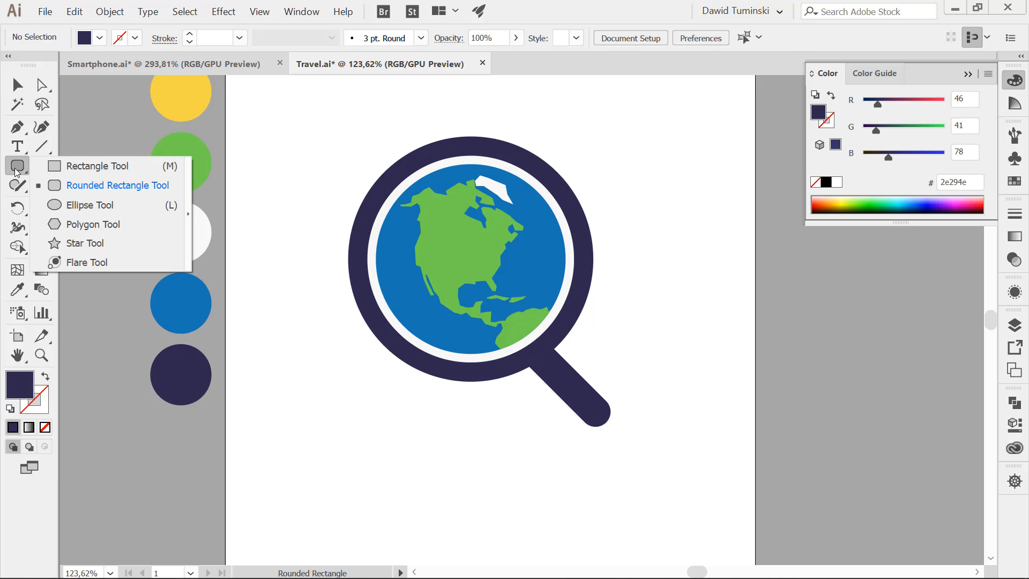
left_click(93, 204)
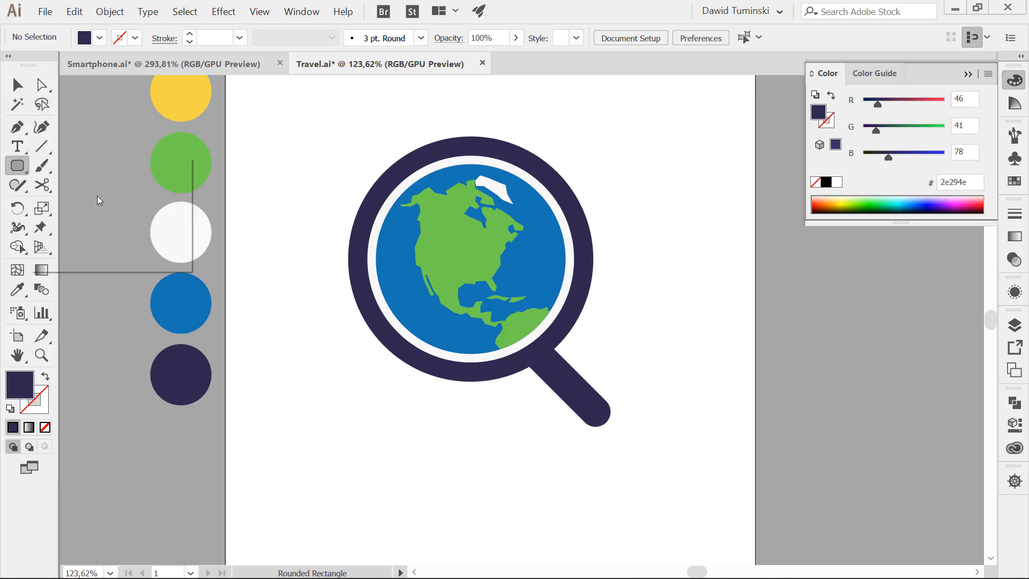
left_click(323, 328)
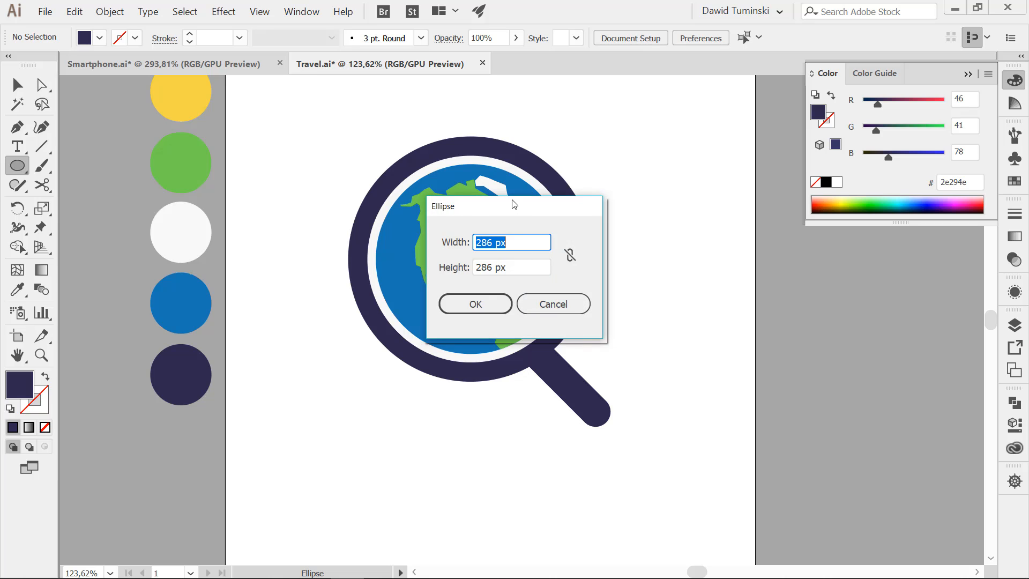
left_click_drag(514, 203, 596, 129)
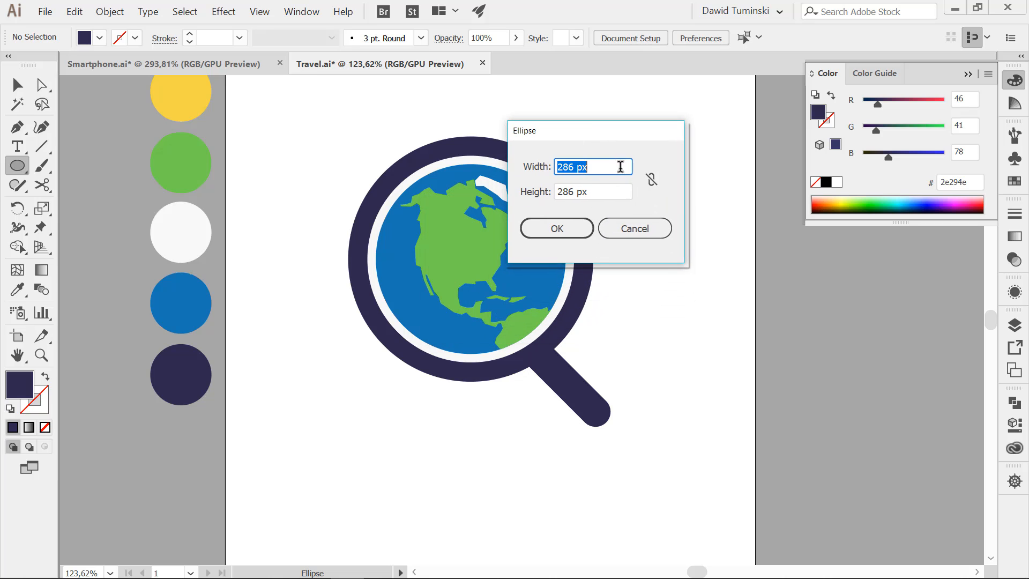
left_click(559, 228)
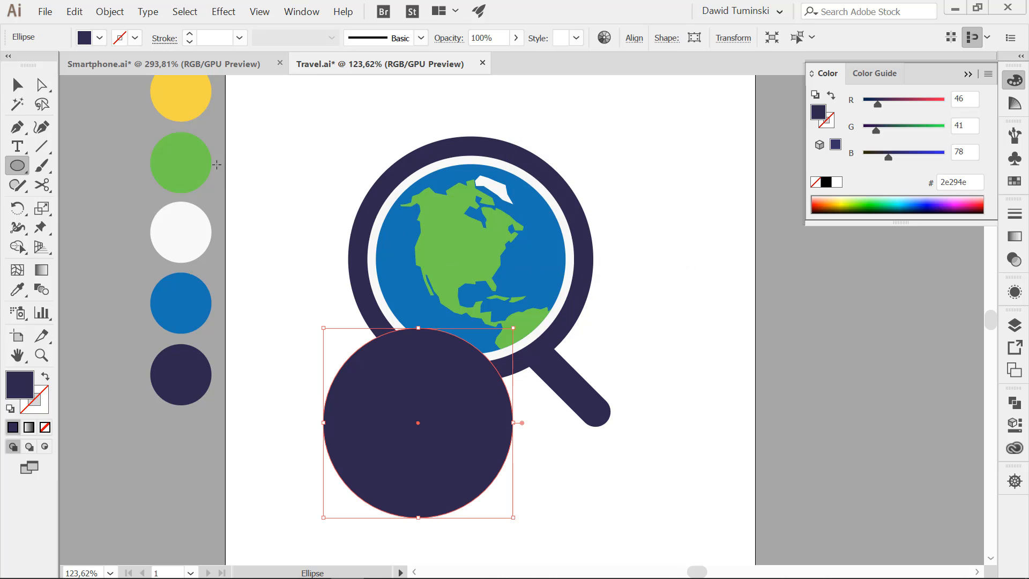
left_click(24, 86)
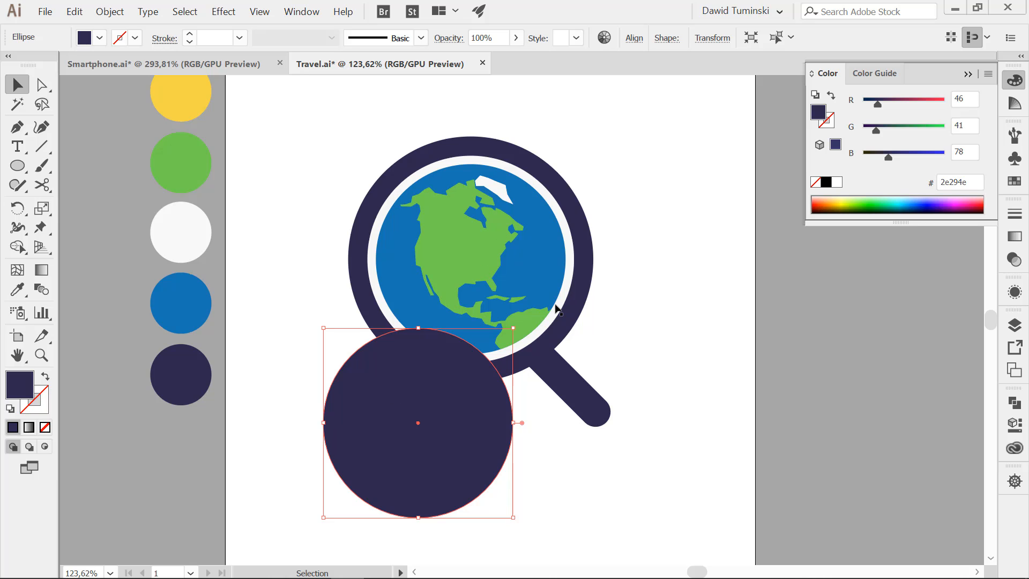
left_click_drag(396, 374, 362, 305)
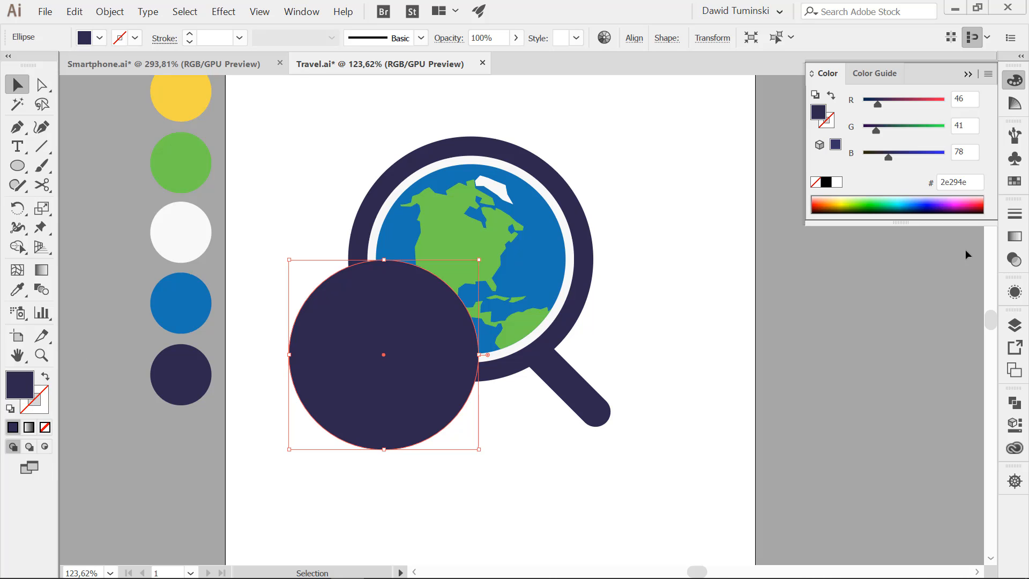
- Give the new circle a linear gradient fill, replacing its black end stop with a white one at 100%
left_click(1015, 236)
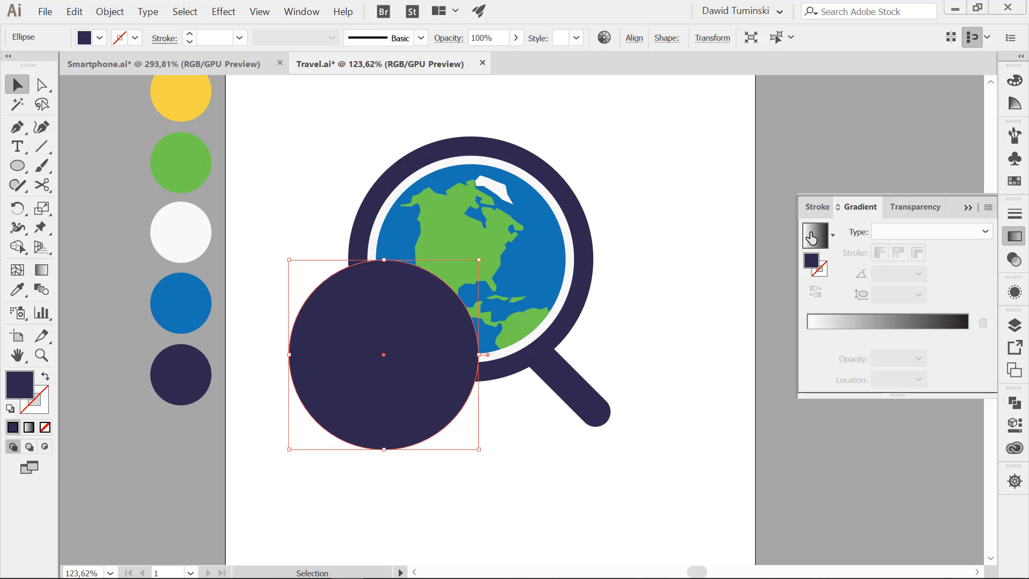
left_click(815, 235)
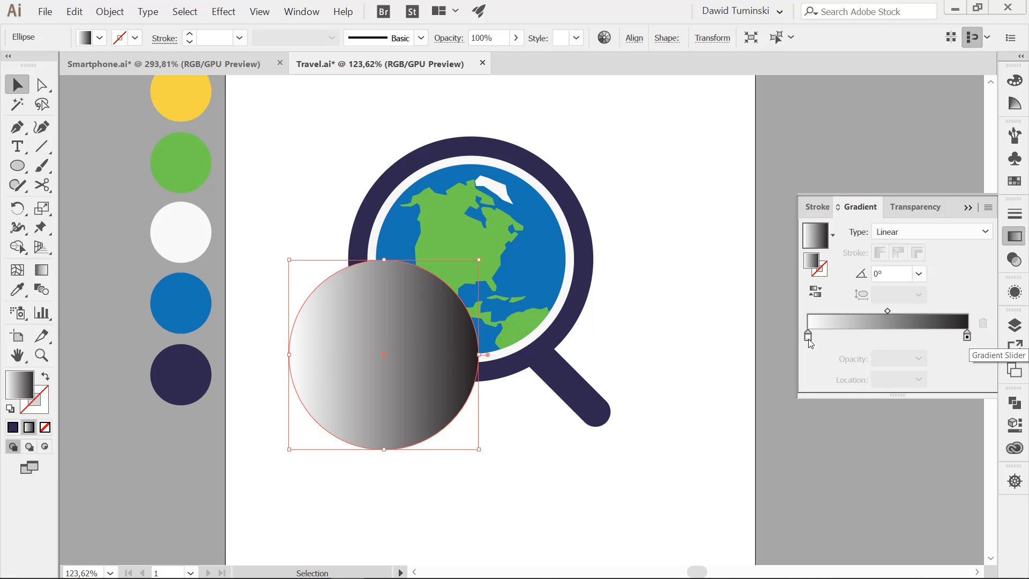
left_click(838, 337)
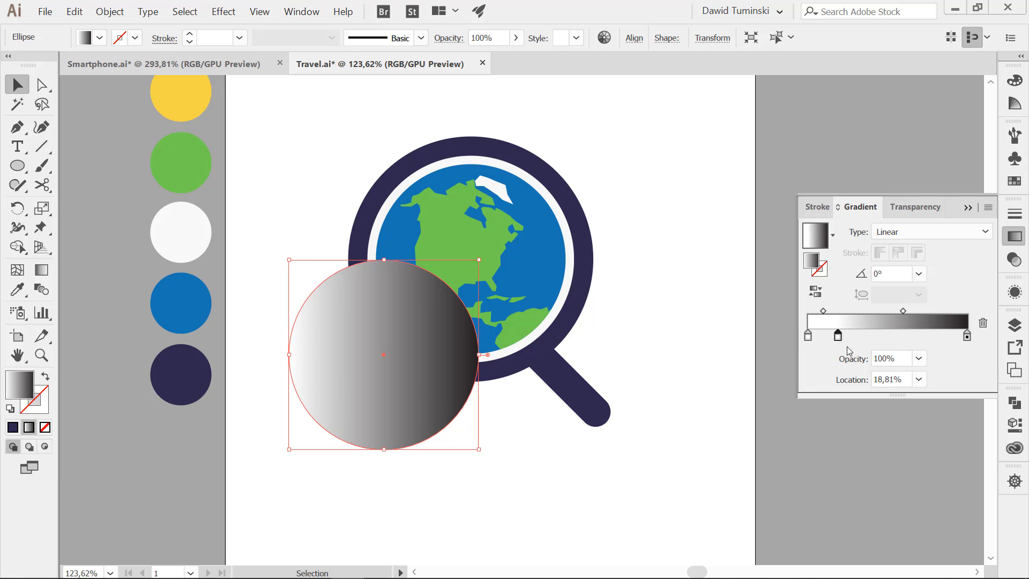
left_click_drag(839, 337, 895, 336)
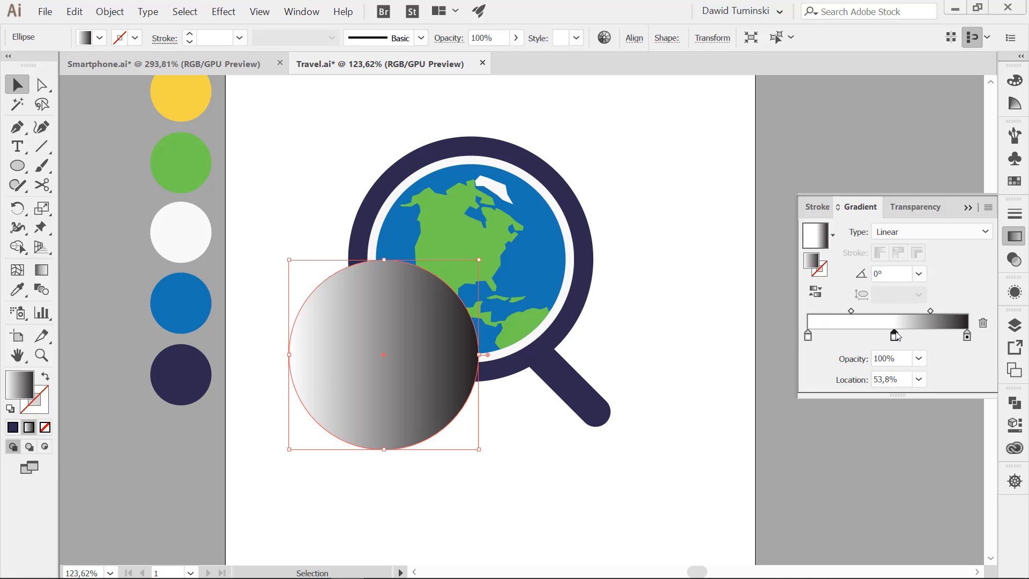
left_click(967, 336)
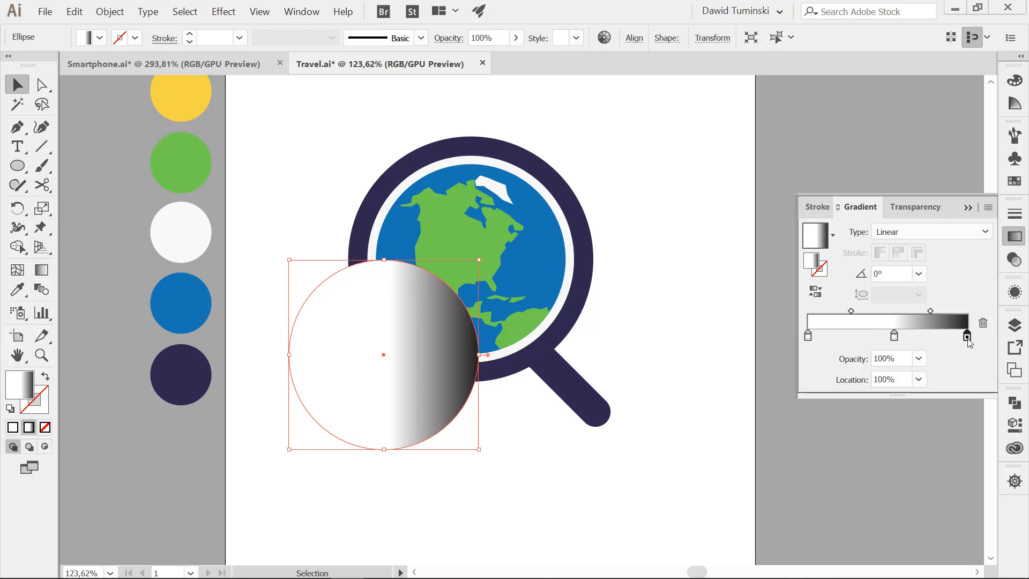
left_click_drag(968, 337, 969, 361)
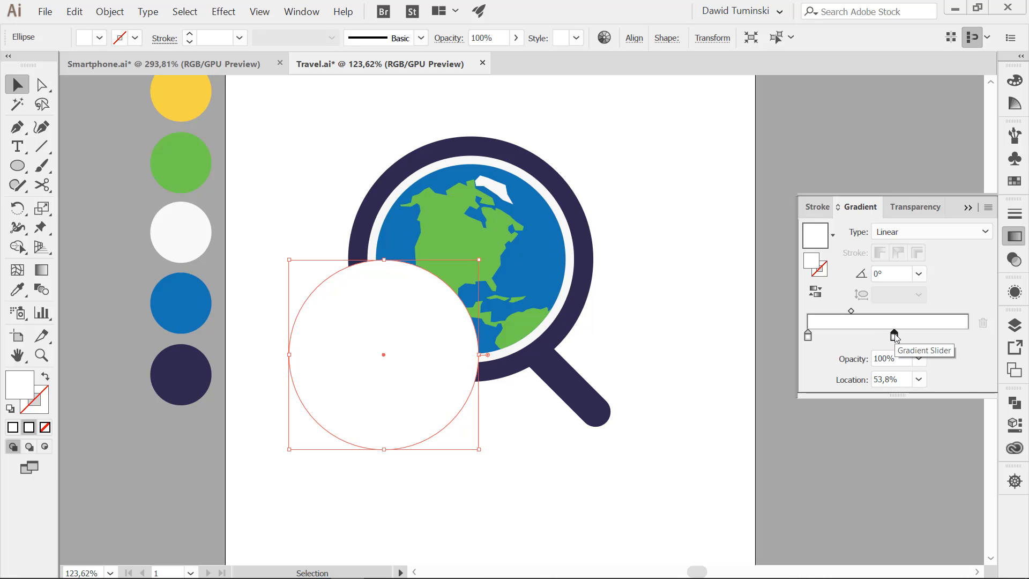
left_click_drag(895, 337, 985, 341)
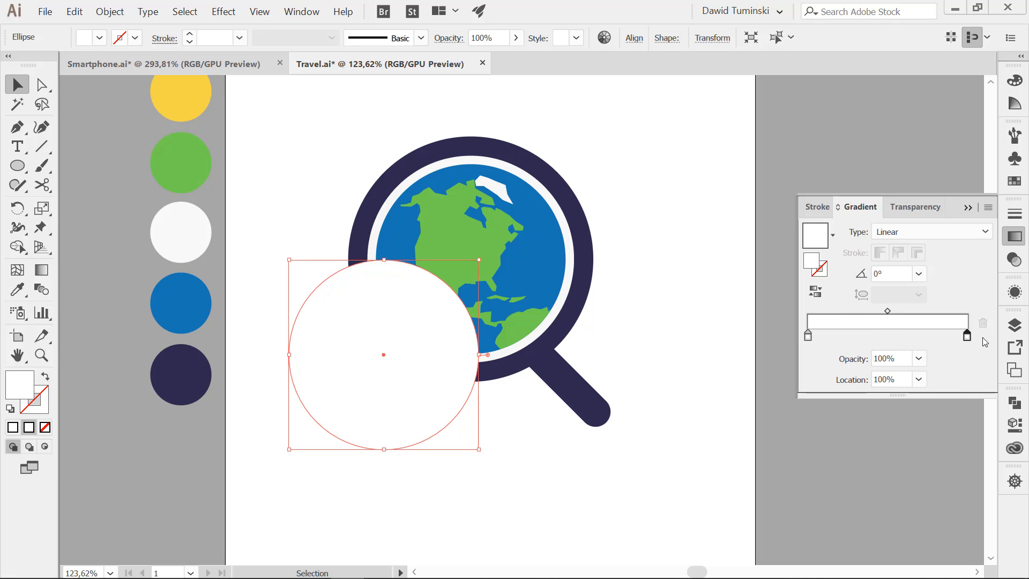
- Set the white gradient's start stop to 0% opacity and its end stop to 50% opacity
left_click(809, 336)
left_click(896, 358)
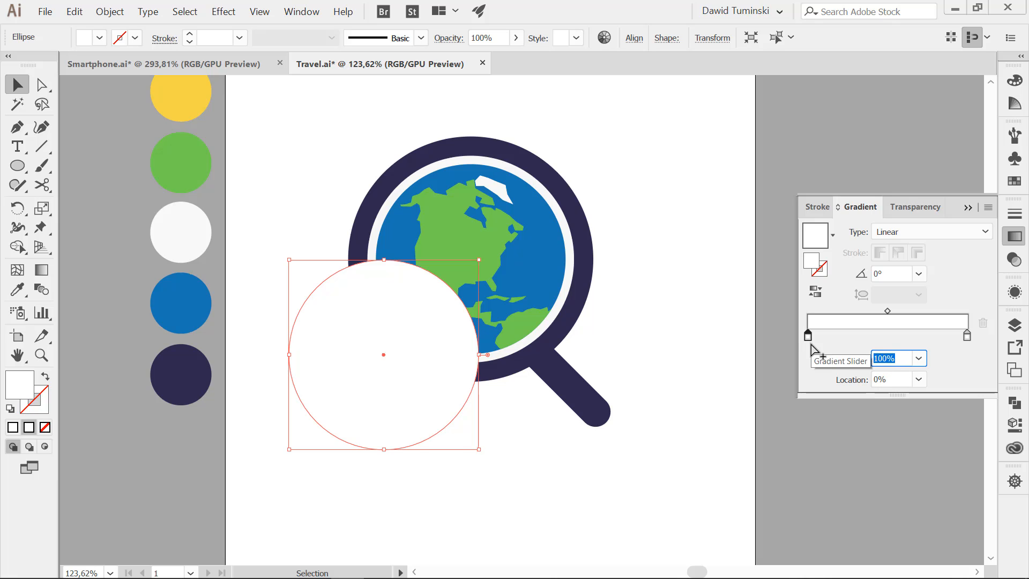
type("0")
key("Tab")
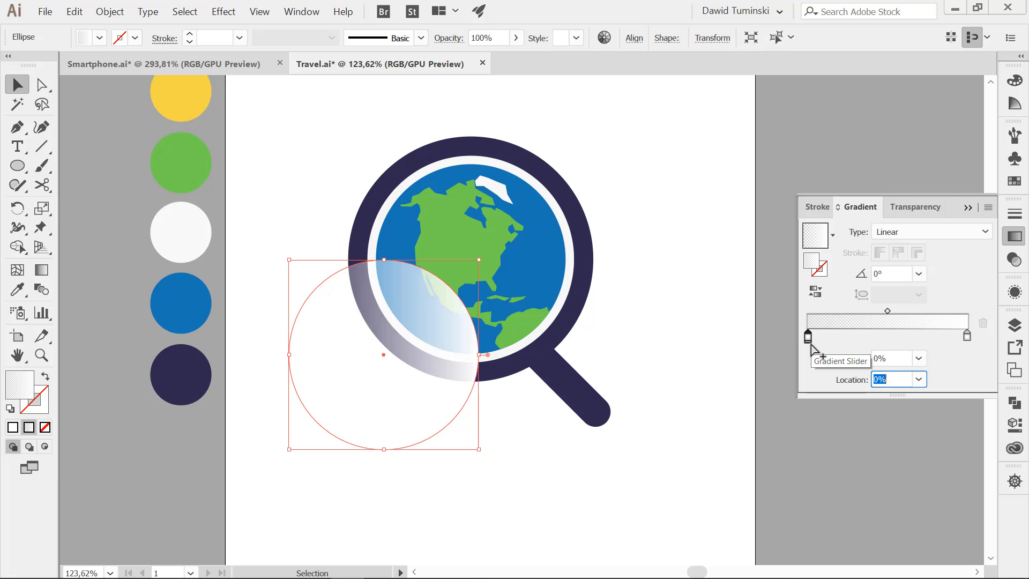
left_click(967, 337)
left_click(897, 358)
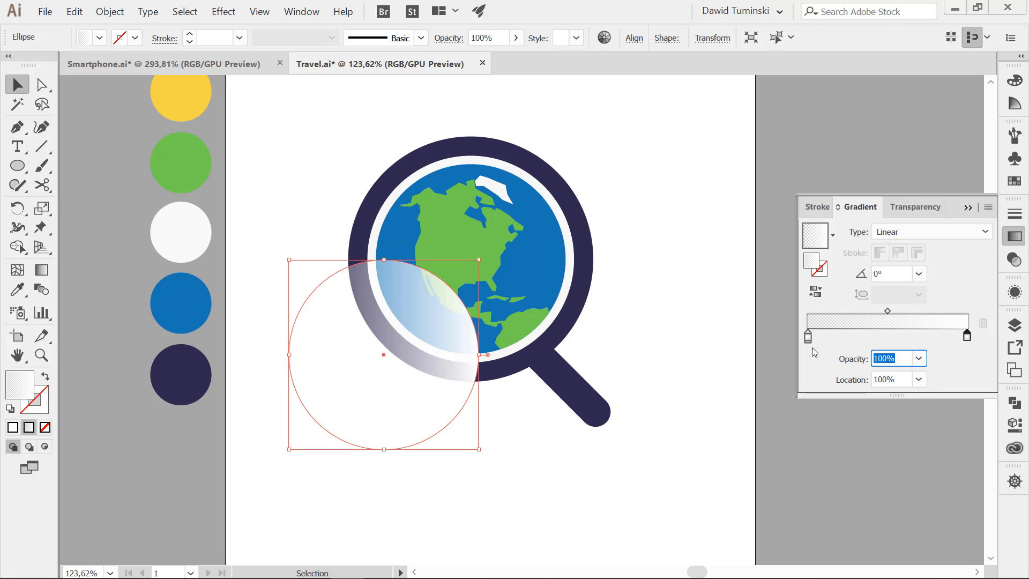
type("50")
key("Tab")
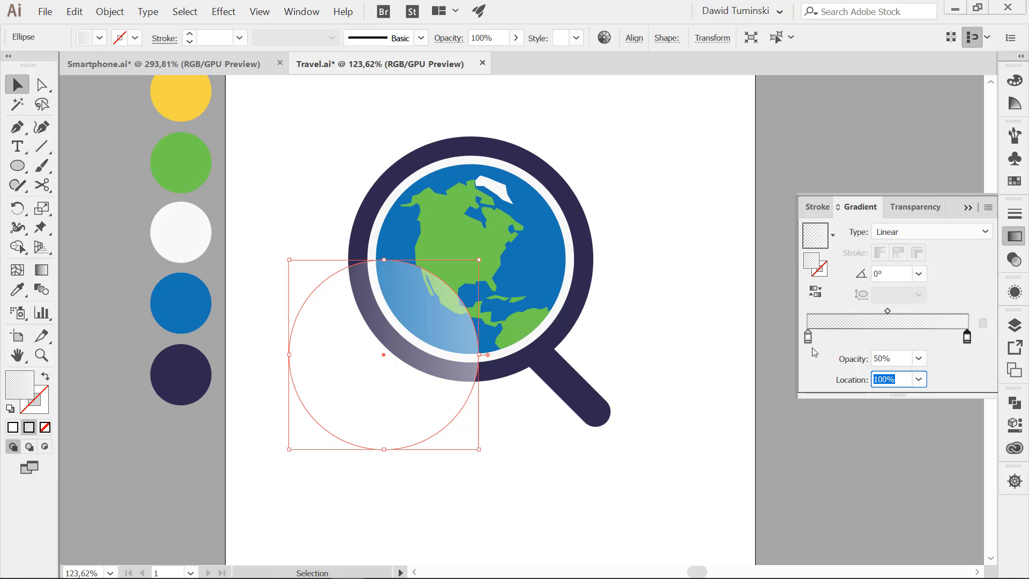
- Move the gradient circle exactly over the globe and angle its gradient about 124° so the highlight fades from upper left to lower right
left_click_drag(364, 346, 452, 248)
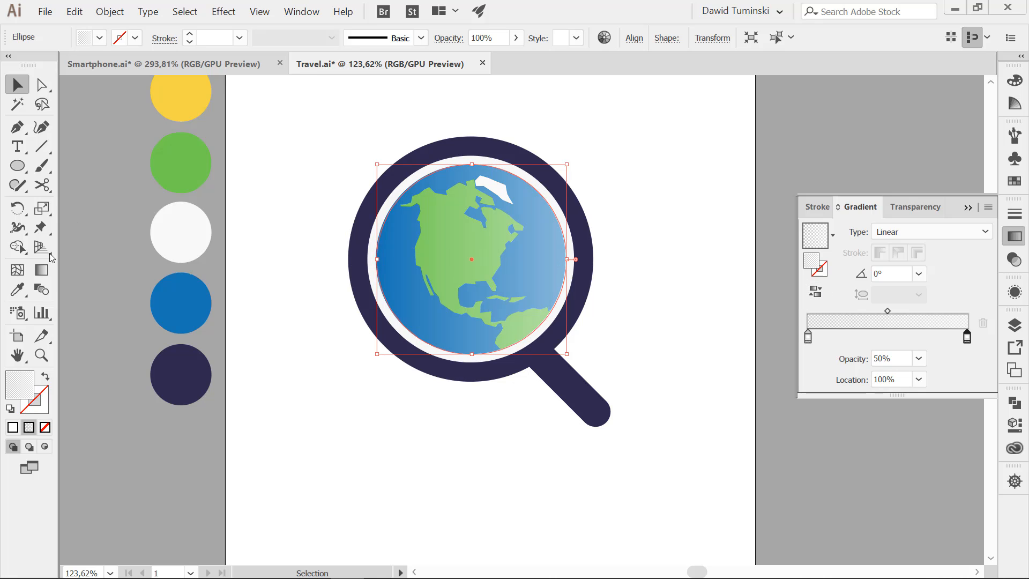
left_click(41, 270)
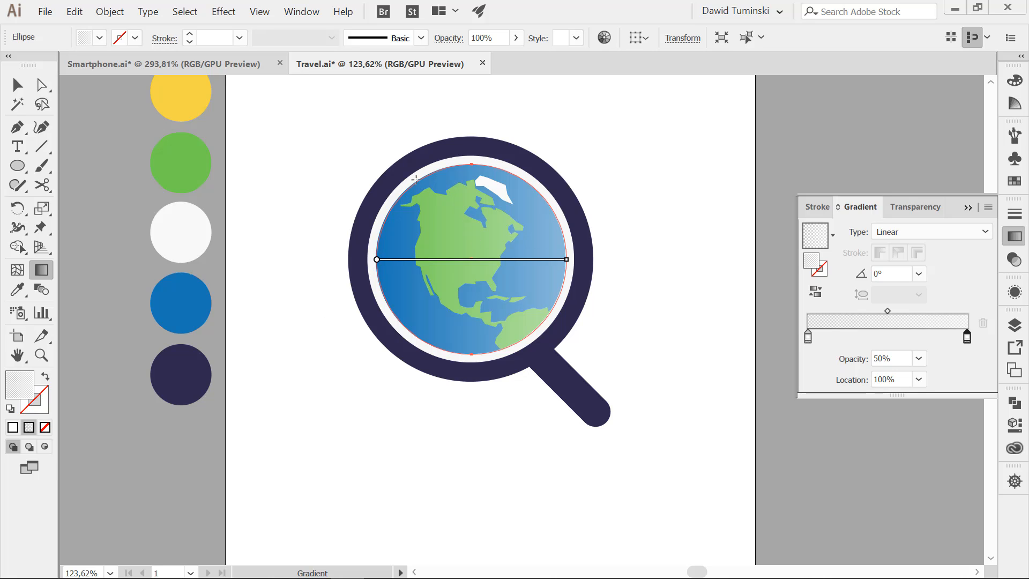
mouse_move(410, 192)
left_mouse_down()
mouse_move(550, 345)
mouse_move(411, 169)
left_mouse_up()
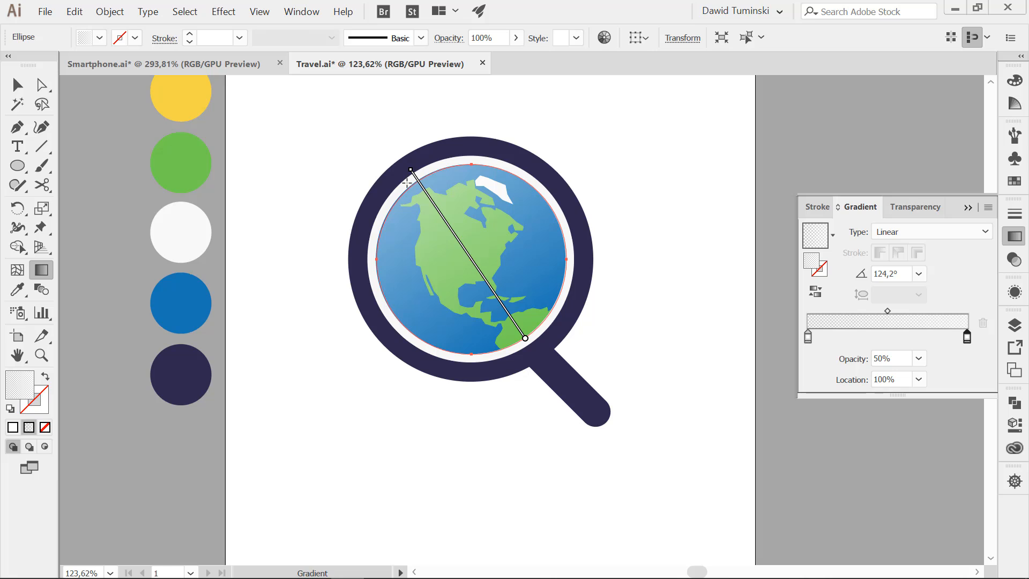
key("v")
left_click(663, 176)
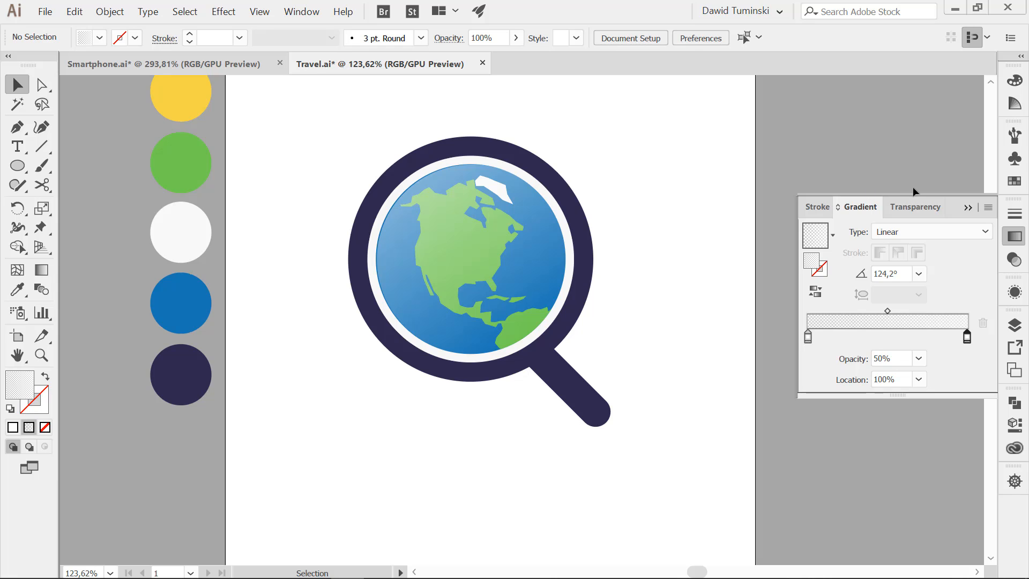
left_click(968, 208)
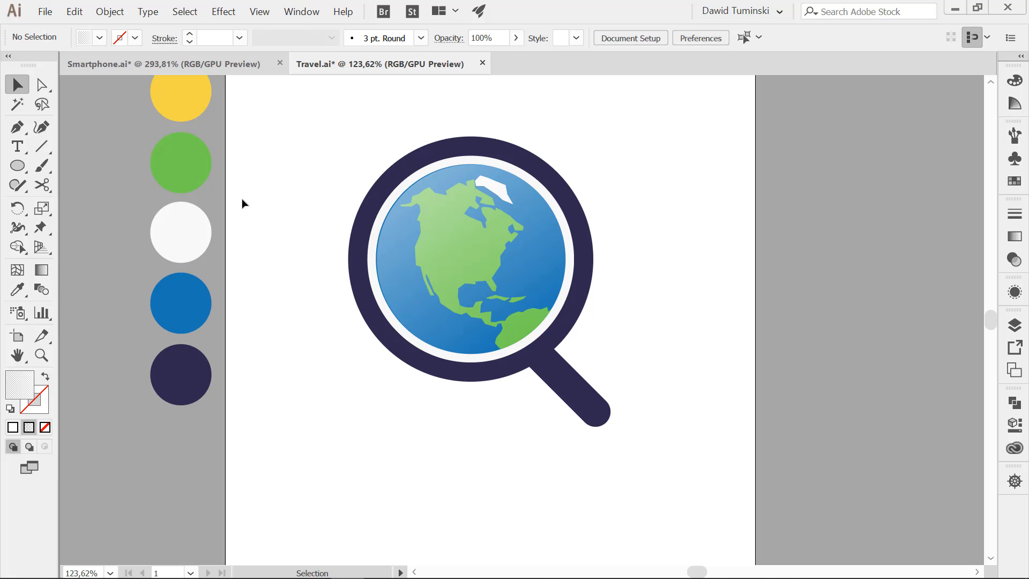
- Draw a small circle with the Ellipse tool beside the magnifying glass and place an overlapping copy to its right
left_click(16, 166)
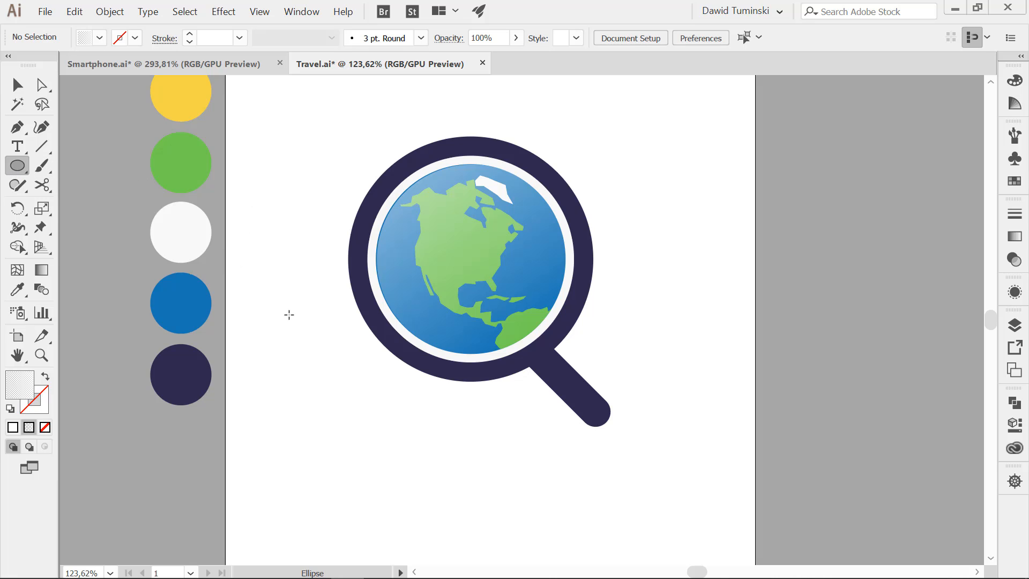
left_click_drag(288, 315, 414, 338)
left_click(18, 85)
left_click_drag(327, 337, 425, 339)
left_click_drag(278, 208, 403, 312)
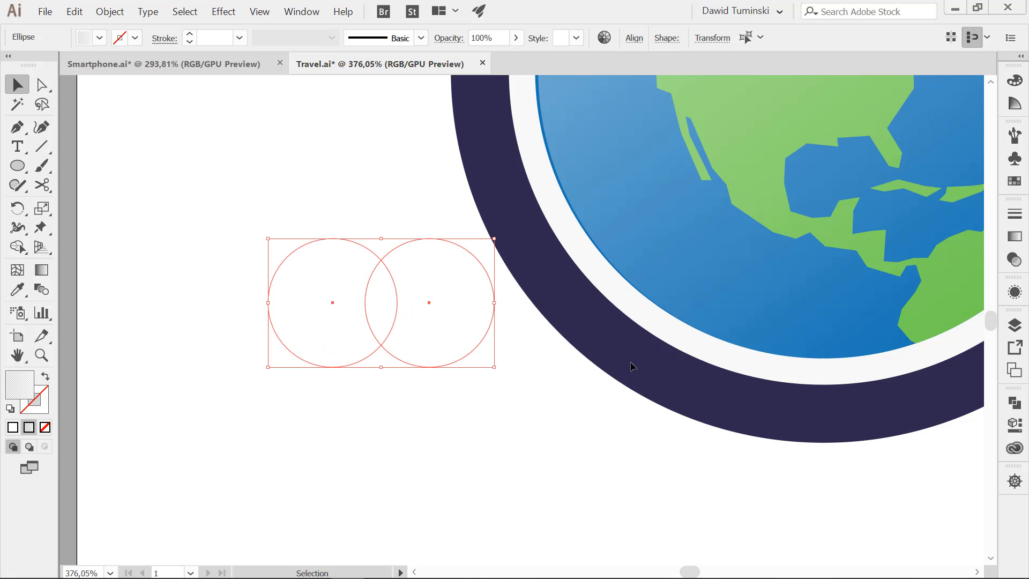
- Fill both overlapping circles with the blue from the palette using the Eyedropper
left_click_drag(640, 360, 484, 371)
key("i")
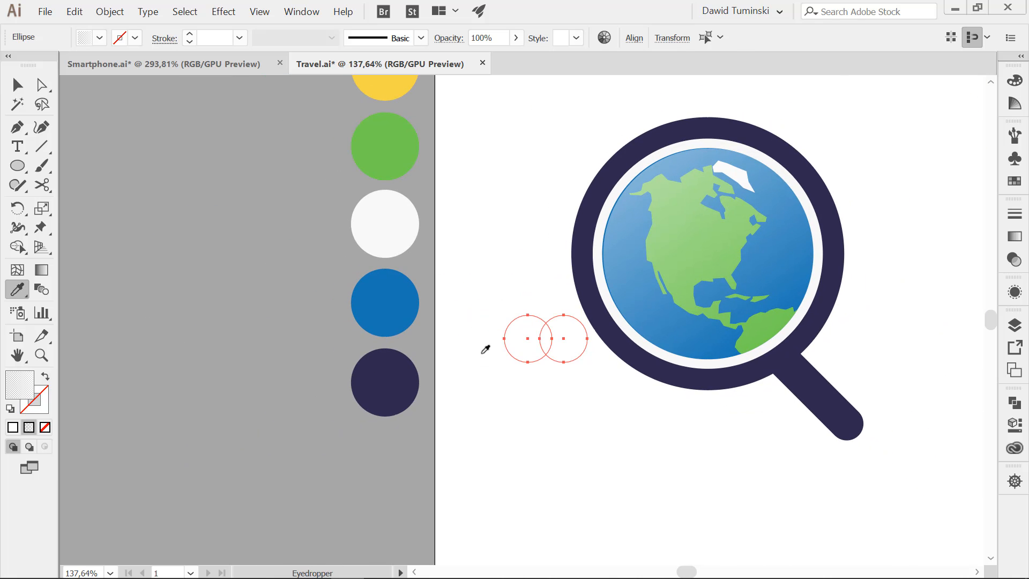
left_click(409, 297)
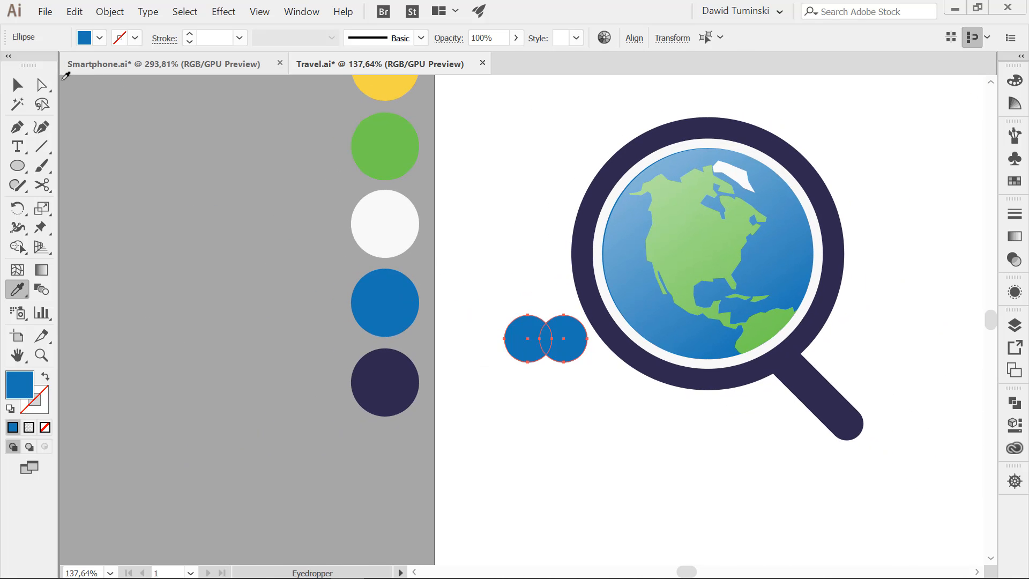
left_click(17, 85)
left_click_drag(553, 342, 689, 370)
left_click(665, 446)
- Shrink the right-hand circle to about 60% and place a slightly larger copy on the big circle's left side, aligned at the bottom
left_click(620, 342)
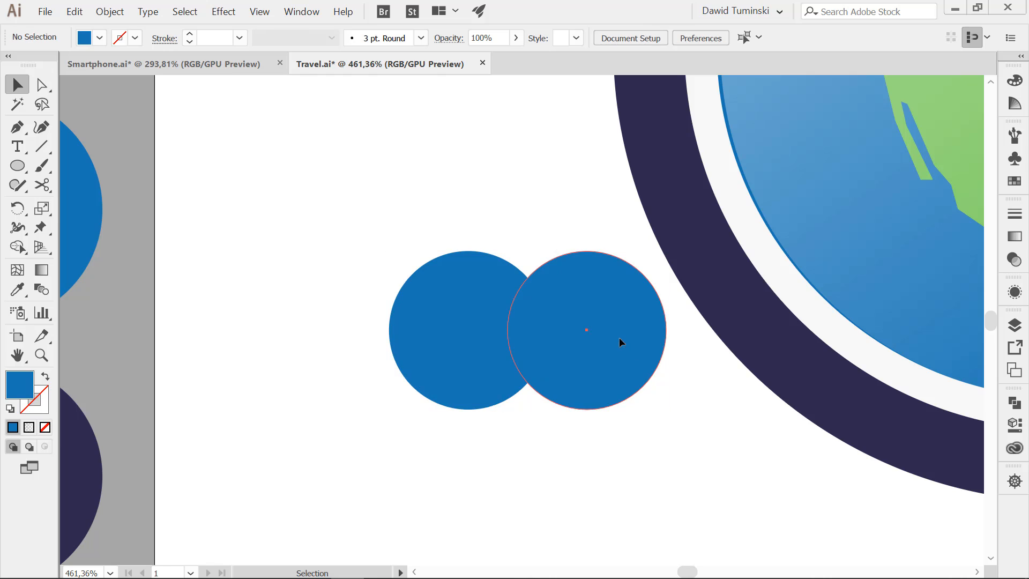
left_click_drag(667, 251, 604, 313)
left_click(649, 432)
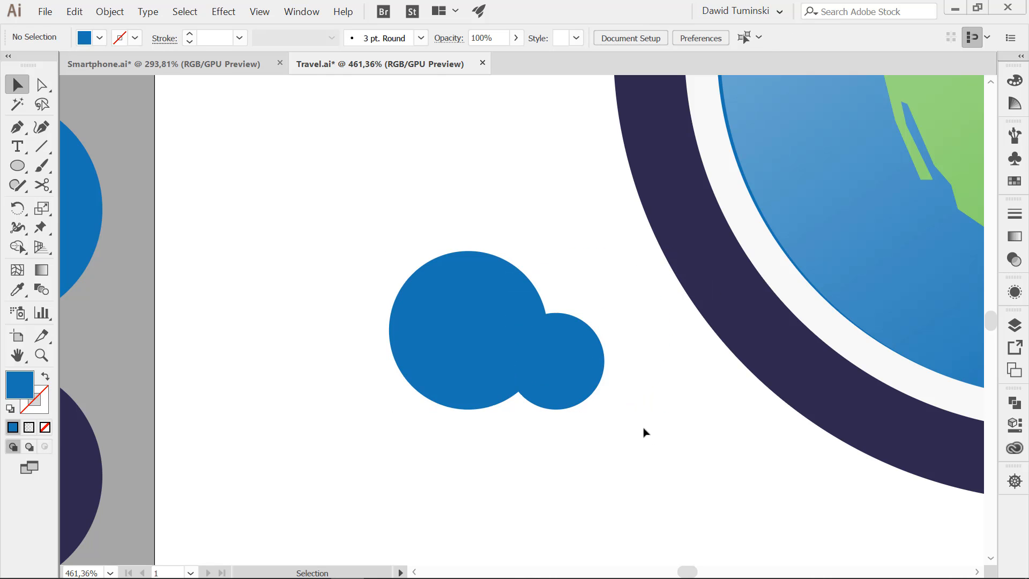
left_click_drag(563, 362, 389, 363)
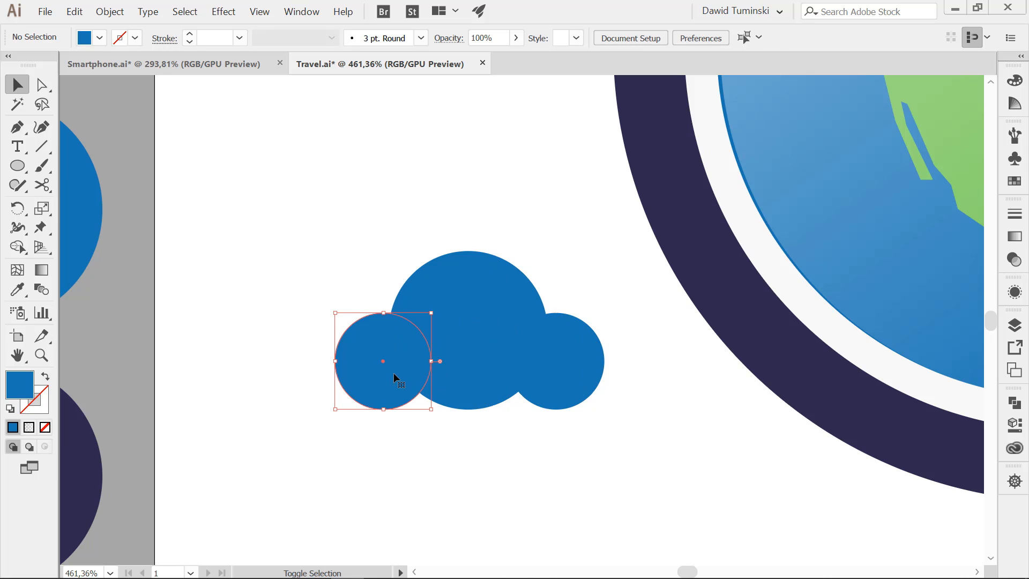
left_click_drag(328, 302, 314, 288)
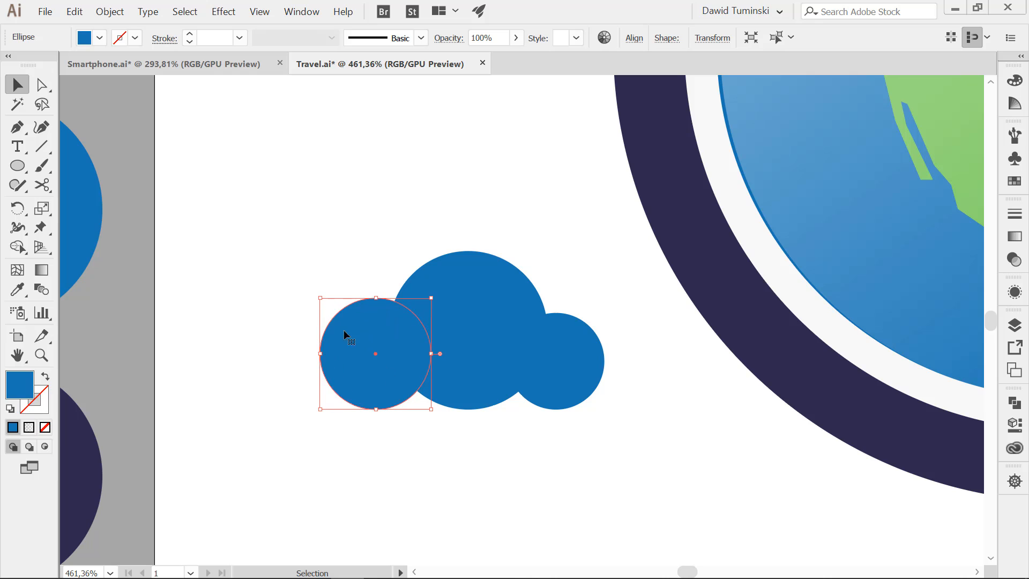
left_click(508, 472)
- Rearrange the three circles in descending size from left to right, overlapping each other along a common base
left_click_drag(466, 278, 290, 276)
left_click(472, 316)
left_click_drag(556, 372, 442, 372)
left_click(532, 382)
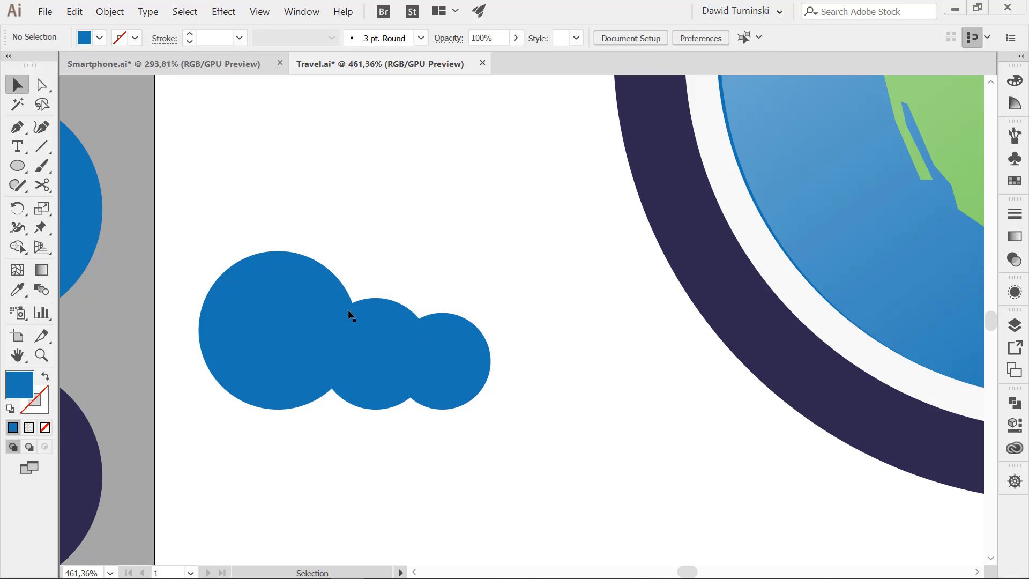
- Draw a wide rectangle across the lower part of the three blue circles, extending past both ends
key("m")
left_click_drag(189, 373, 548, 433)
left_click(17, 84)
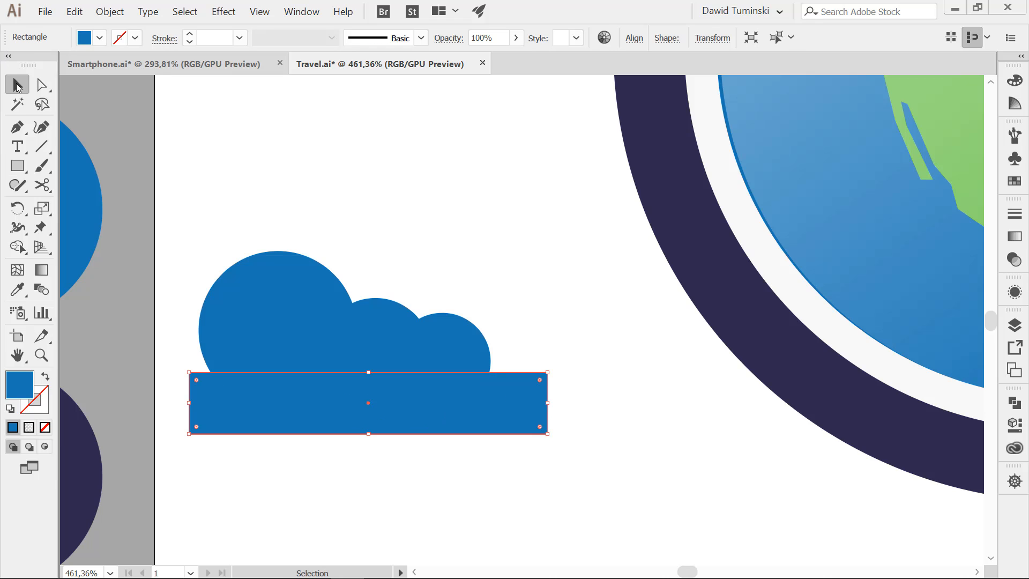
- Nudge the smallest and largest circles down and inward, and raise the rectangle slightly to set the cloud's flat base
left_click(516, 292)
left_click_drag(467, 323, 461, 331)
left_click(513, 276)
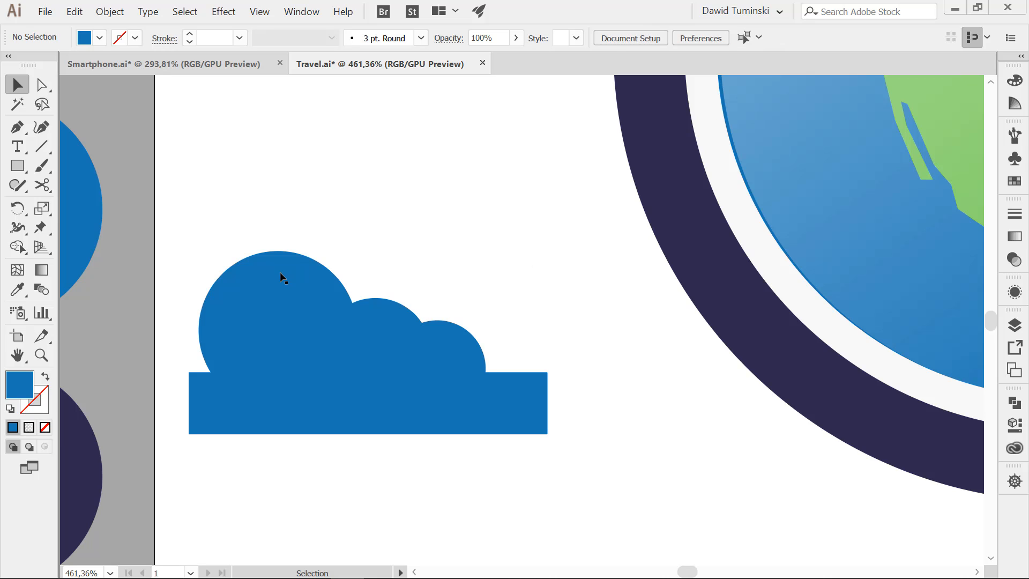
left_click_drag(280, 282, 285, 290)
left_click(389, 243)
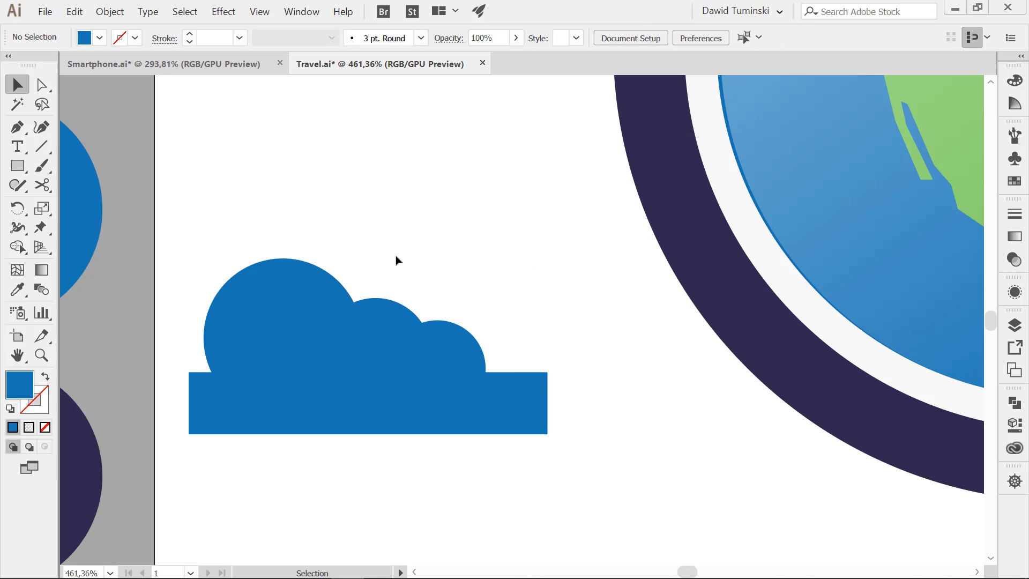
left_click_drag(518, 399, 517, 389)
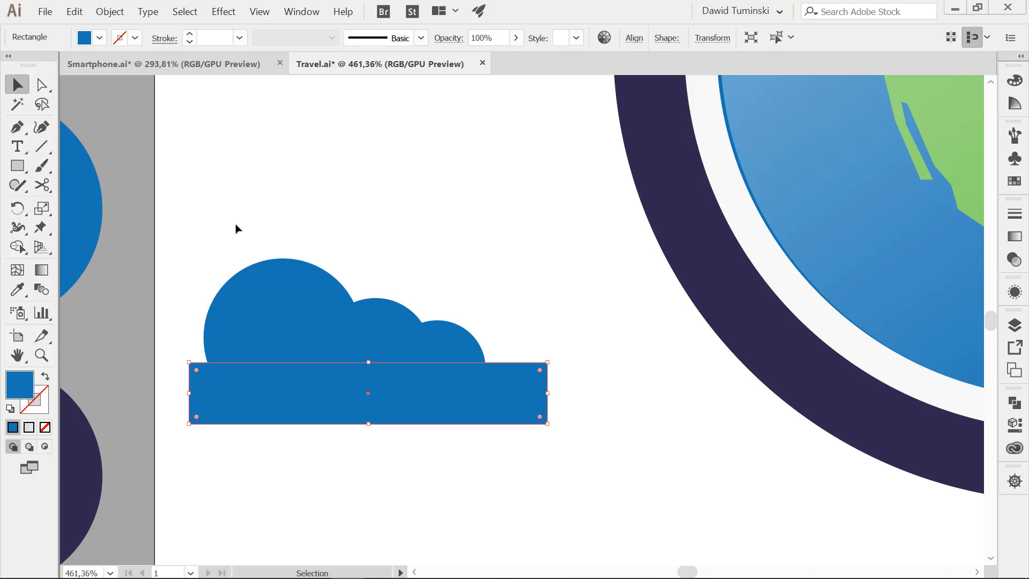
- Merge the circles above the rectangle into one cloud with the Shape Builder tool and remove everything below its flat base
left_click_drag(236, 229, 489, 403)
left_click(21, 246)
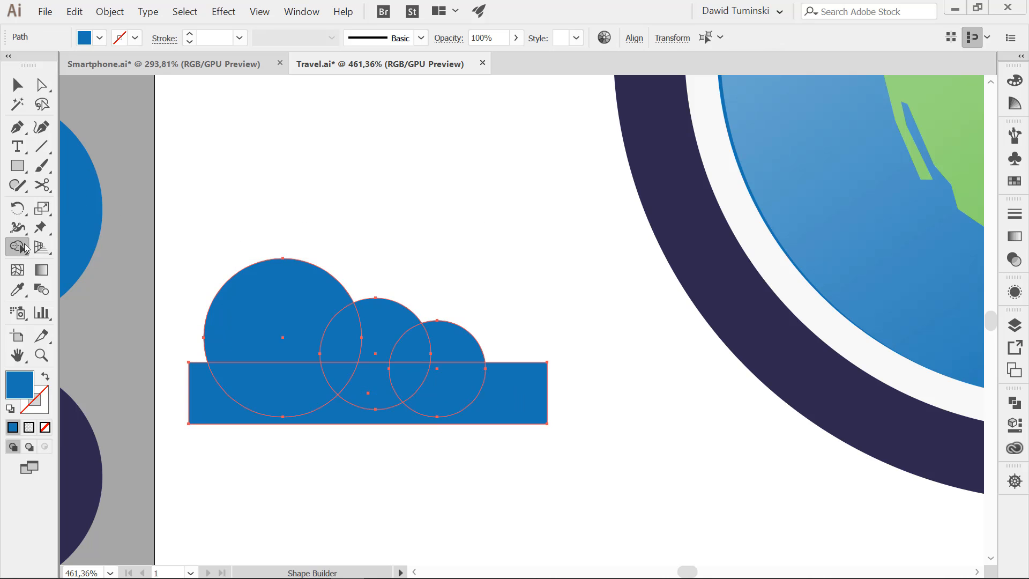
mouse_move(425, 332)
left_mouse_down()
mouse_move(242, 306)
mouse_move(276, 368)
left_mouse_up()
mouse_move(450, 383)
left_mouse_down()
mouse_move(275, 378)
mouse_move(211, 395)
left_mouse_up()
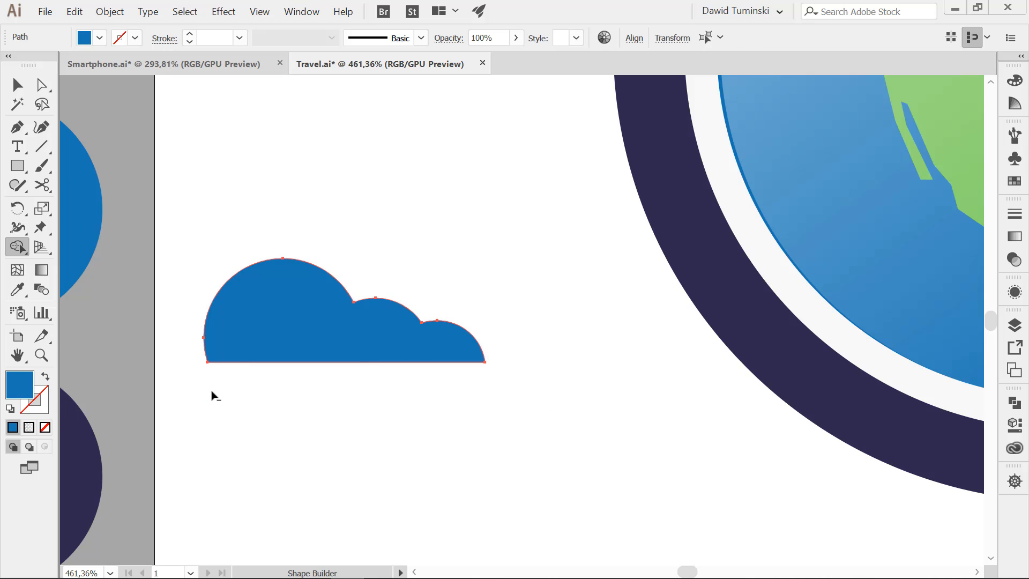
left_click(11, 84)
- Fill the cloud with the off-white from the palette using the Eyedropper
scroll(555, 263, "down", 3)
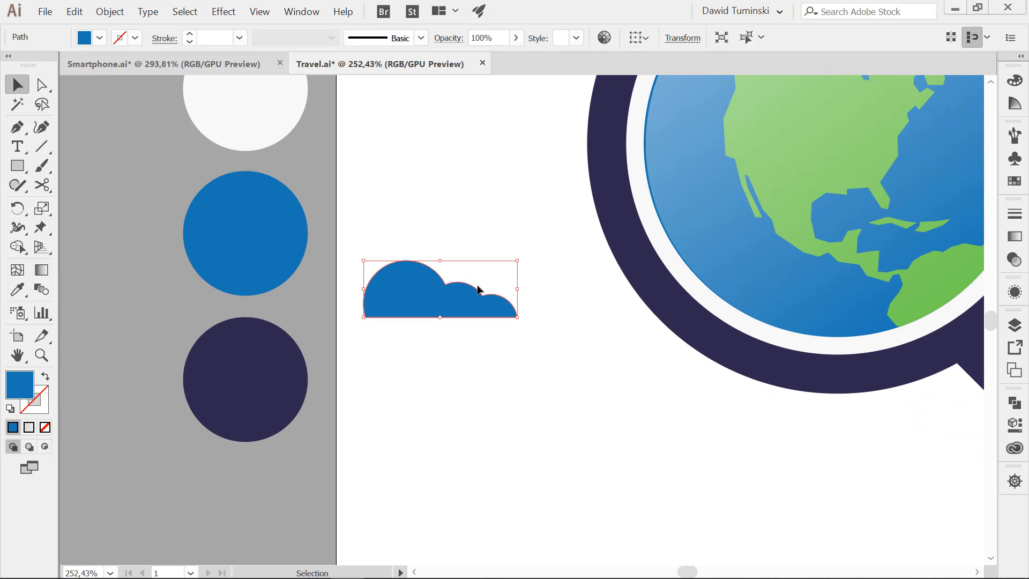
key("i")
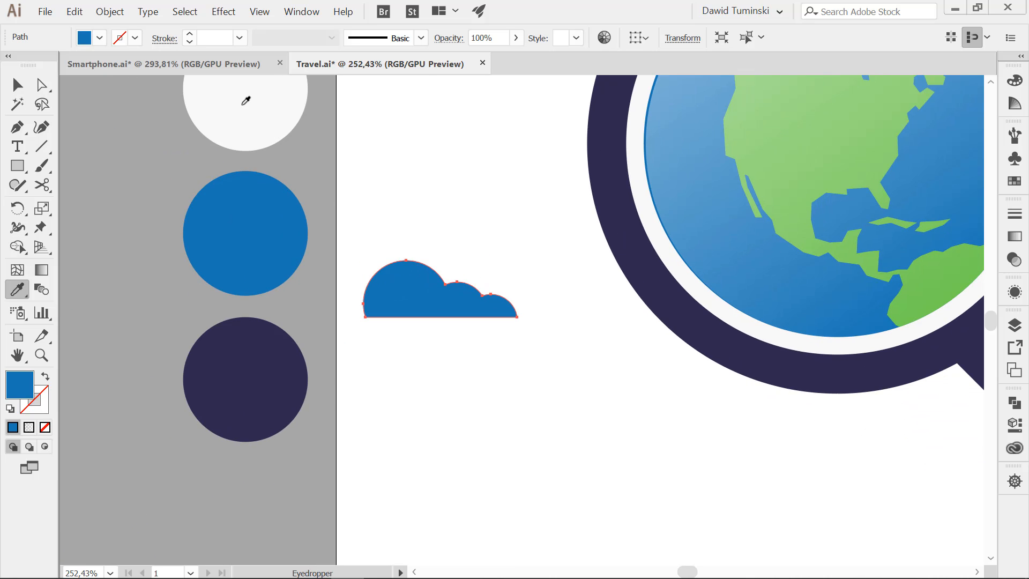
left_click(246, 101)
key("v")
left_click(486, 150)
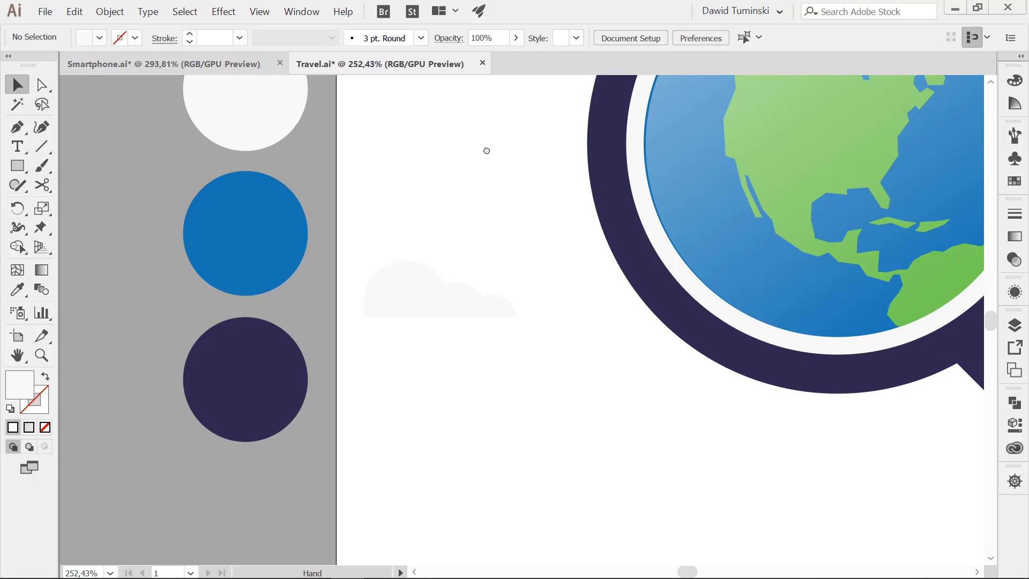
- Move the cloud over the globe's upper-left edge and place two smaller copies, the smallest at lower left, the other at lower right
left_click_drag(487, 150, 365, 249)
left_click_drag(322, 345, 563, 139)
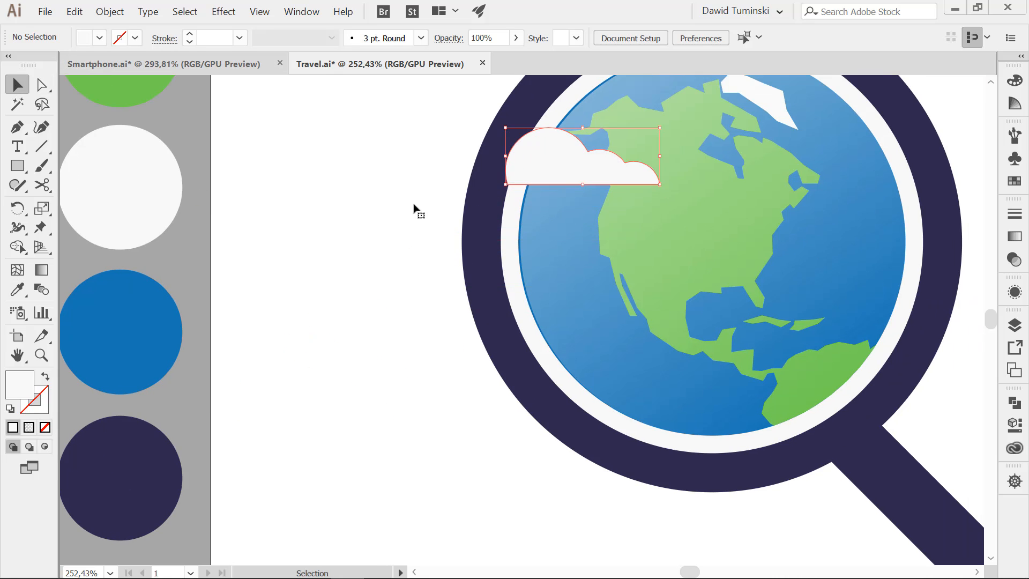
left_click_drag(349, 242, 274, 298)
left_click_drag(490, 218, 518, 343)
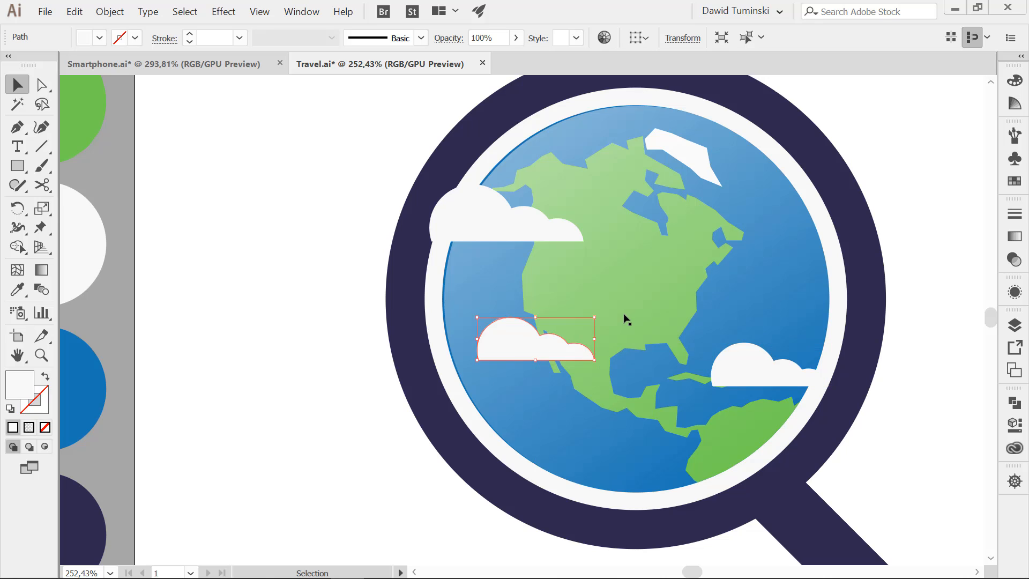
left_click_drag(597, 317, 573, 335)
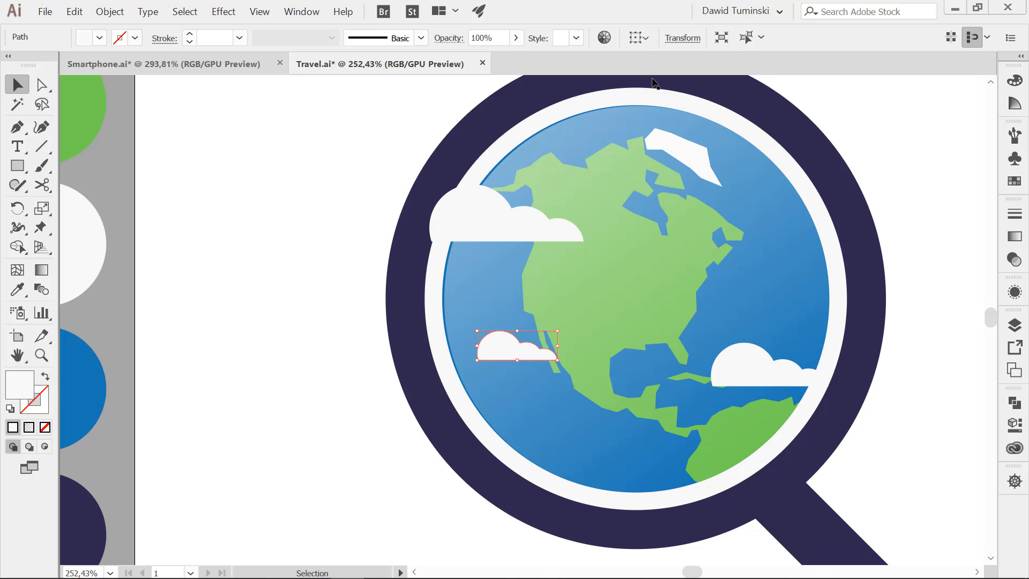
- Reflect the smallest cloud across the vertical axis
key("o")
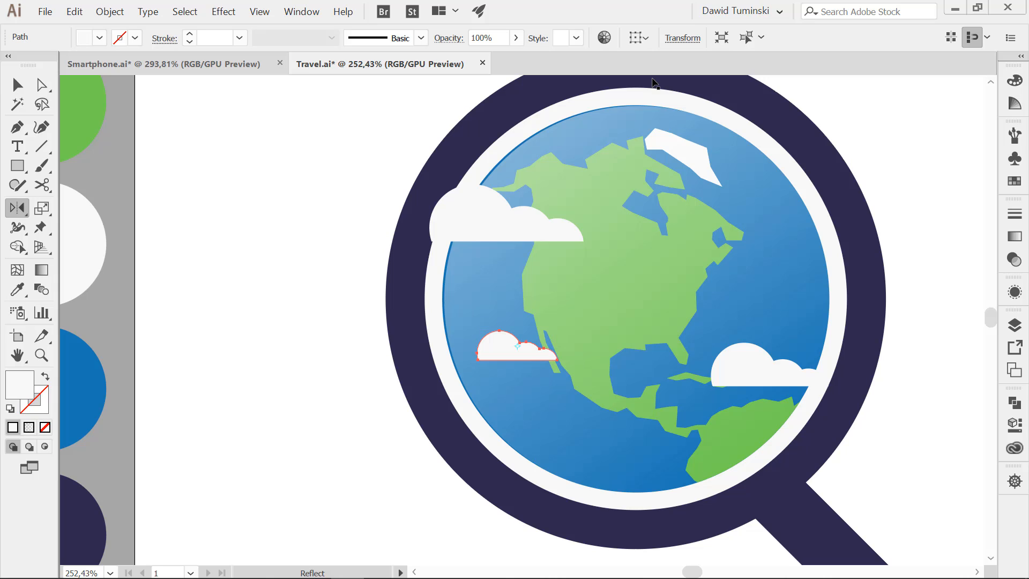
key("Return")
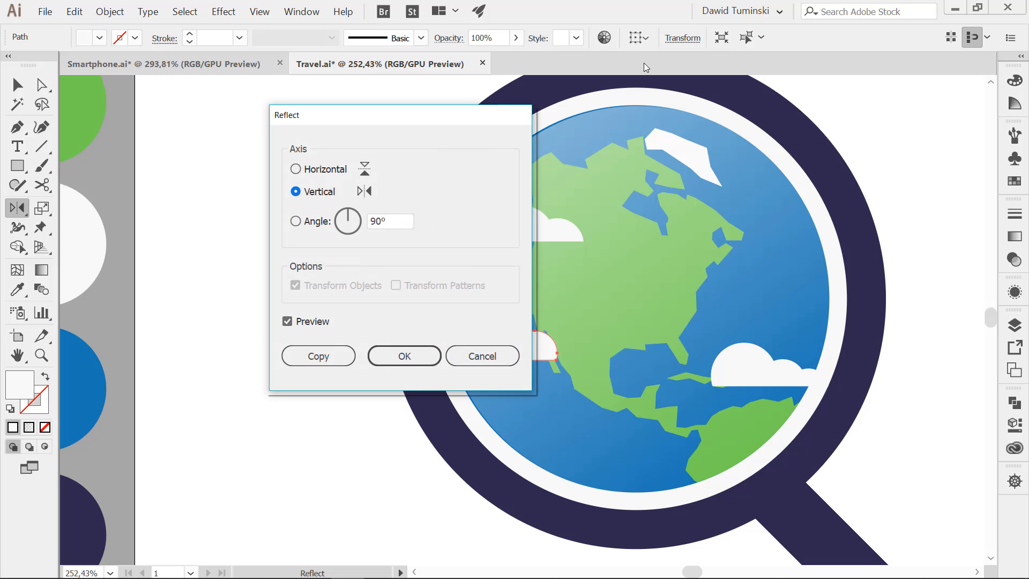
left_click_drag(471, 121, 346, 107)
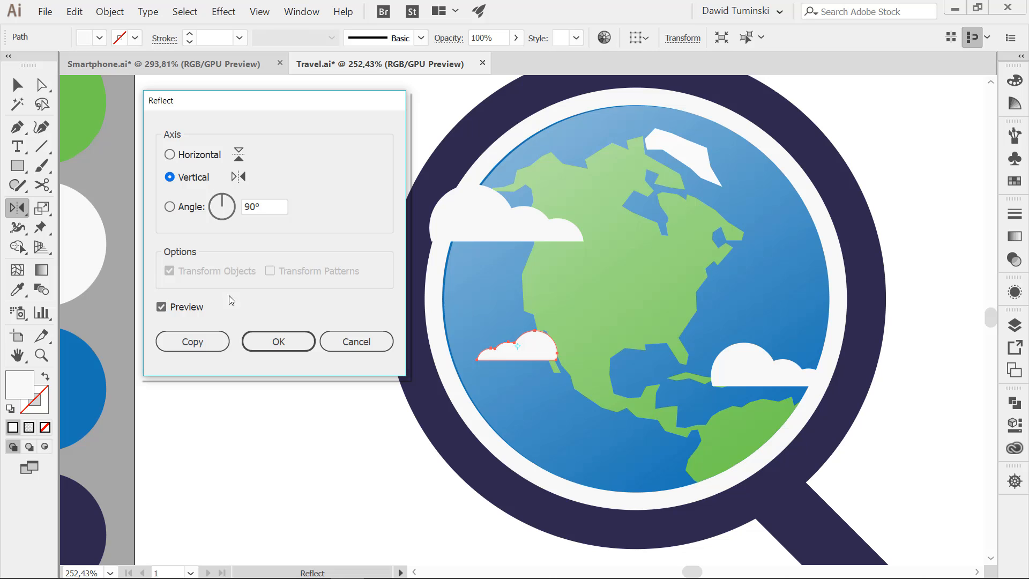
left_click(278, 342)
left_click(17, 84)
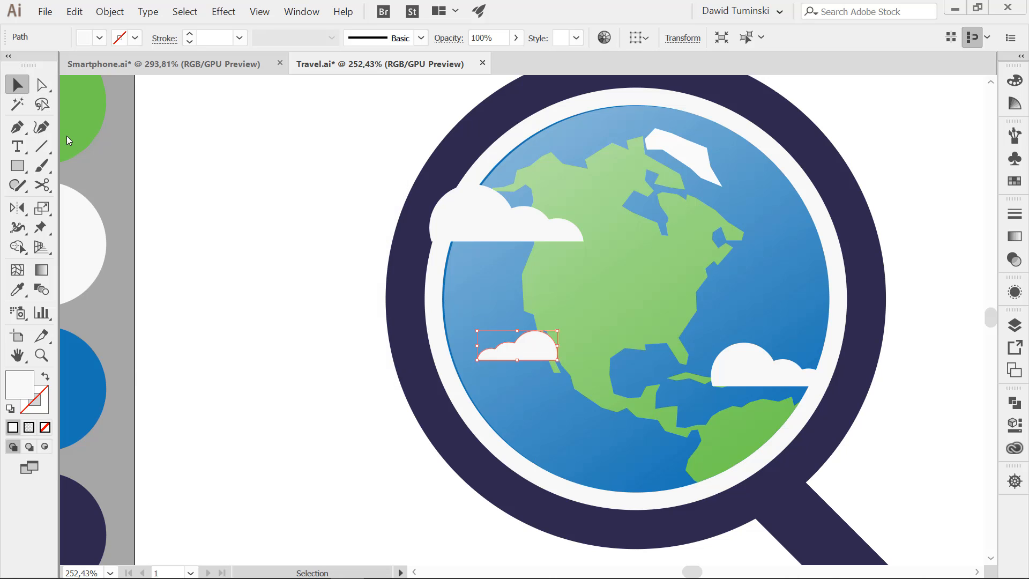
- Move the right-hand cloud up so that it overlaps the magnifying glass frame's right edge
left_click(190, 207)
left_click_drag(292, 198, 219, 264)
left_click_drag(680, 418, 736, 336)
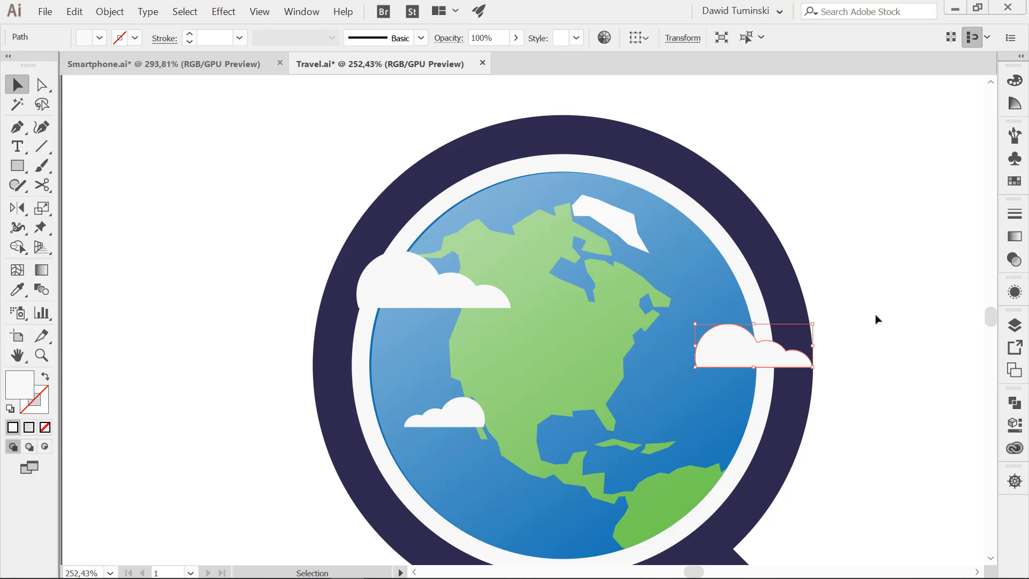
left_click(877, 320)
- Convert the navy stroke of the magnifying glass ring into a filled shape with Outline Stroke
scroll(830, 266, "down", 5)
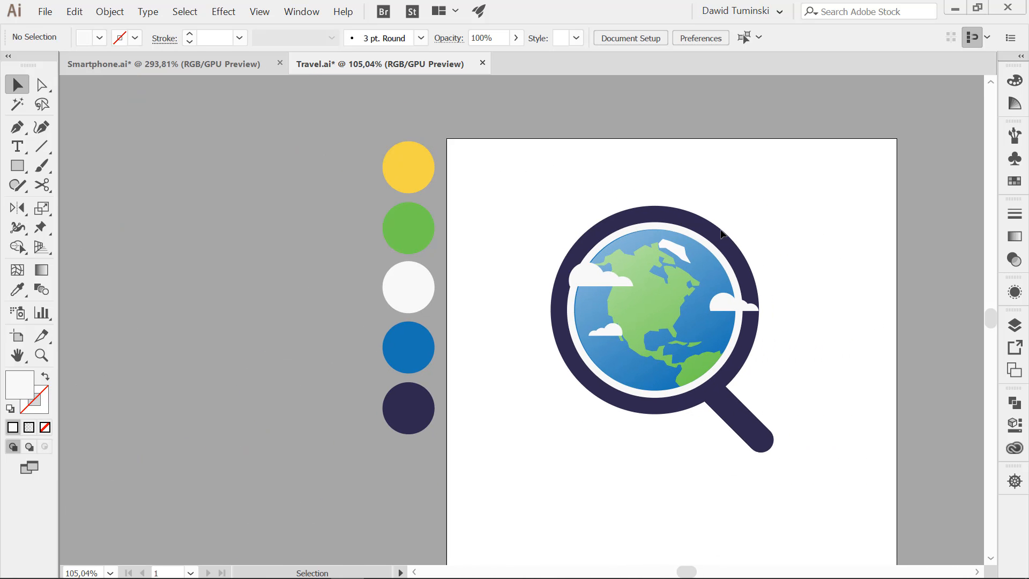
left_click_drag(524, 172, 805, 468)
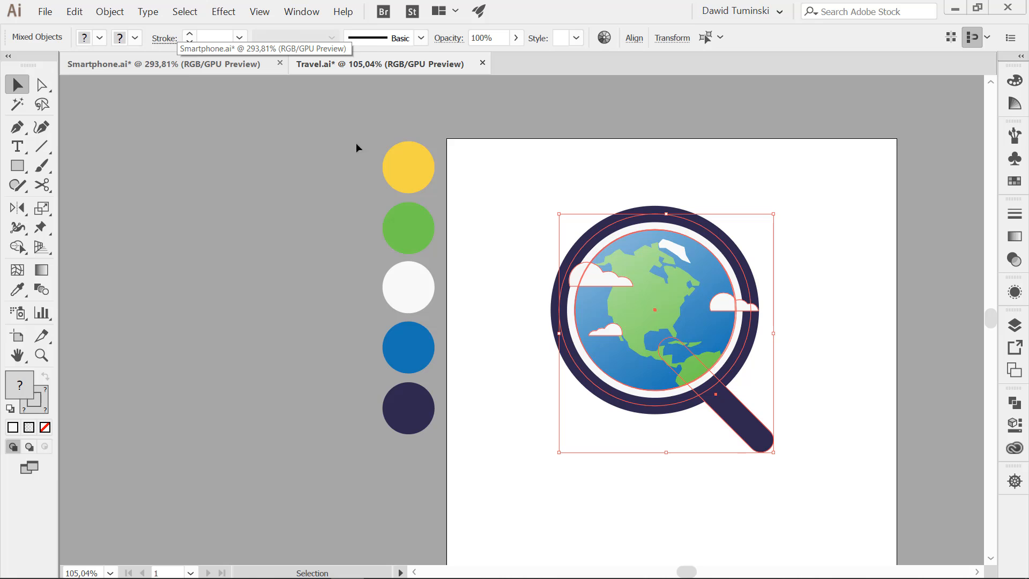
left_click(602, 172)
left_click(639, 222)
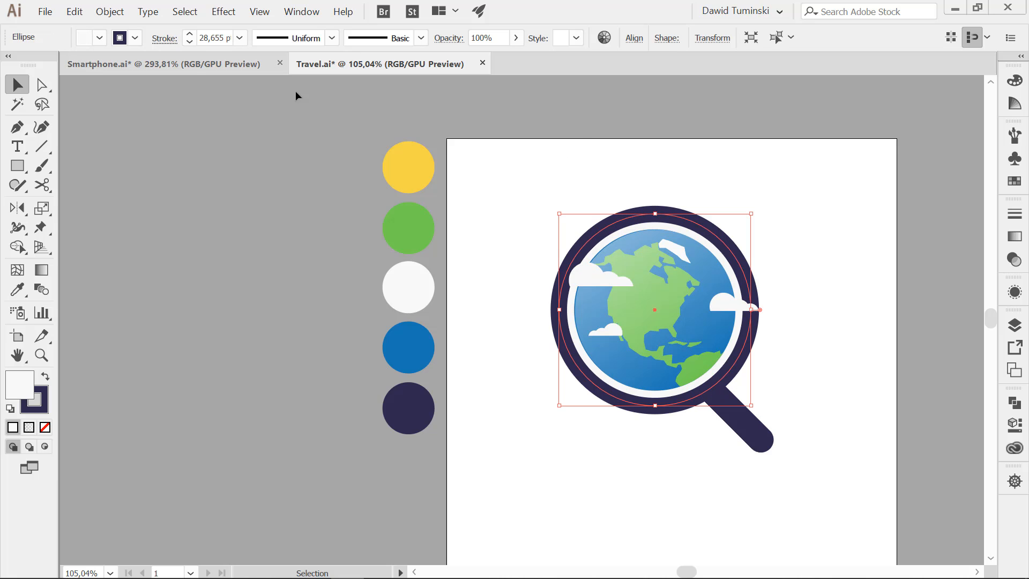
left_click(110, 12)
mouse_move(244, 280)
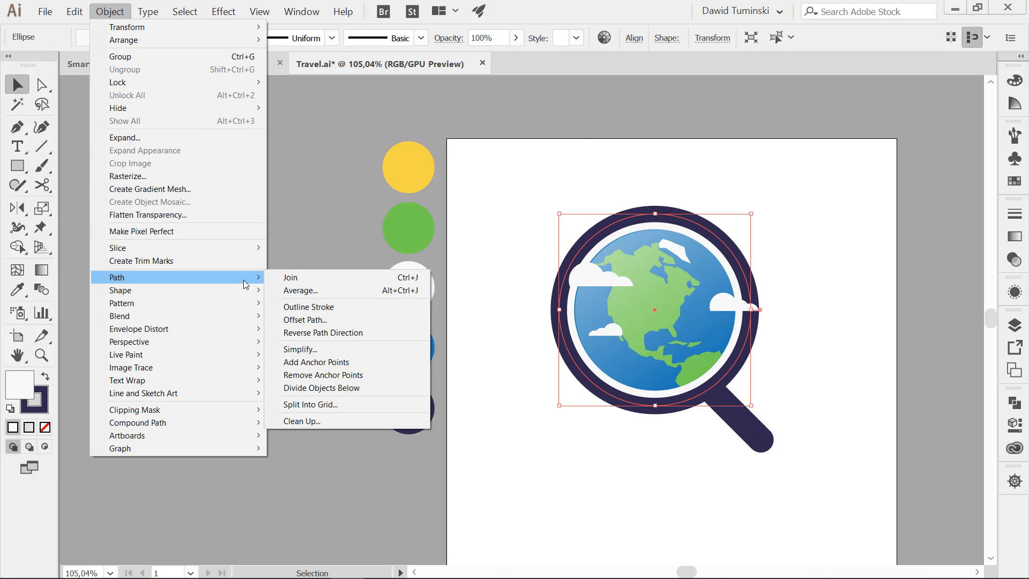
left_click(346, 306)
left_click(556, 198)
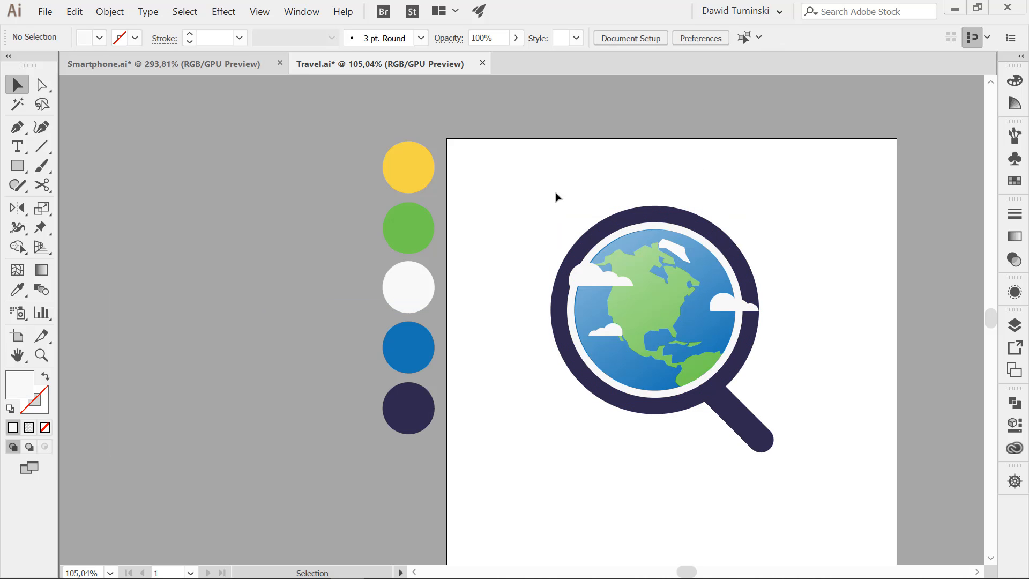
- Group the whole magnifying glass illustration, including the globe, handle and clouds
left_click_drag(535, 186, 790, 464)
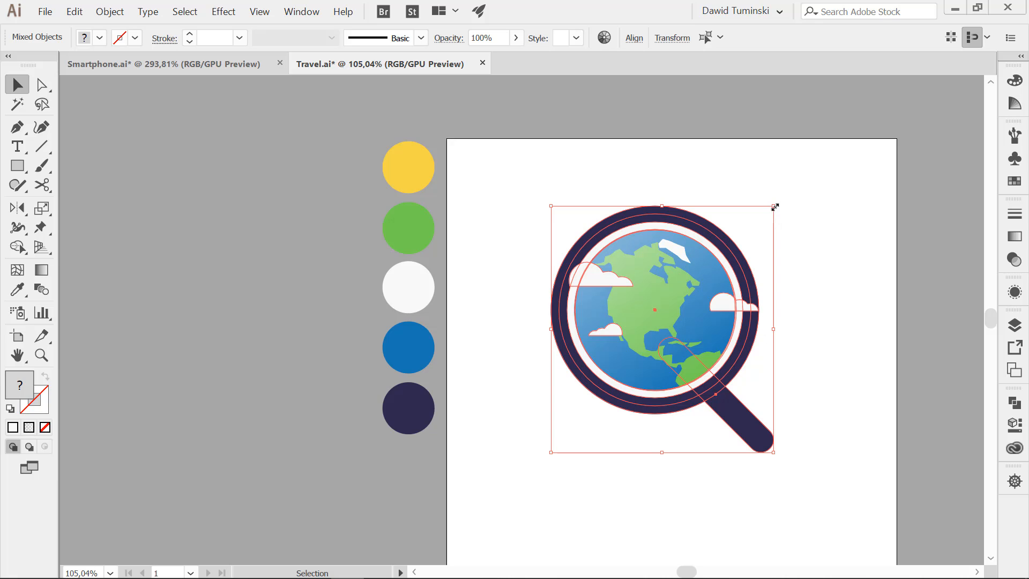
key("a")
key("ctrl+g")
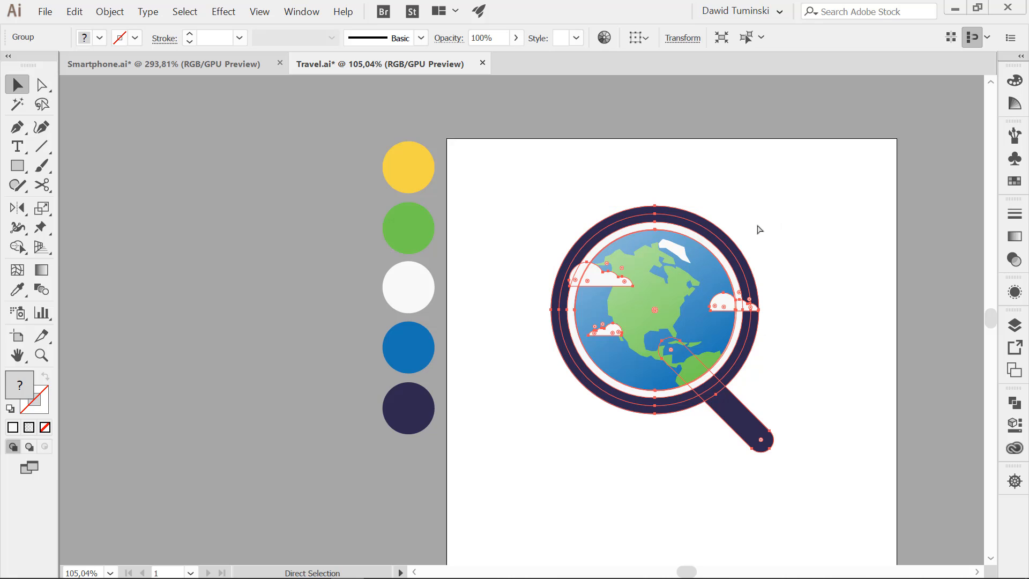
key("v")
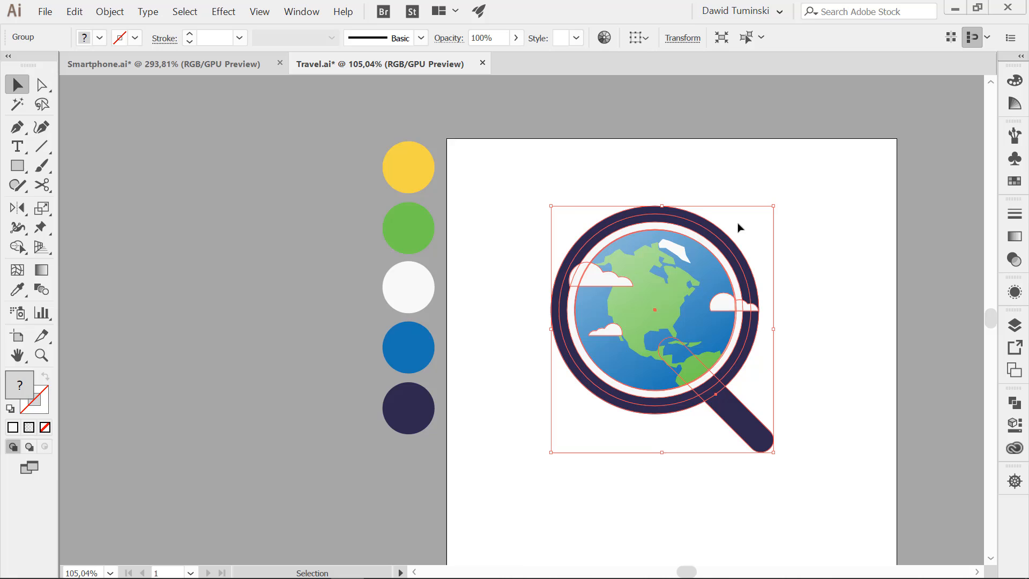
- Copy the magnifying glass group together with the yellow palette circle and switch to the Smartphone.ai document
left_click(413, 171, "shift")
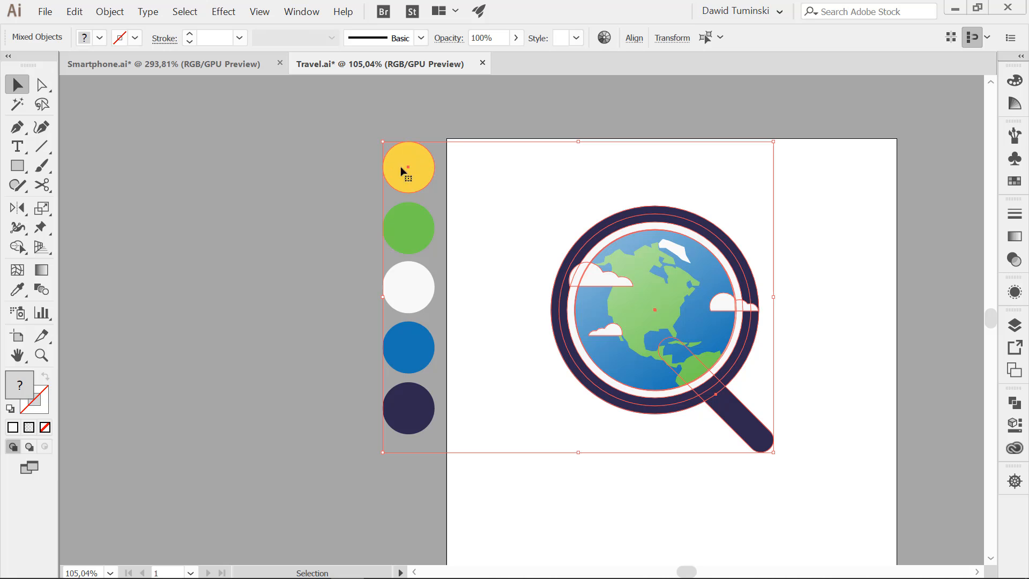
key("a")
key("v")
left_click(216, 70)
left_click(836, 326)
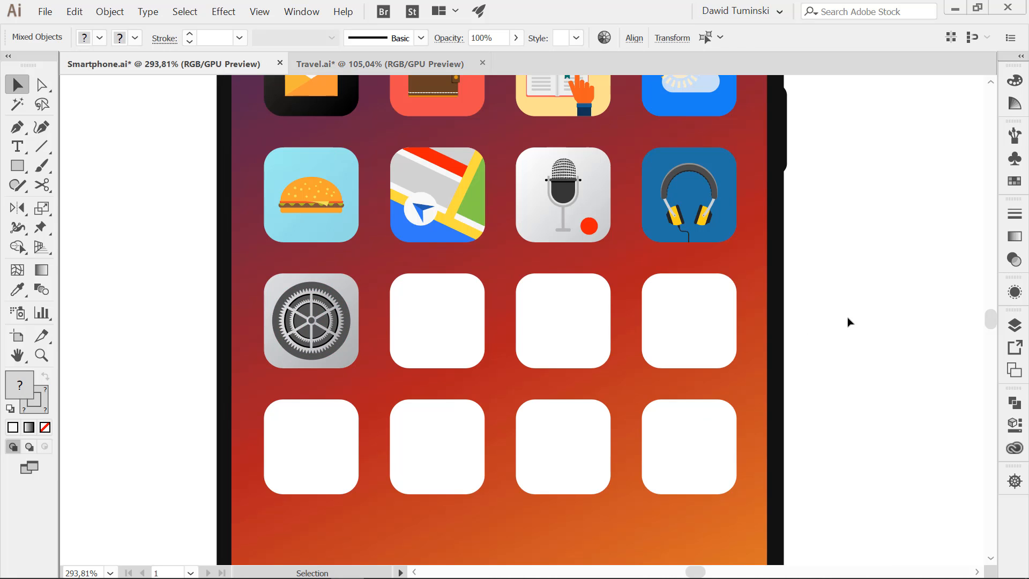
- Create a new layer named Travel above the Settings layer
left_click(1015, 325)
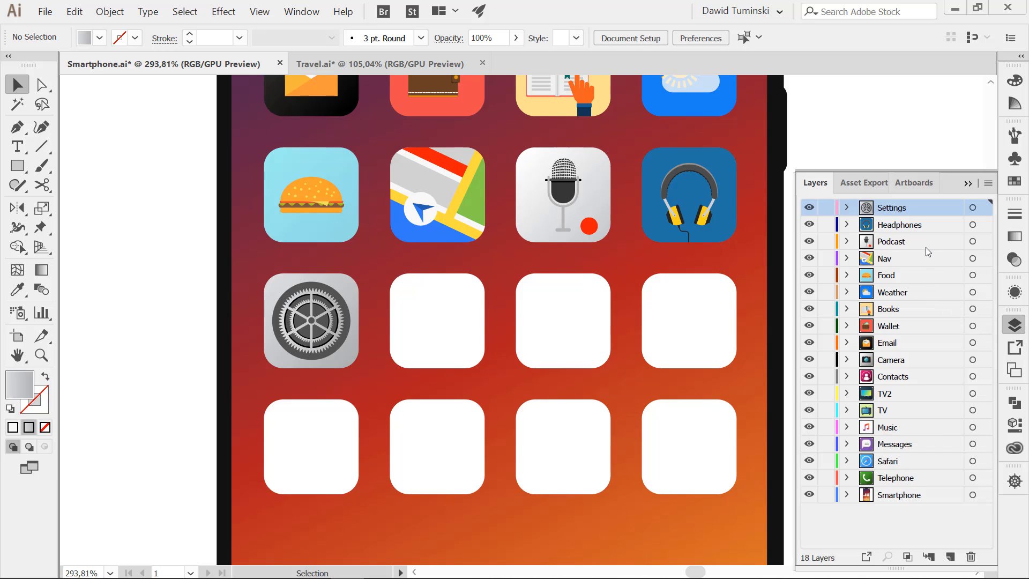
left_click(950, 556, "alt")
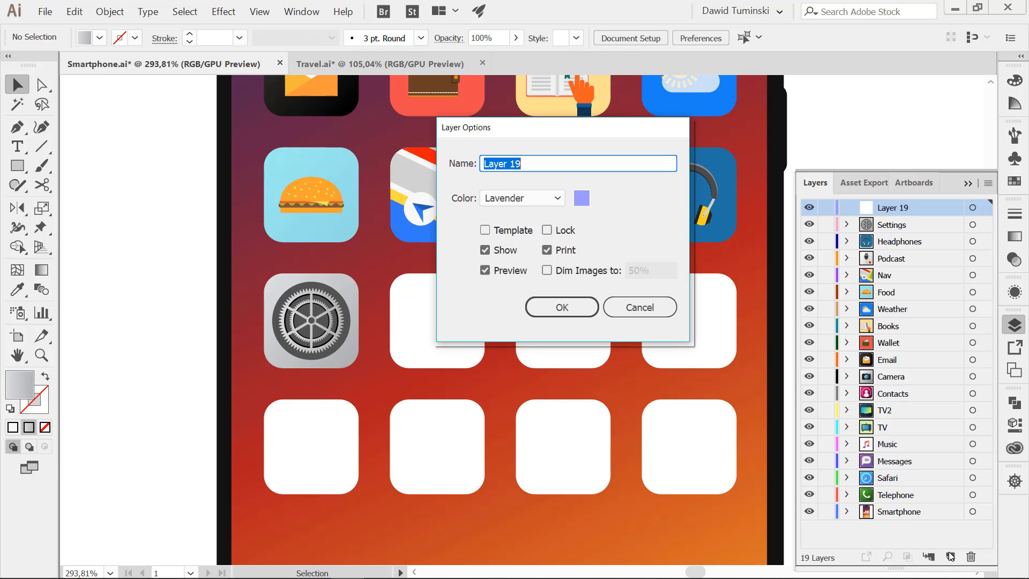
type("Travel")
key("Return")
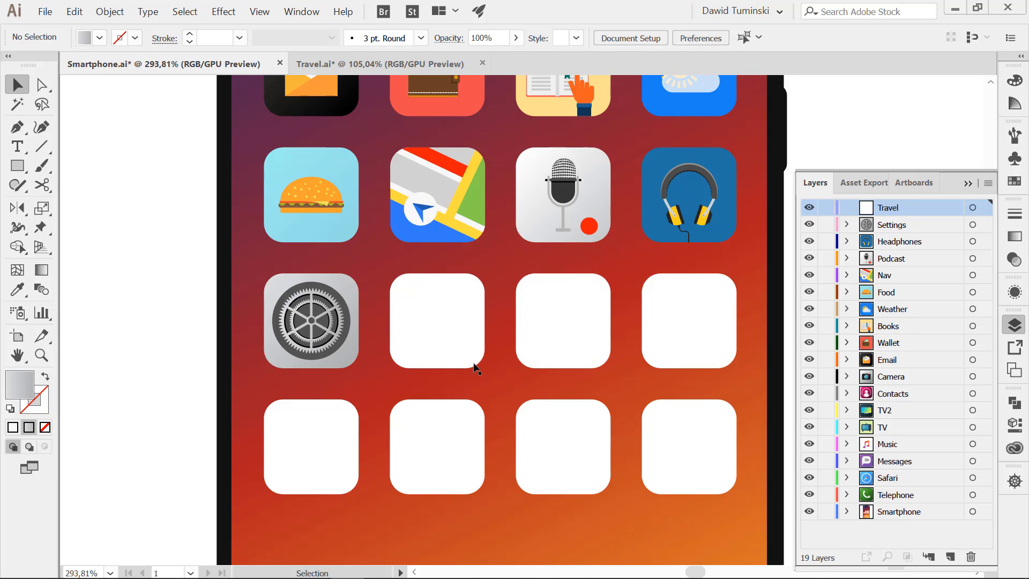
- Paste the magnifying glass and yellow circle into the Travel layer and scale them uniformly to 25%
key("ctrl+v")
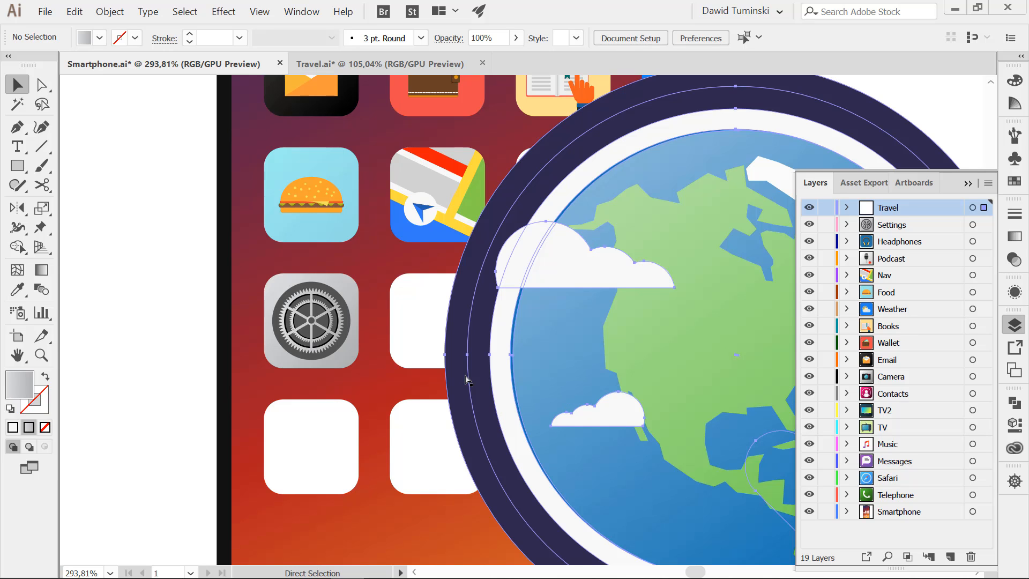
left_click(968, 183)
key("s")
key("Return")
type("25")
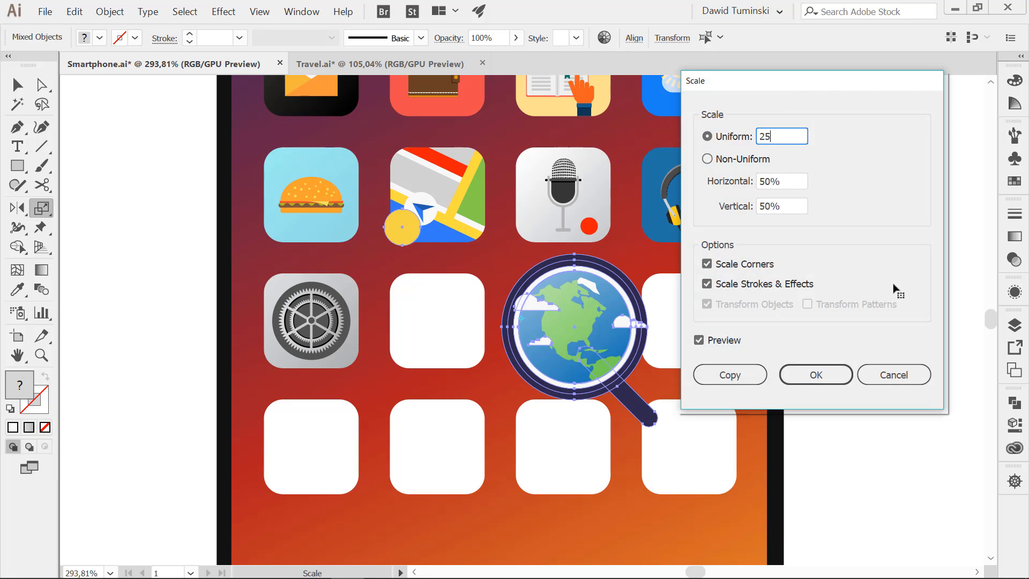
key("Return")
key("v")
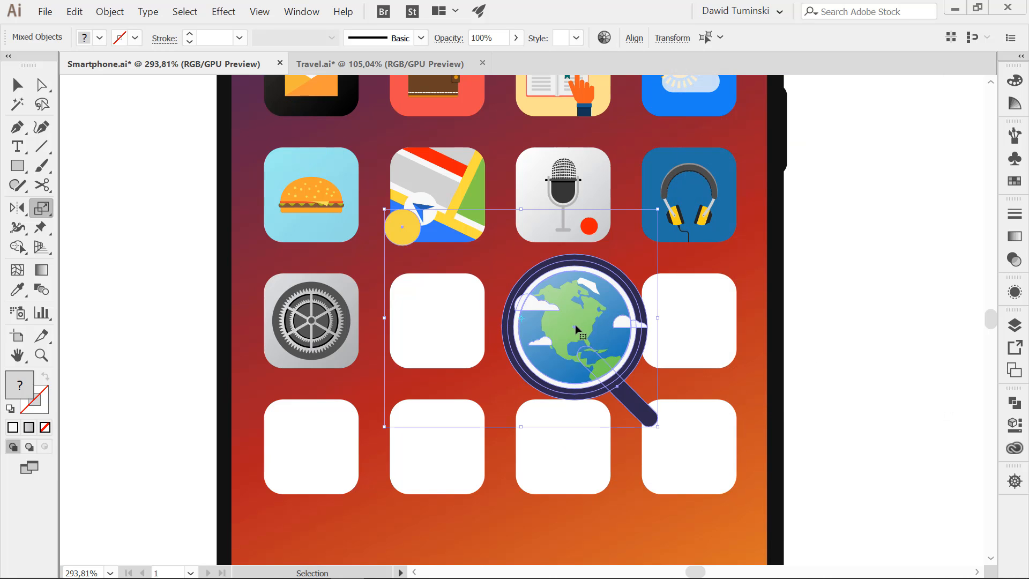
- Move the magnifying glass off the phone onto the blank canvas and place the yellow circle by the phone's right edge
left_click_drag(550, 345, 863, 314)
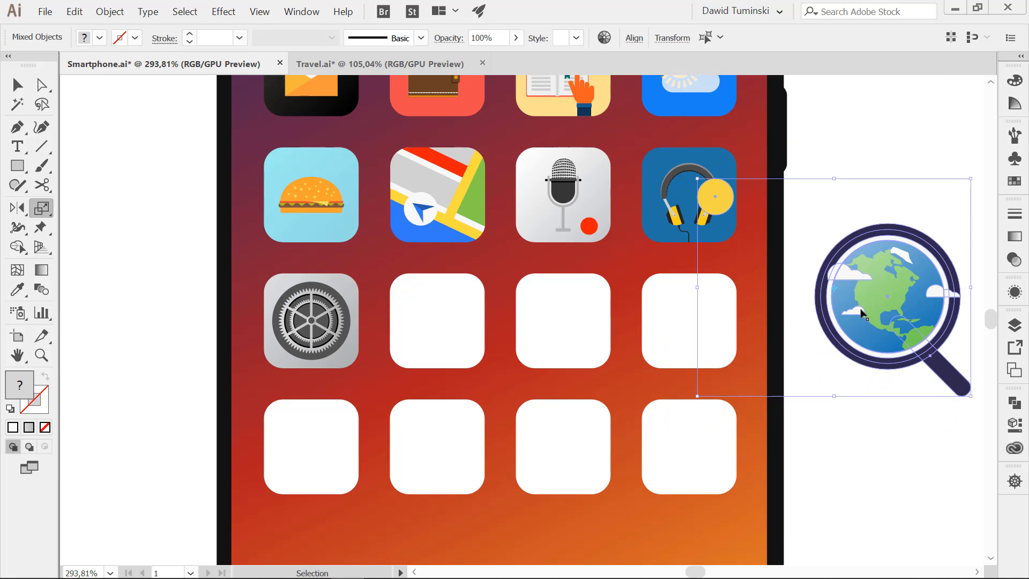
left_click(830, 154)
left_click_drag(716, 197, 757, 281)
- Cut the blank tile beside the gear icon and paste it in place on the Travel layer
key("s")
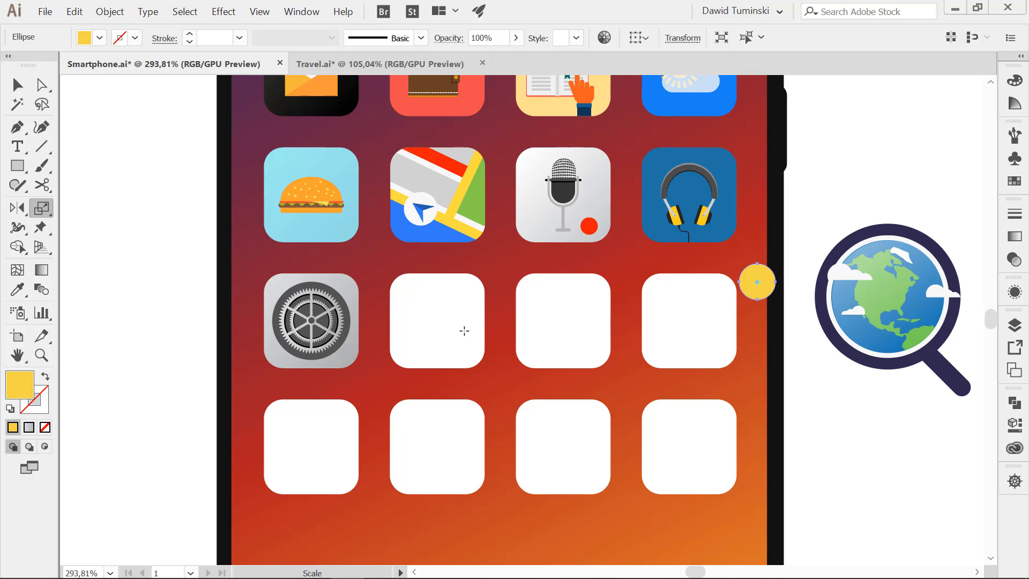
key("v")
left_click(436, 319)
key("Delete")
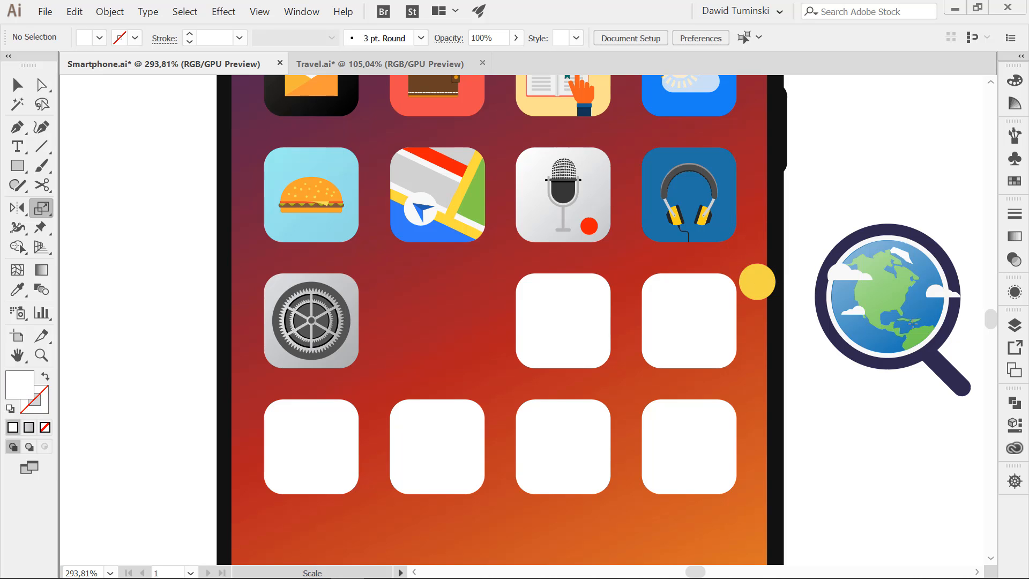
left_click(1015, 325)
left_click(916, 215)
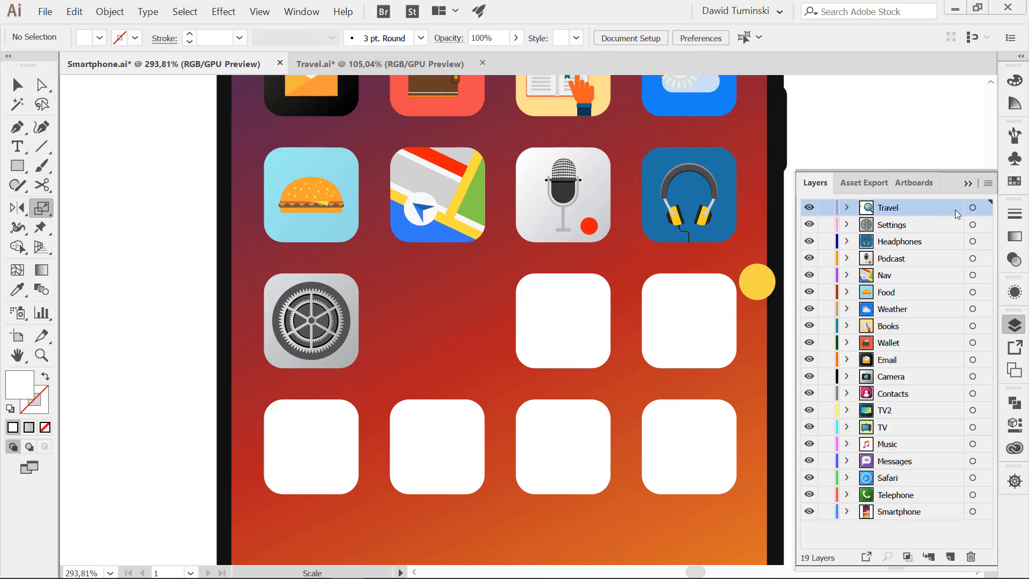
left_click(973, 207)
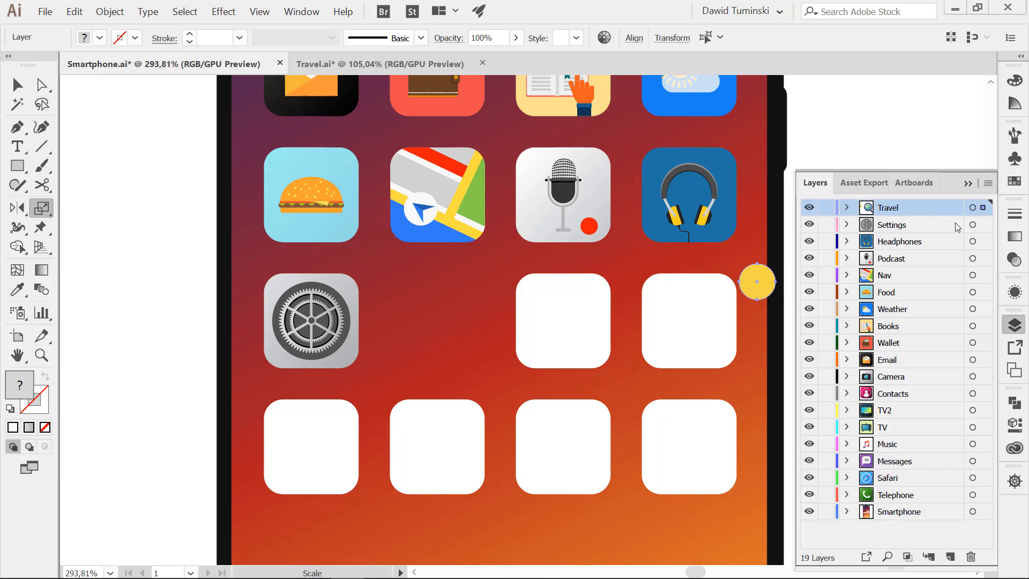
key("ctrl+z")
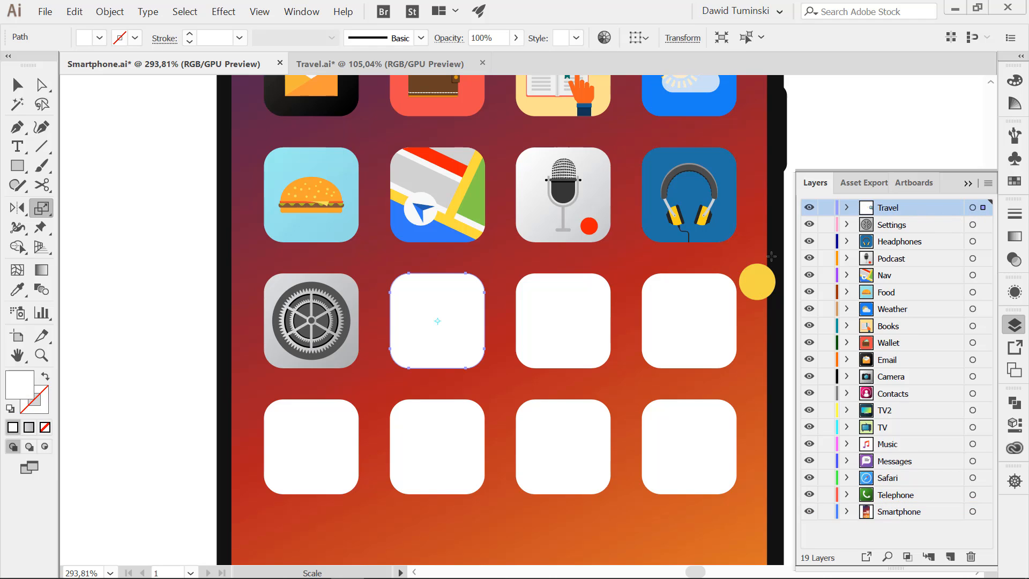
- Fill the tile beside the gear icon with the yellow circle's colour, then delete the circle
key("i")
left_click(761, 276)
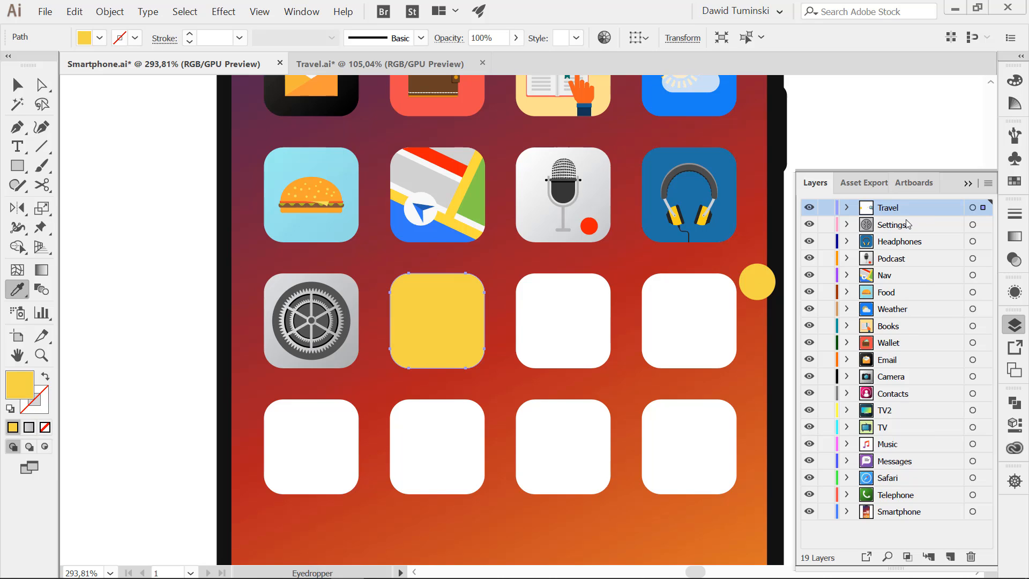
key("F7")
key("v")
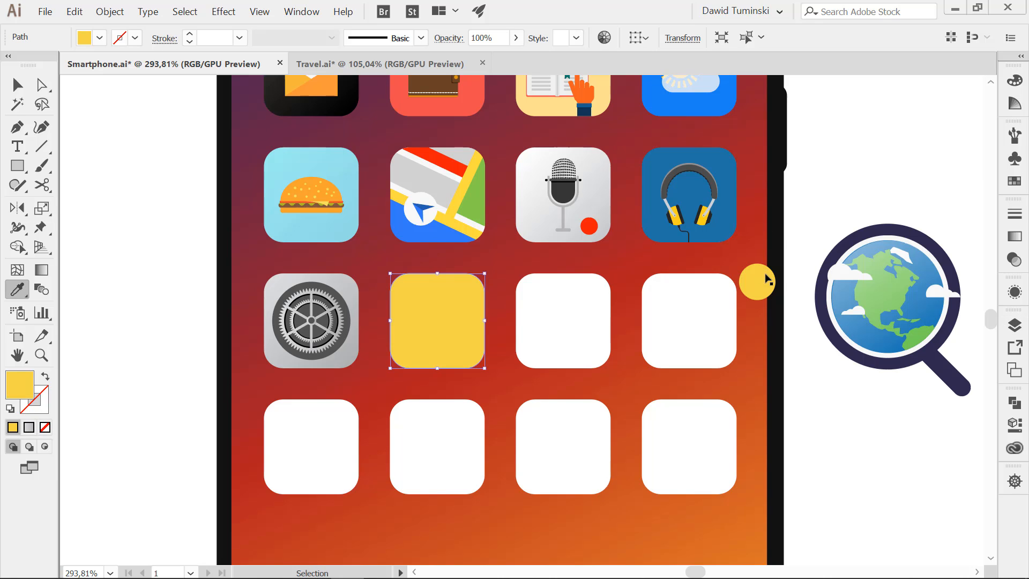
left_click(767, 277, "ctrl")
key("Delete")
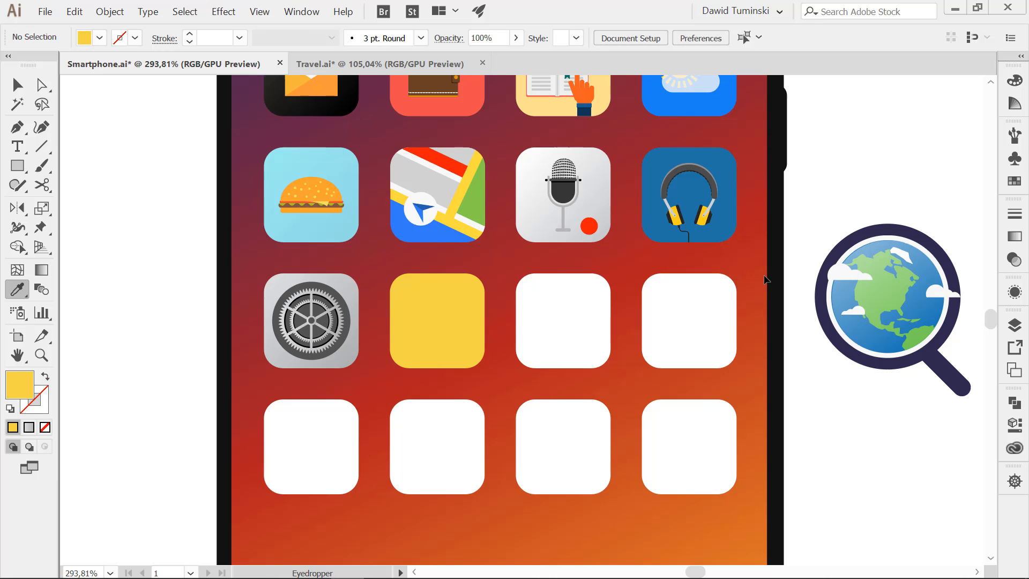
- Scale the magnifying glass down proportionally and place it inside the yellow tile
left_click(894, 270, "ctrl")
left_click_drag(894, 270, 843, 252)
left_click_drag(923, 206, 823, 291)
left_click_drag(783, 335, 428, 319)
mouse_move(470, 287)
left_mouse_down()
mouse_move(464, 295)
mouse_move(468, 284)
left_mouse_up()
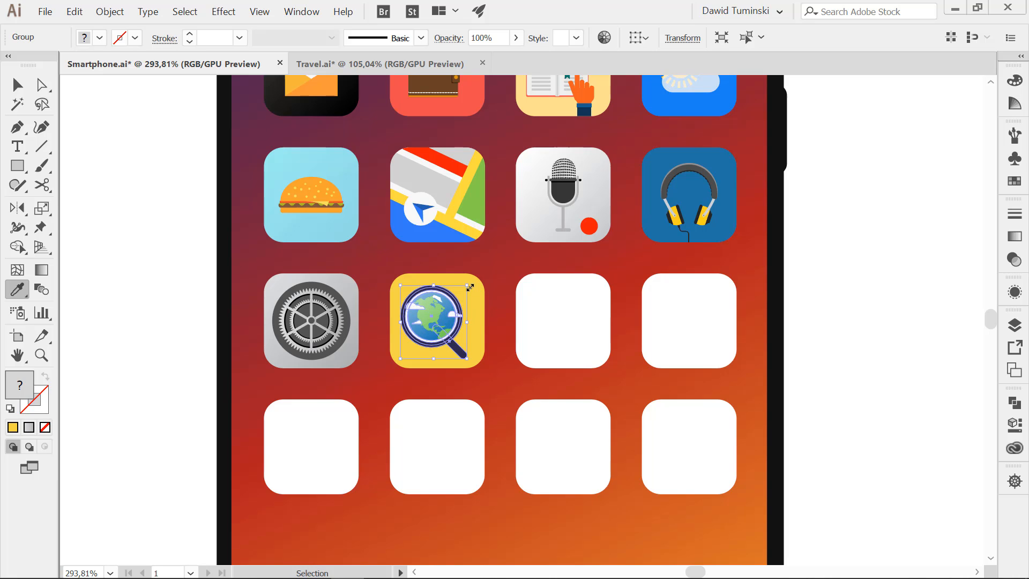
- Centre the magnifying glass and the yellow tile on each other horizontally and vertically, then deselect them
left_click(480, 292, "shift")
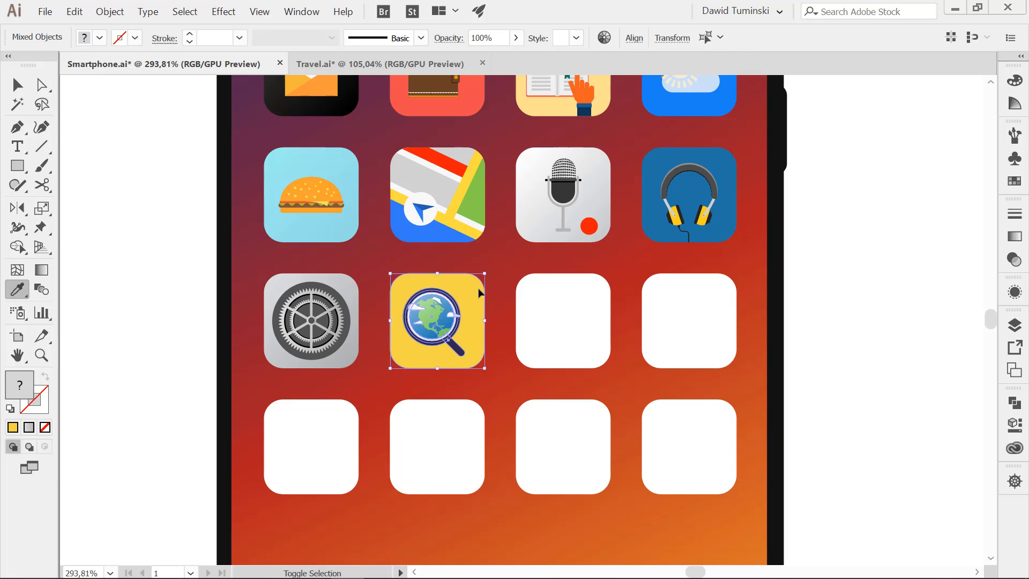
left_click(635, 37)
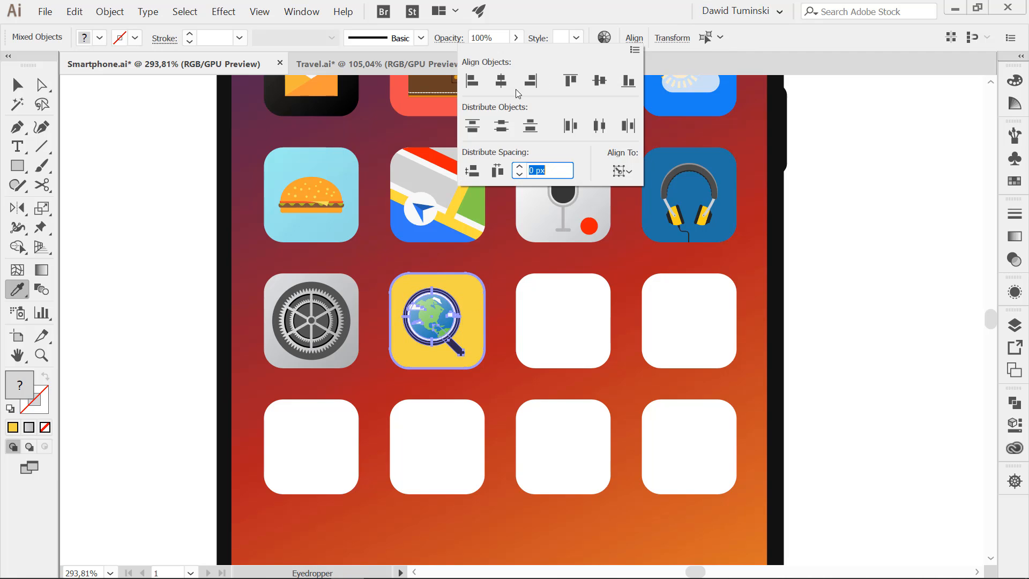
left_click(498, 81)
left_click(600, 80)
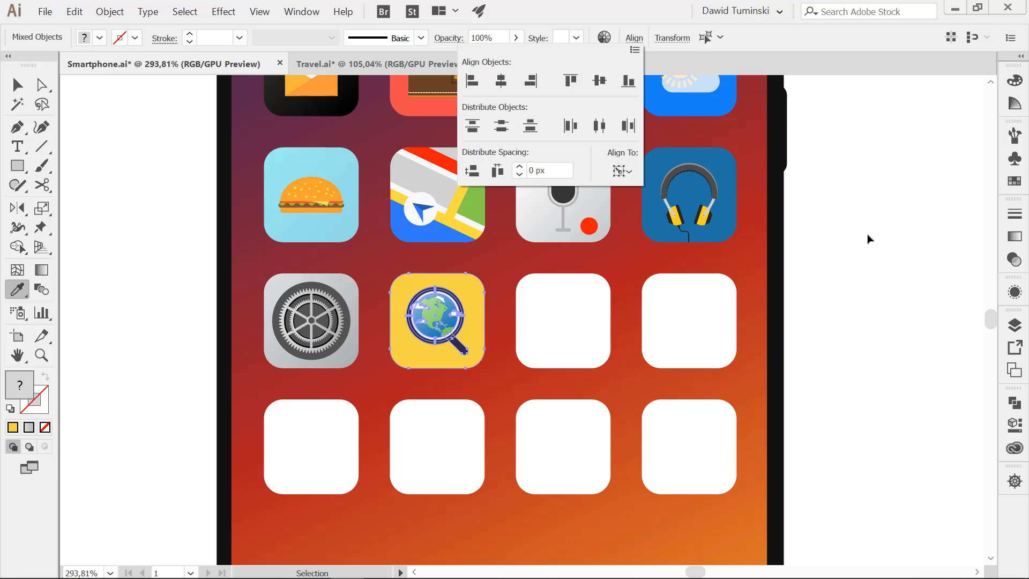
key("ctrl+shift+a")
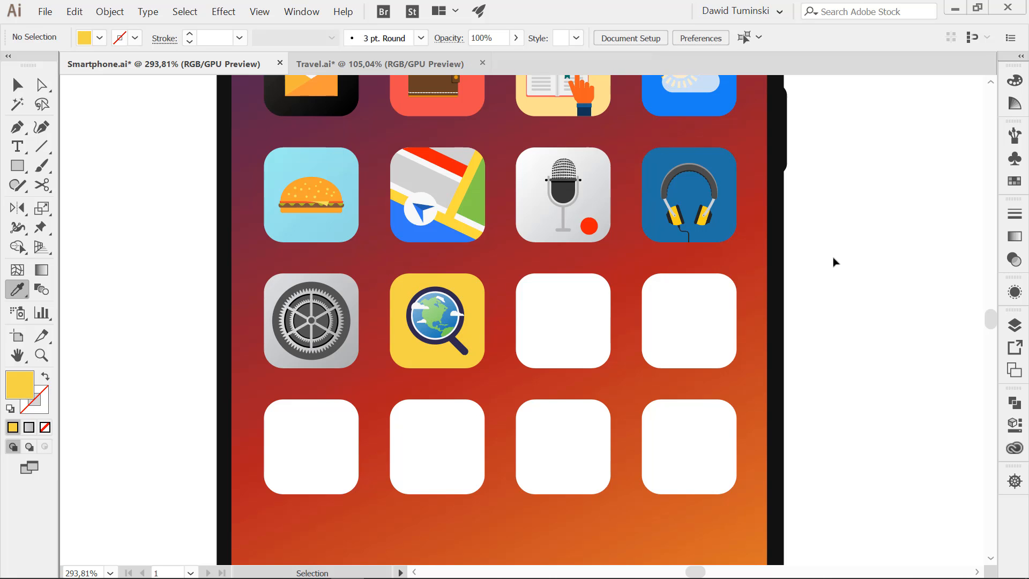
key("v")
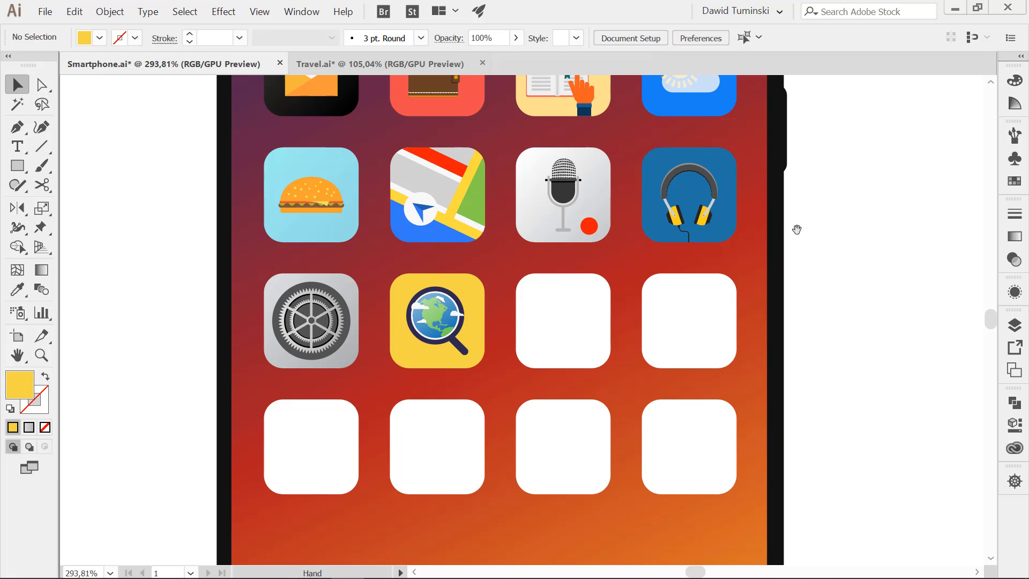